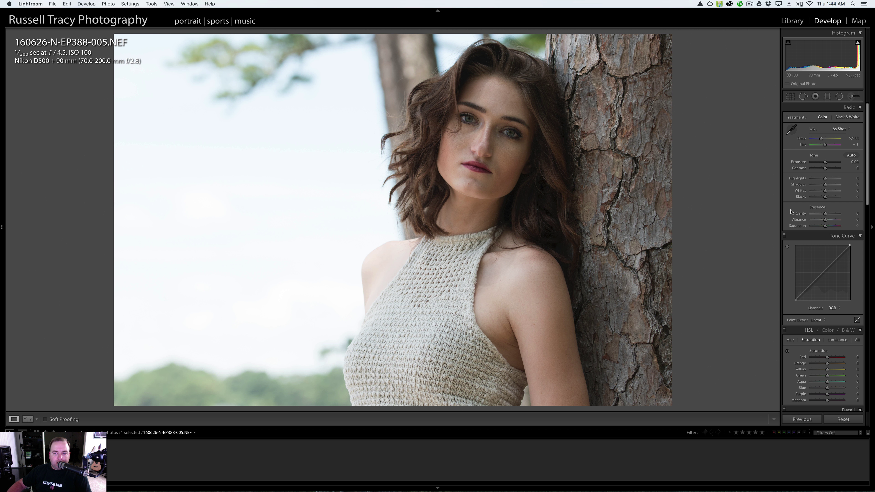
pyautogui.scroll(-5, 791, 216)
pyautogui.scroll(5, 791, 216)
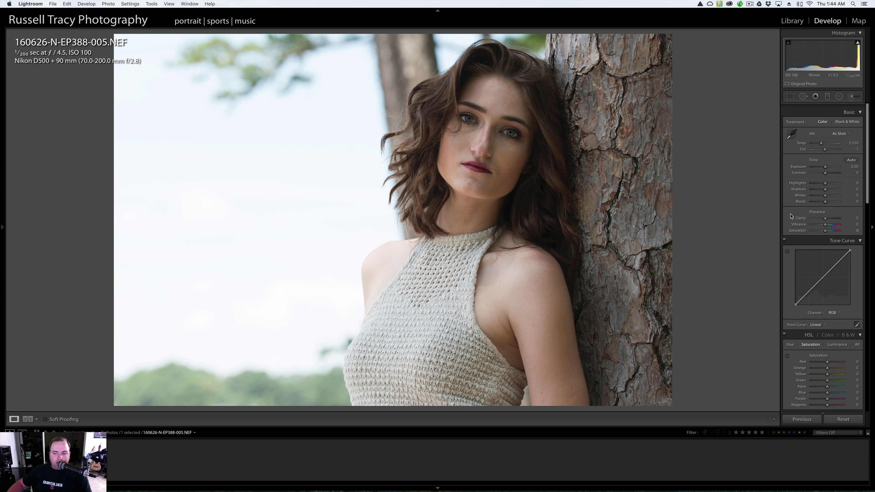
pyautogui.scroll(-1, 790, 216)
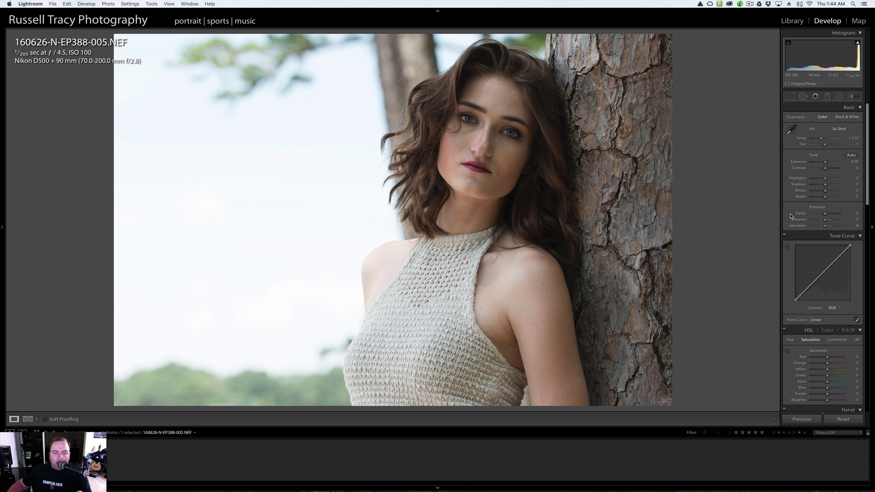
# Apply the 160626 Park camera calibration profile to the portrait by the tree.
pyautogui.scroll(-15, 791, 216)
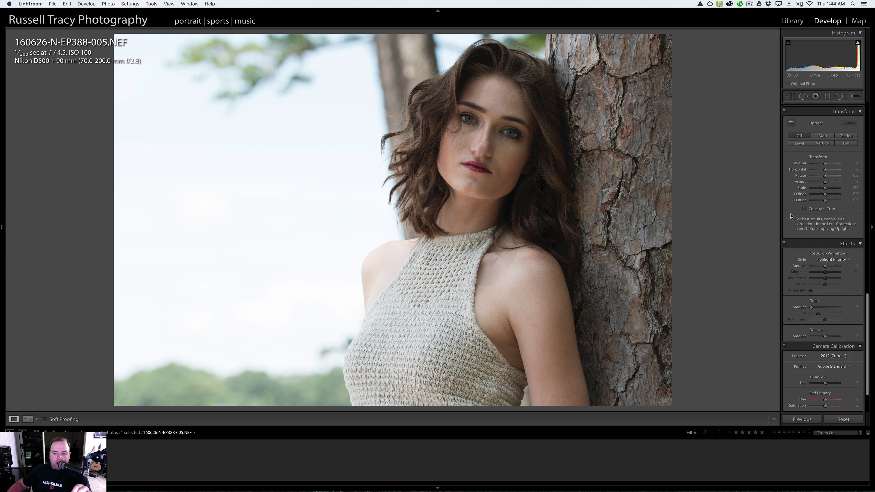
pyautogui.scroll(1, 791, 216)
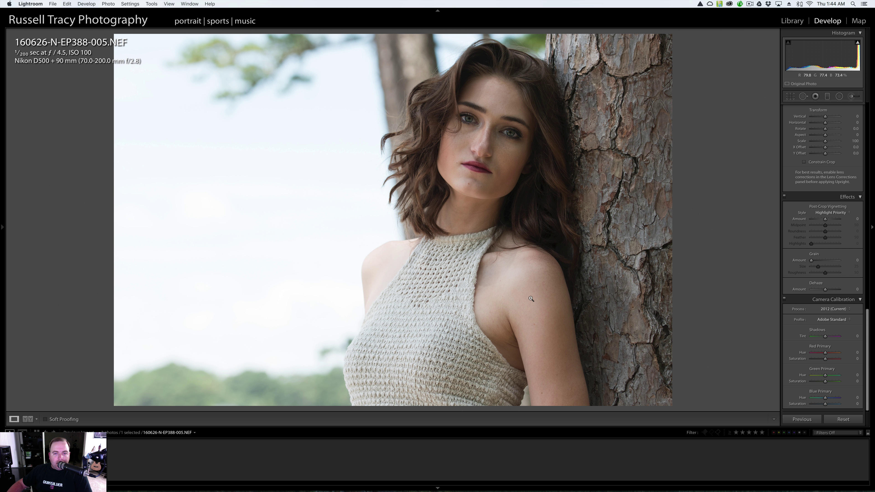
pyautogui.press('Right')
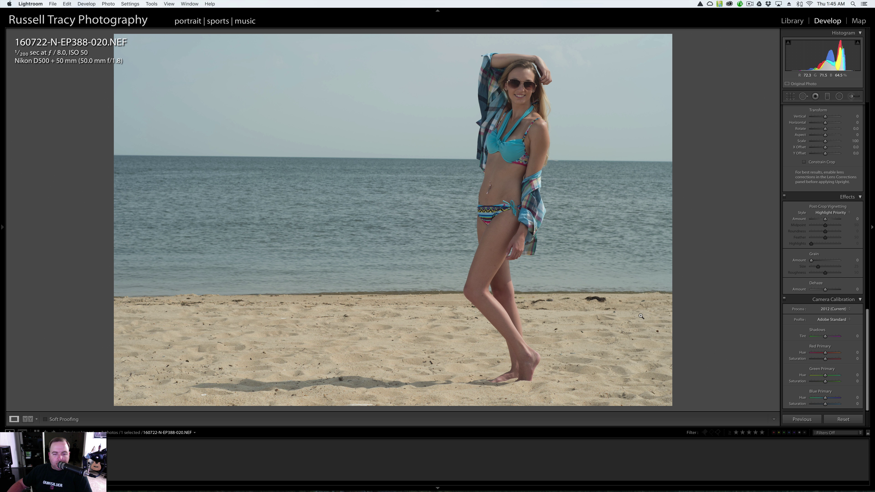
pyautogui.press('Left')
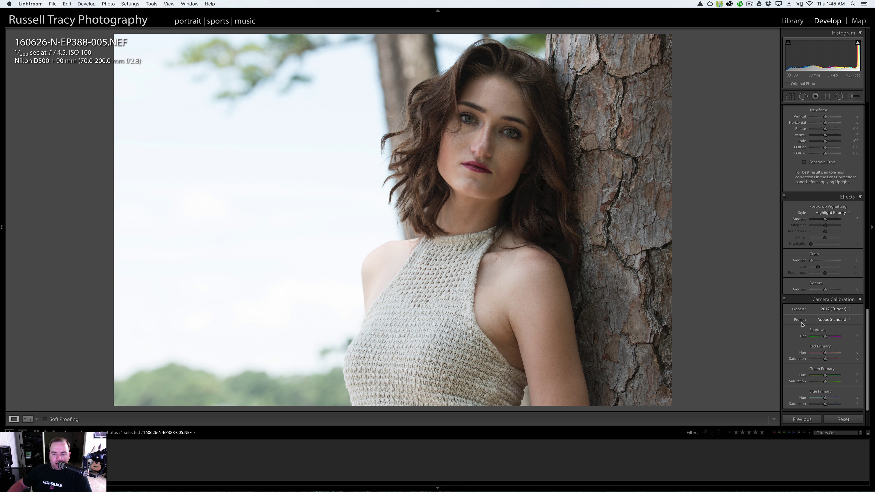
pyautogui.click(842, 319)
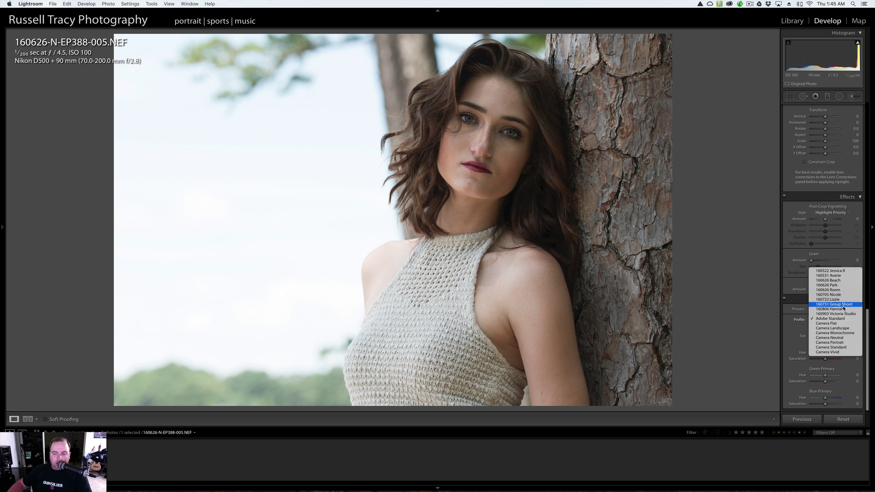
pyautogui.click(846, 285)
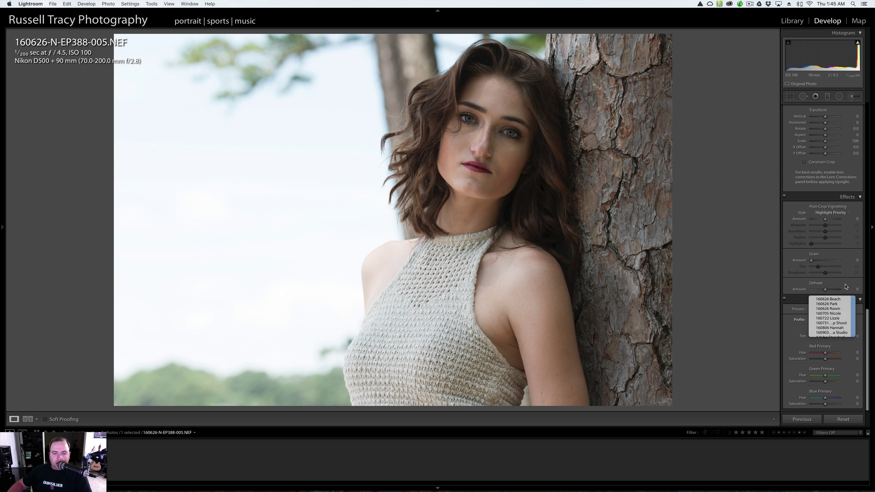
# Set the portrait's white balance to a temperature of 5,600 and a tint of +21.
pyautogui.scroll(10, 825, 214)
pyautogui.click(853, 139)
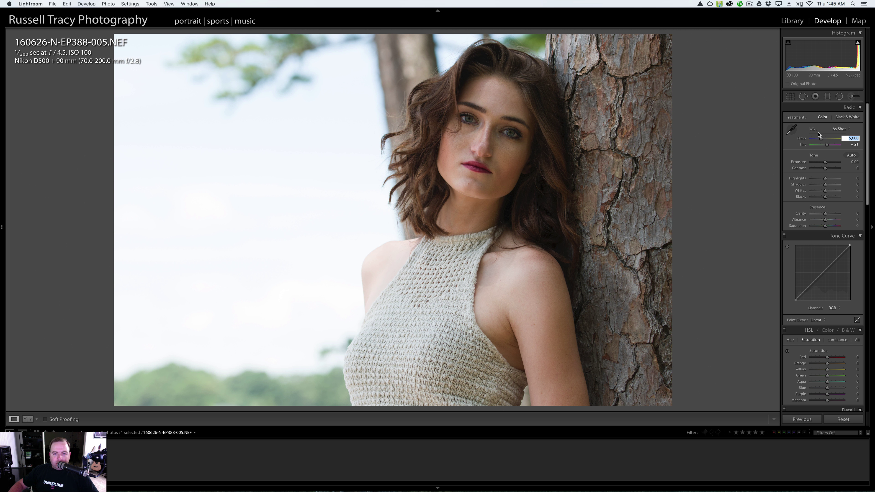
pyautogui.press('Tab')
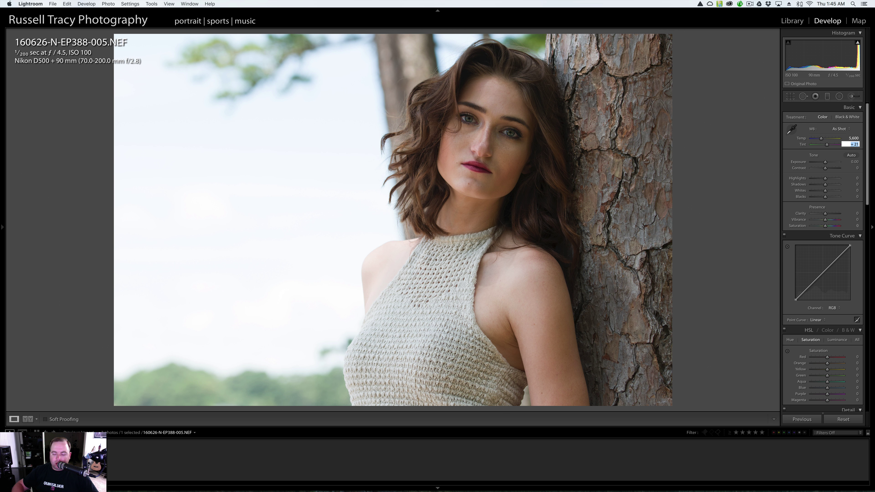
pyautogui.click(740, 167)
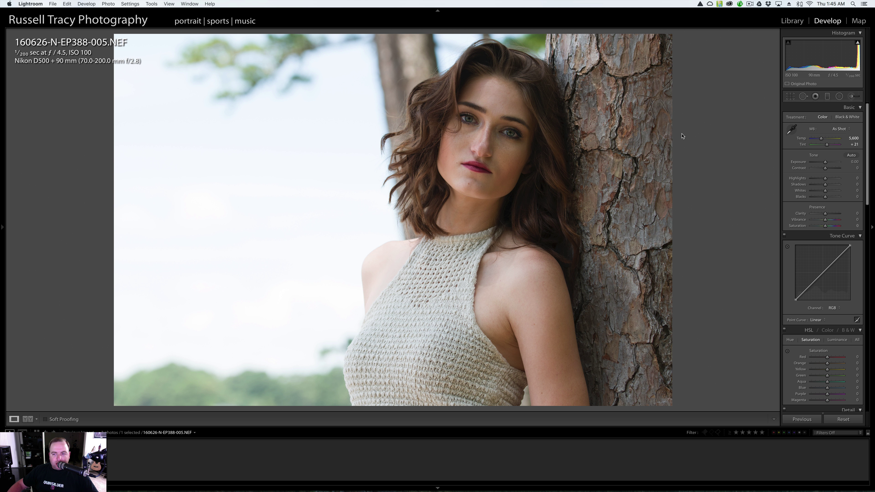
# Turn on chromatic aberration removal and lens profile corrections for the portrait.
pyautogui.click(855, 161)
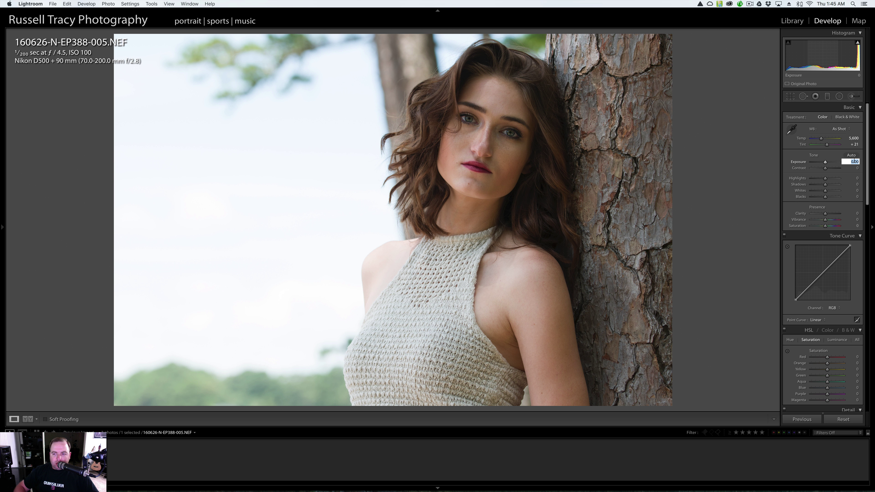
pyautogui.scroll(-15, 794, 216)
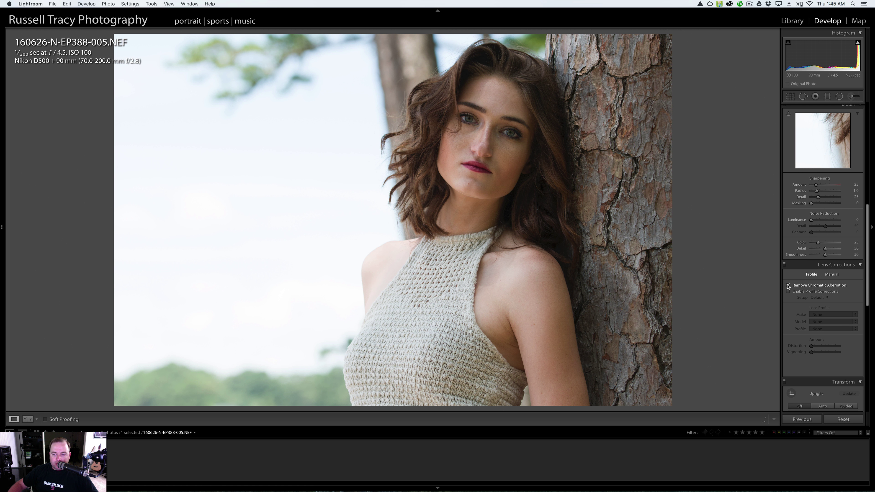
pyautogui.click(788, 292)
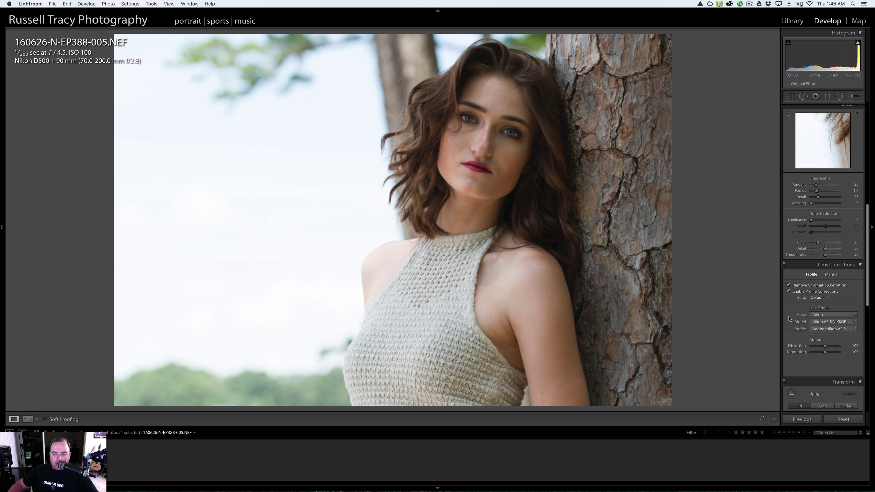
# Set the portrait's global contrast to +20 and highlights to -40.
pyautogui.scroll(15, 803, 156)
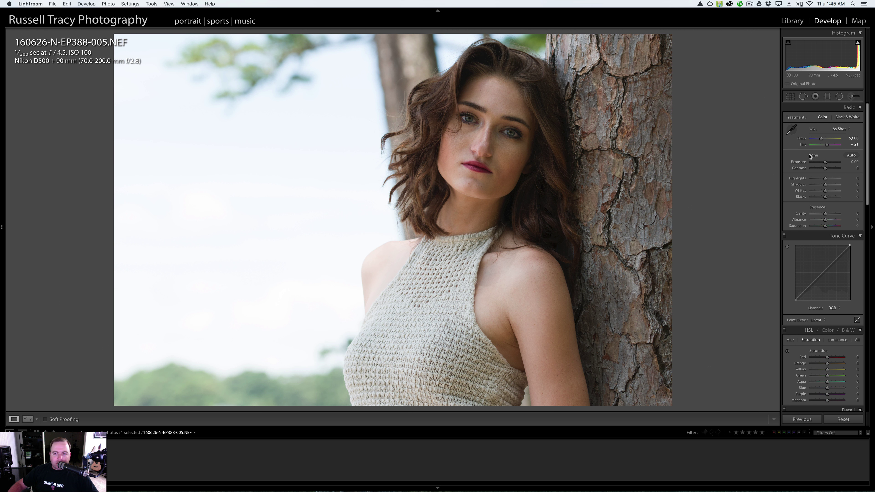
pyautogui.click(852, 161)
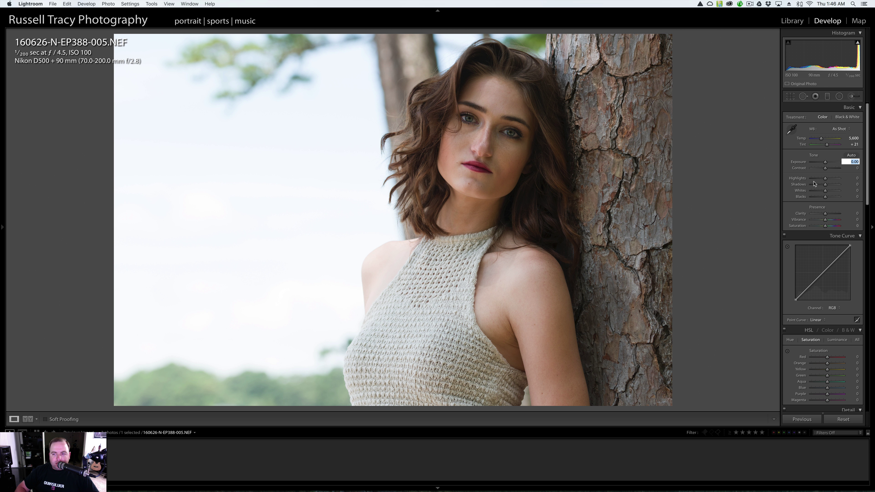
pyautogui.press('Tab')
pyautogui.write('30')
pyautogui.press('Return')
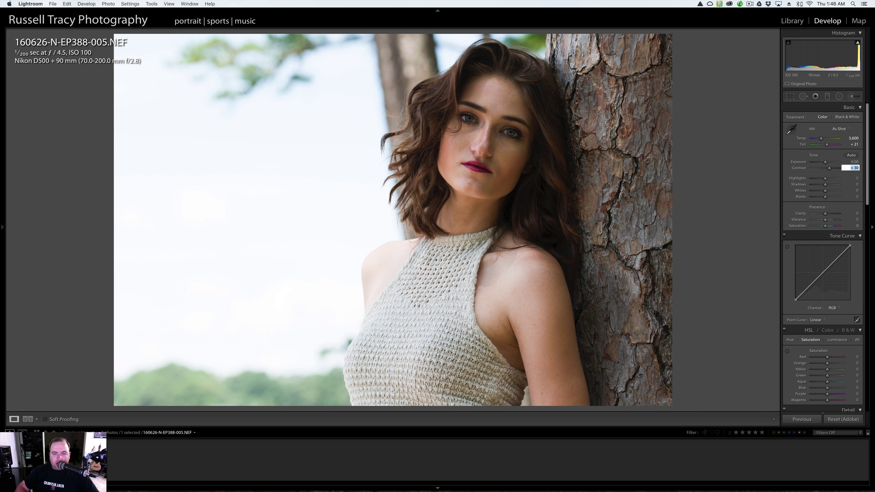
pyautogui.write('20')
pyautogui.press('Tab')
pyautogui.write('-10')
pyautogui.press('Return')
pyautogui.write('-40')
pyautogui.press('Tab')
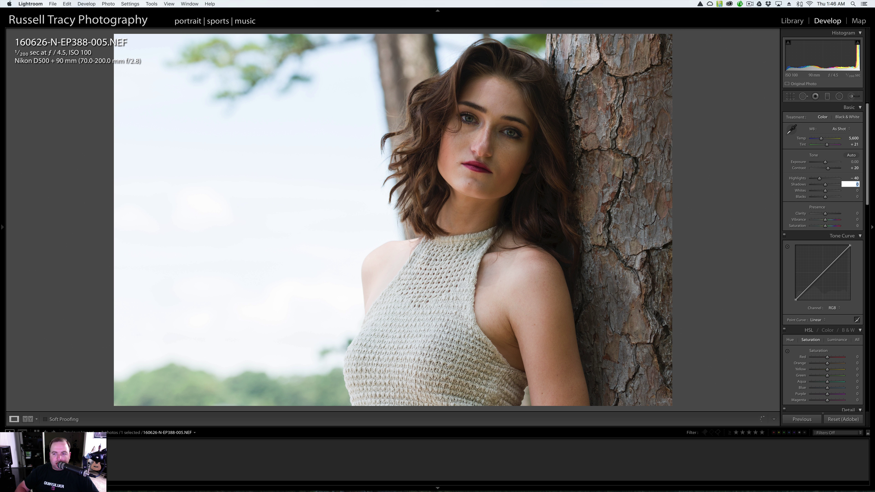
# Raise the global shadows to +10 and lower the whites to -40.
pyautogui.write('10')
pyautogui.press('Return')
pyautogui.press('Tab')
pyautogui.write('-40')
pyautogui.press('Return')
pyautogui.press('Tab')
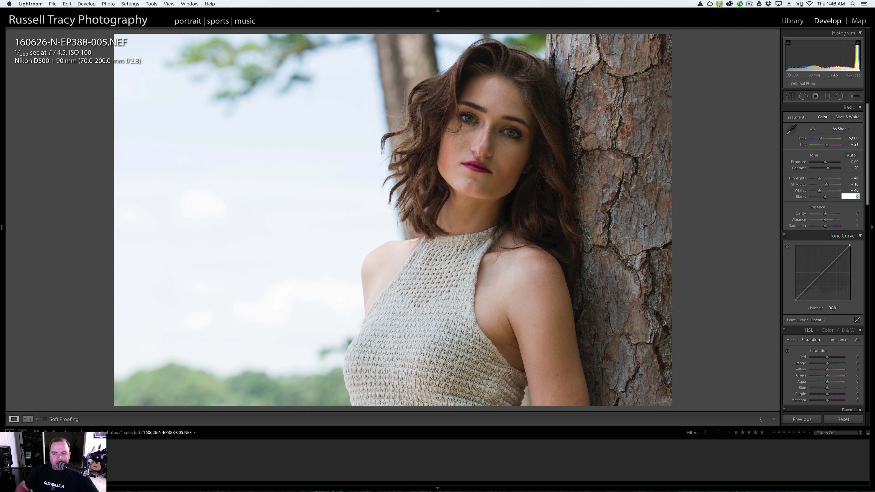
# Set the global blacks to -10 and clarity to +5.
pyautogui.write('-10')
pyautogui.press('Tab')
pyautogui.write('5')
pyautogui.press('Tab')
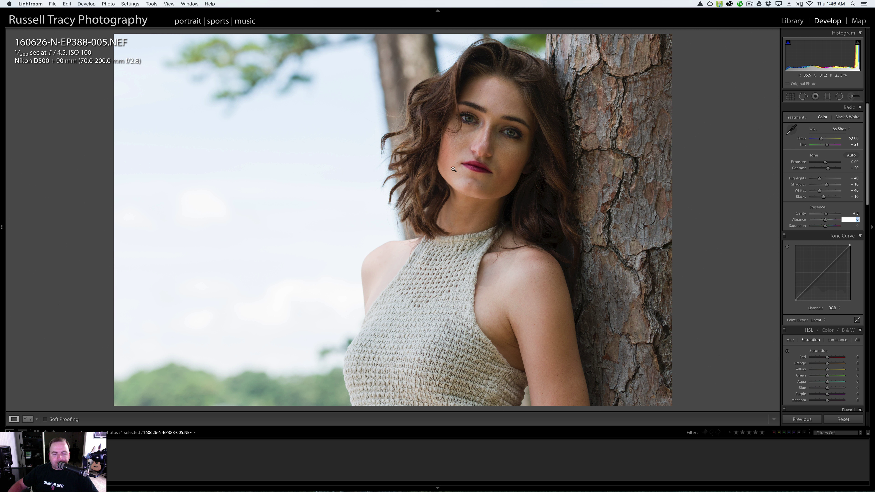
pyautogui.click(694, 139)
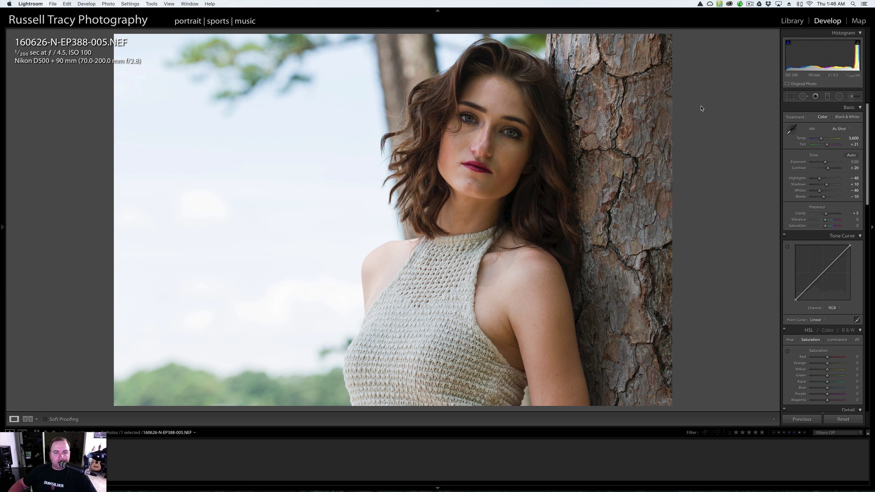
# Draw a slanted graduated filter from the sky toward the woman with its mask overlay shown, then shift it closer to her and adjust its angle.
pyautogui.press('m')
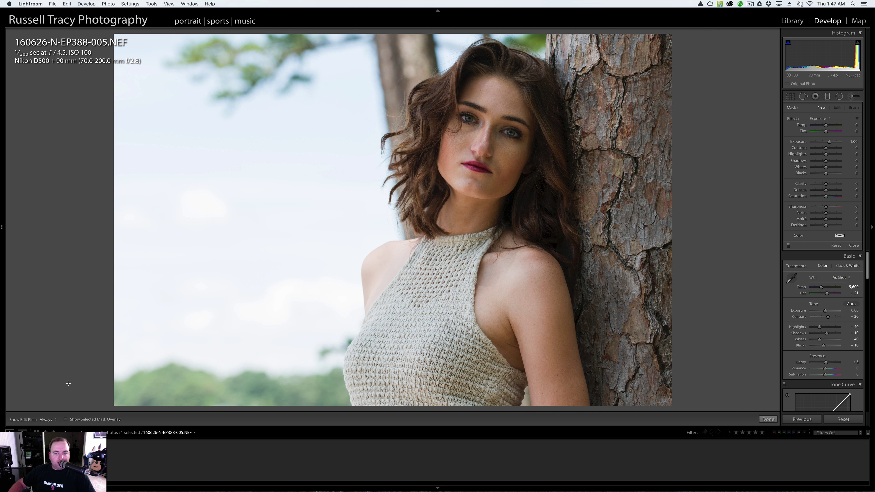
pyautogui.press('o')
pyautogui.moveTo(153, 128); pyautogui.dragTo(460, 206)
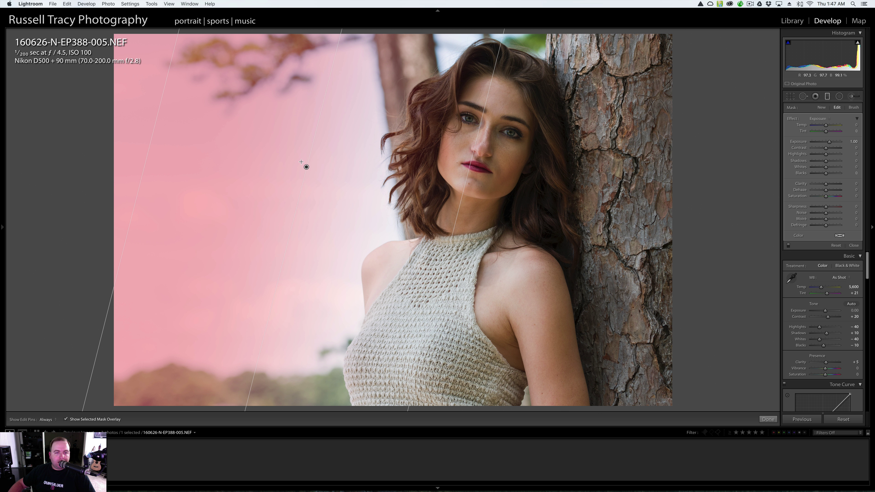
pyautogui.moveTo(307, 165); pyautogui.dragTo(363, 174)
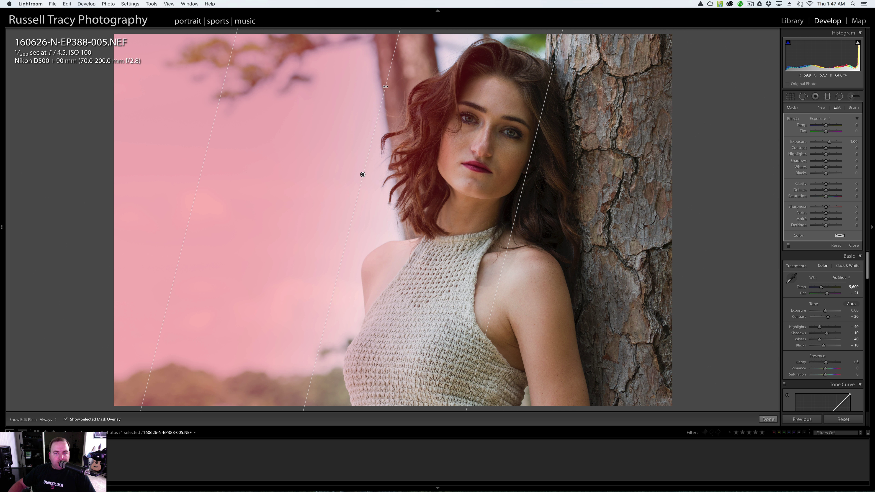
pyautogui.moveTo(386, 87)
pyautogui.mouseDown()
pyautogui.moveTo(366, 95)
pyautogui.moveTo(379, 96)
pyautogui.mouseUp()
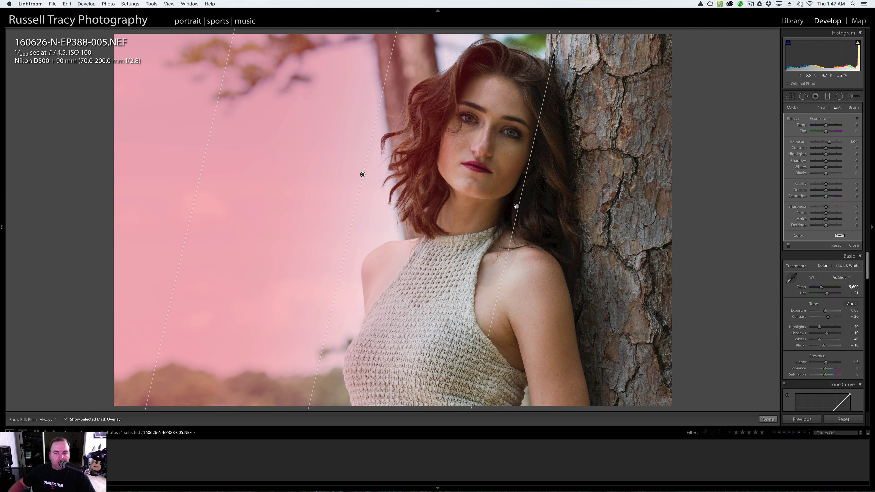
# Widen and narrow the graduated filter's transition, settle on a medium width ending near the woman's hair, and tilt it further.
pyautogui.moveTo(518, 209); pyautogui.dragTo(607, 191)
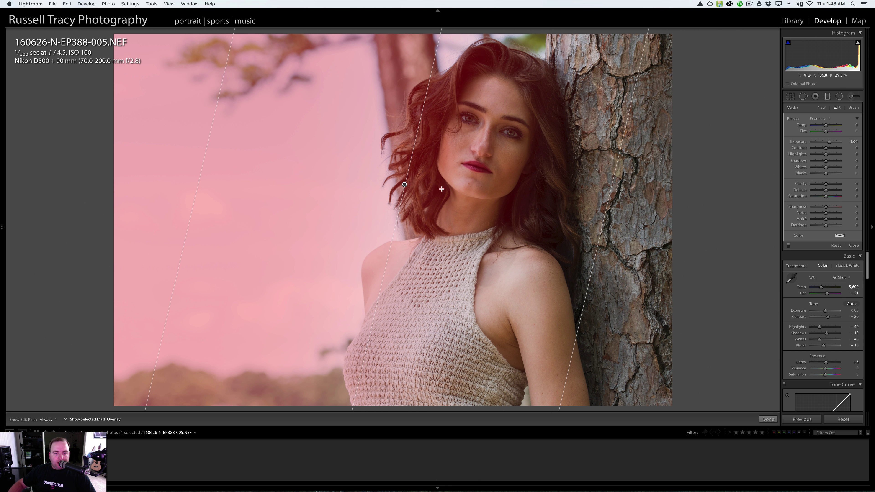
pyautogui.moveTo(601, 227); pyautogui.dragTo(275, 227)
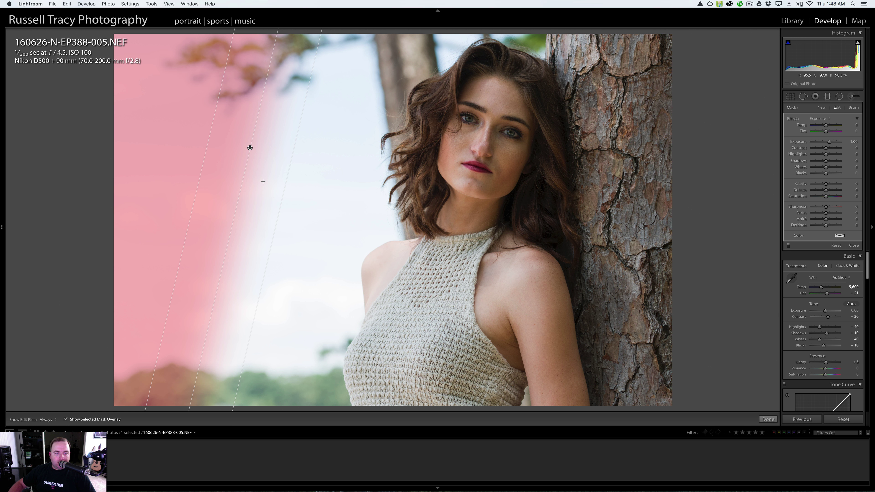
pyautogui.moveTo(287, 183); pyautogui.dragTo(387, 201)
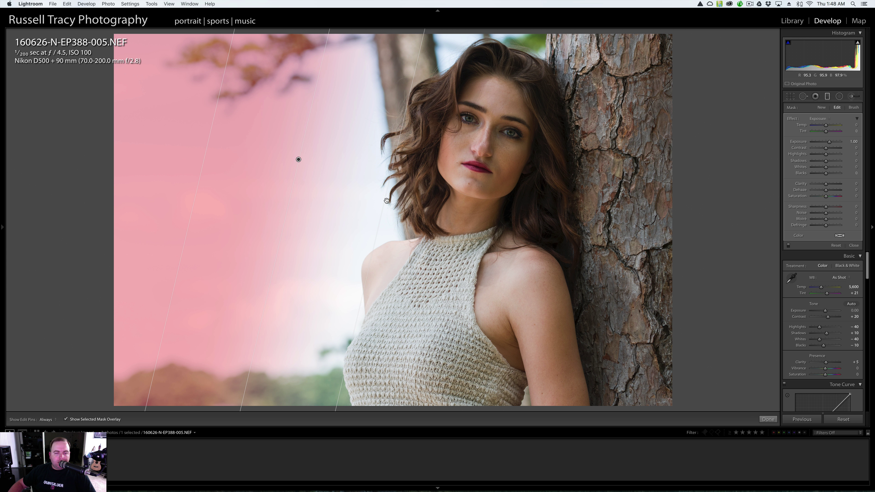
pyautogui.moveTo(287, 207)
pyautogui.mouseDown()
pyautogui.moveTo(269, 207)
pyautogui.moveTo(282, 206)
pyautogui.mouseUp()
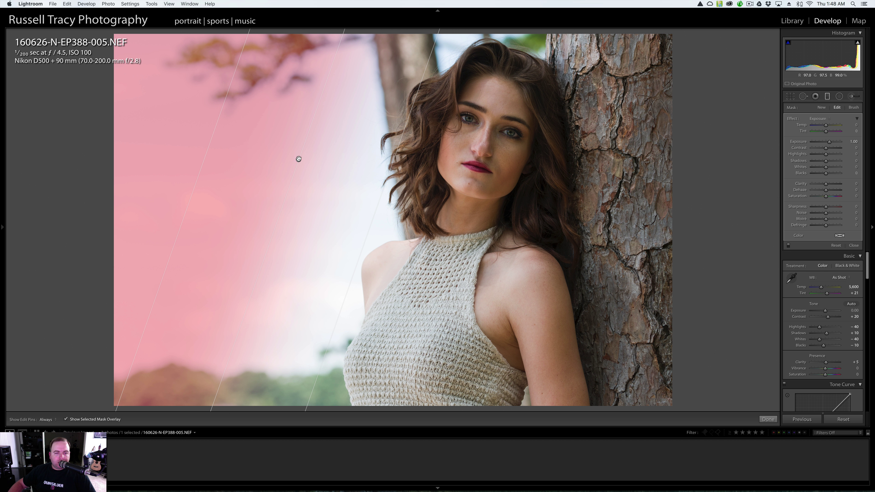
# Move the graduated filter's centre to the edge of the woman's hair, fine-tune its angle, and hide the mask overlay.
pyautogui.moveTo(298, 158); pyautogui.dragTo(382, 164)
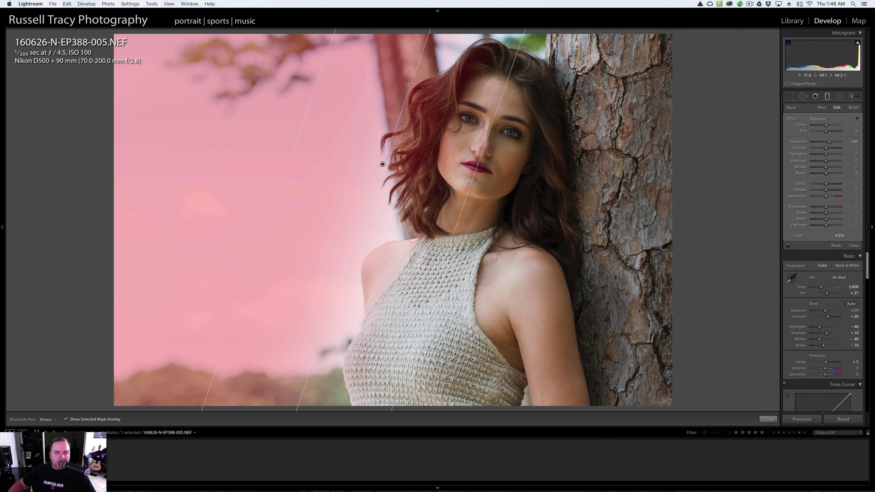
pyautogui.moveTo(408, 84); pyautogui.dragTo(413, 86)
pyautogui.moveTo(403, 115); pyautogui.dragTo(403, 114)
pyautogui.moveTo(382, 165); pyautogui.dragTo(391, 165)
pyautogui.press('o')
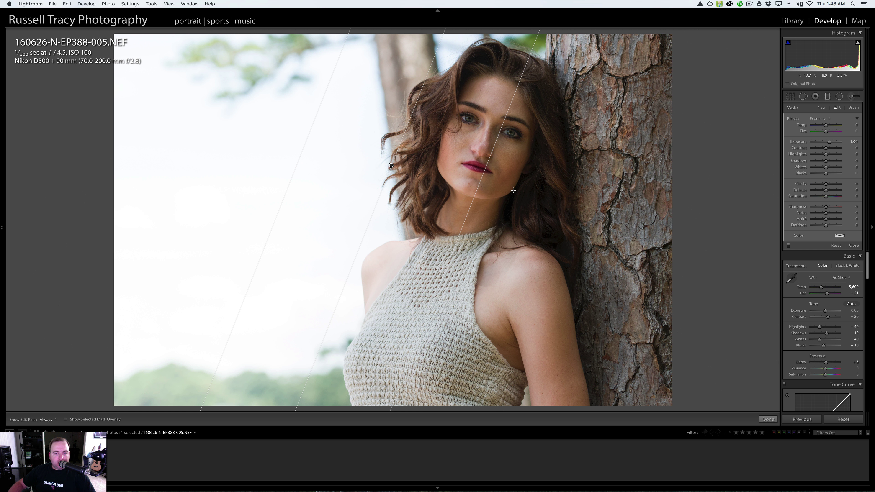
# Reset the graduated filter's exposure to 0, then set it to -0.33.
pyautogui.click(853, 142)
pyautogui.write('0')
pyautogui.press('Return')
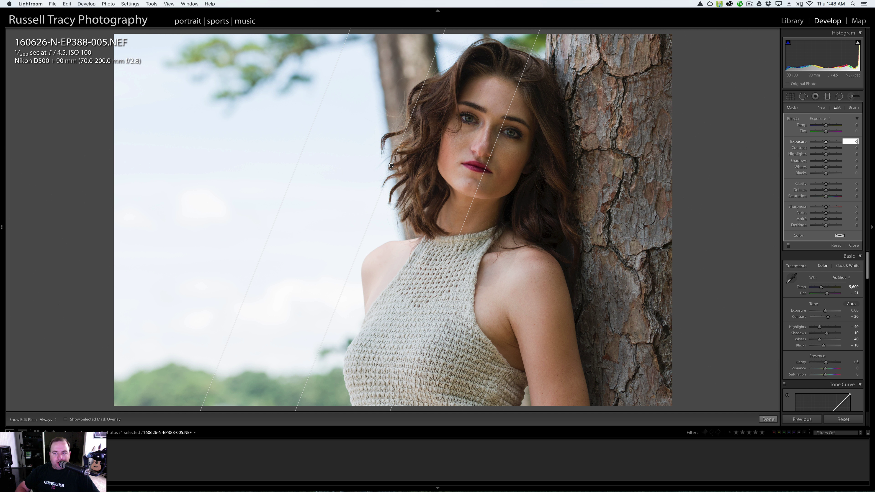
pyautogui.press('Tab')
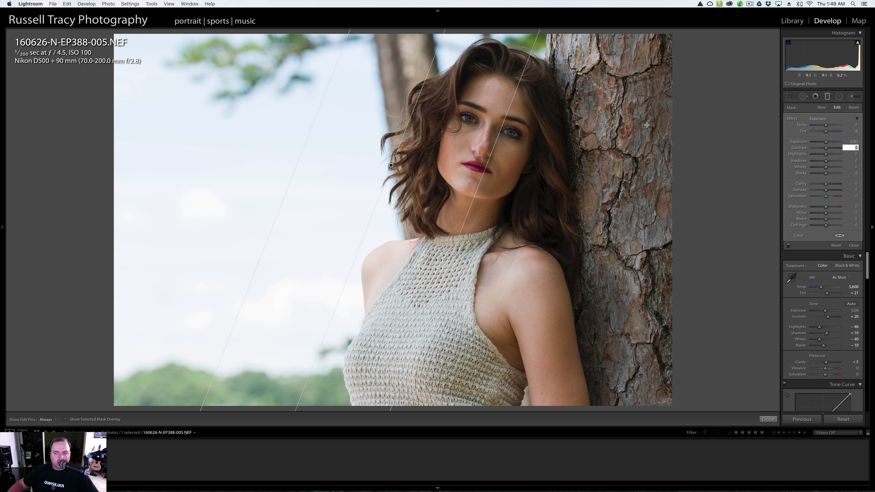
pyautogui.hotkey('shift', 'Tab')
pyautogui.write('-0.33')
pyautogui.press('Return')
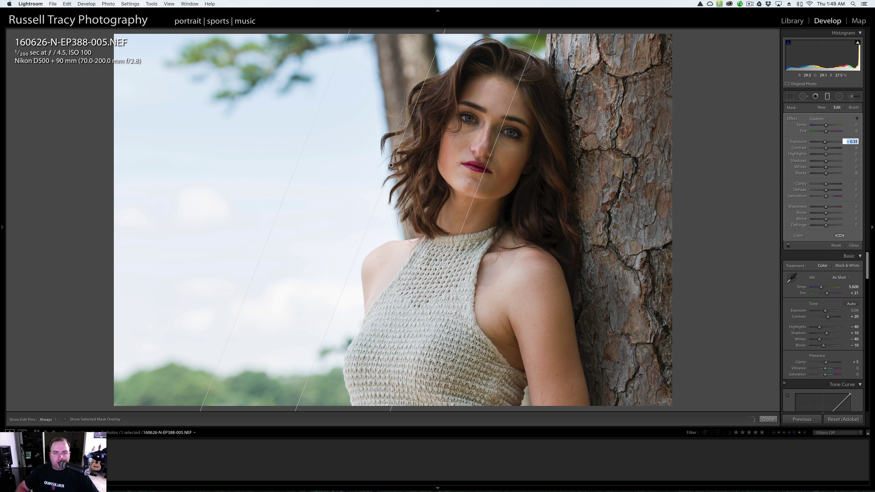
# Compare the sky at filter exposures of -0.33 and -0.66, leaving the exposure at -0.66.
pyautogui.hotkey('shift', 'Down')
pyautogui.hotkey('shift', 'Up')
pyautogui.hotkey('shift', 'Down')
pyautogui.hotkey('shift', 'Up')
pyautogui.hotkey('shift', 'Down')
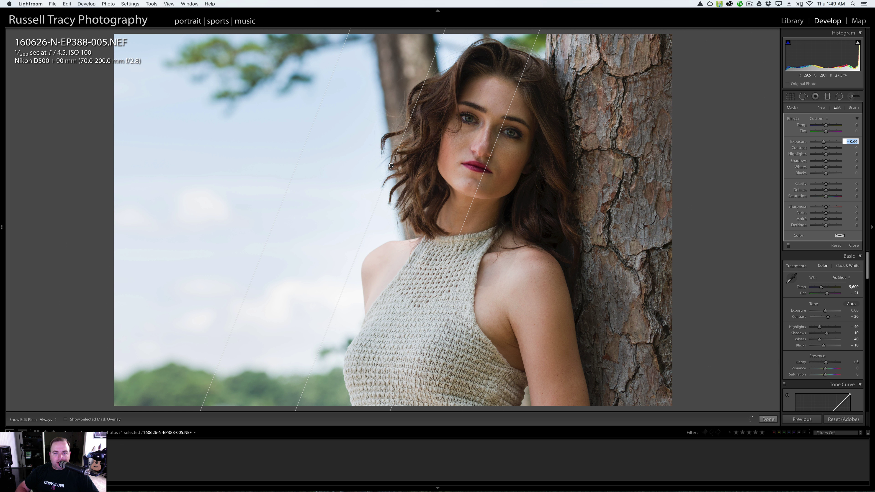
# Try lowering the sky graduated filter's exposure to -4.00 to preview an extreme darkening.
pyautogui.hotkey('shift', 'Down')
pyautogui.hotkey('shift', 'Down')
pyautogui.hotkey('shift', 'Down')
pyautogui.hotkey('shift', 'Down')
pyautogui.hotkey('shift', 'Down')
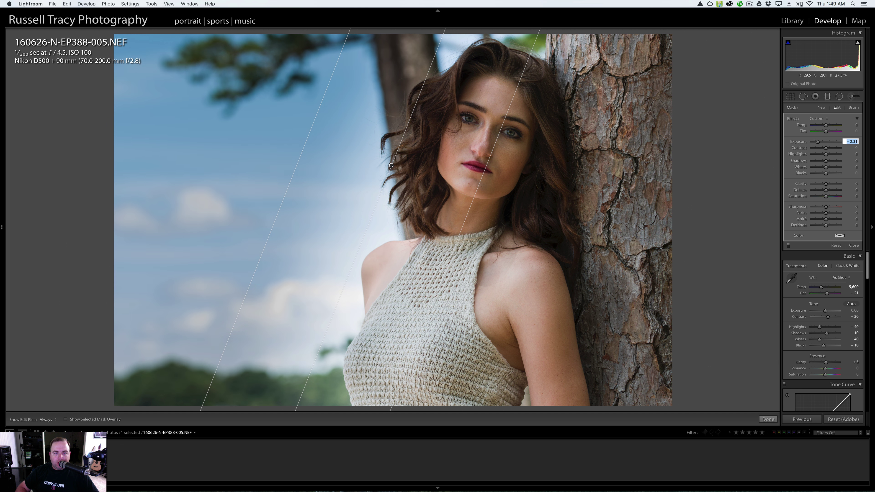
pyautogui.hotkey('shift', 'Down')
pyautogui.hotkey('shift', 'Down')
pyautogui.hotkey('shift', 'Down')
pyautogui.hotkey('shift', 'Down')
pyautogui.hotkey('shift', 'Down')
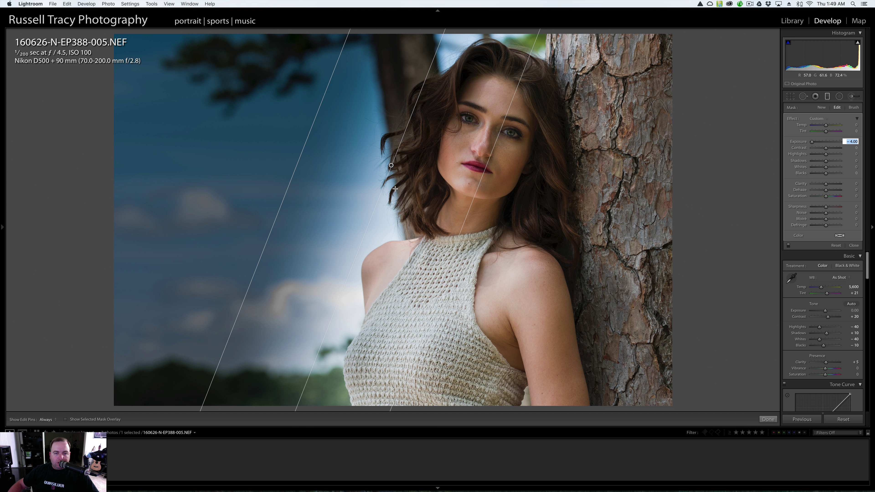
# Bring the sky graduated filter's exposure up to -1.36.
pyautogui.hotkey('shift', 'Up')
pyautogui.hotkey('shift', 'Up')
pyautogui.hotkey('shift', 'Up')
pyautogui.hotkey('shift', 'Up')
pyautogui.hotkey('shift', 'Up')
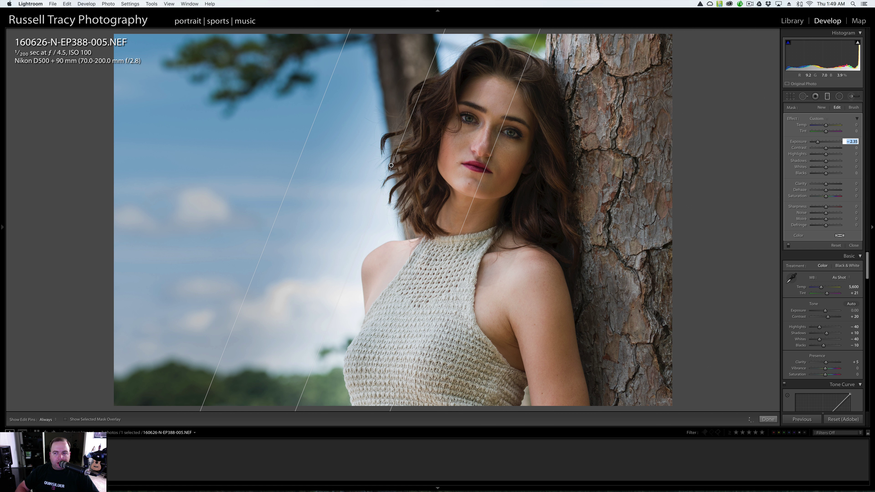
pyautogui.hotkey('shift', 'Up')
pyautogui.hotkey('shift', 'Up')
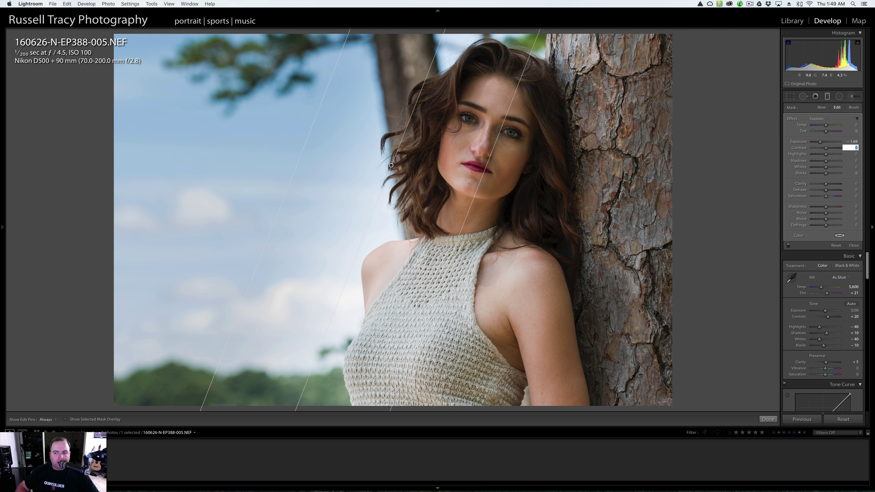
pyautogui.hotkey('shift', 'Up')
pyautogui.hotkey('shift', 'Up')
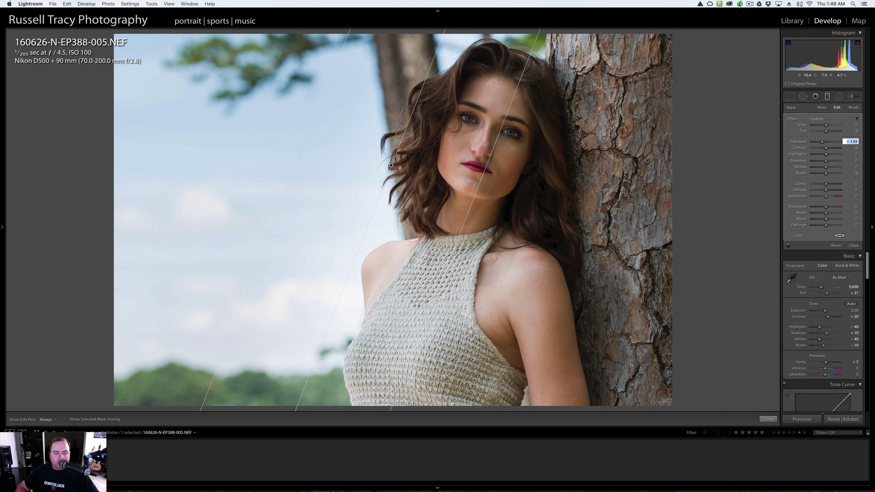
pyautogui.hotkey('shift', 'Down')
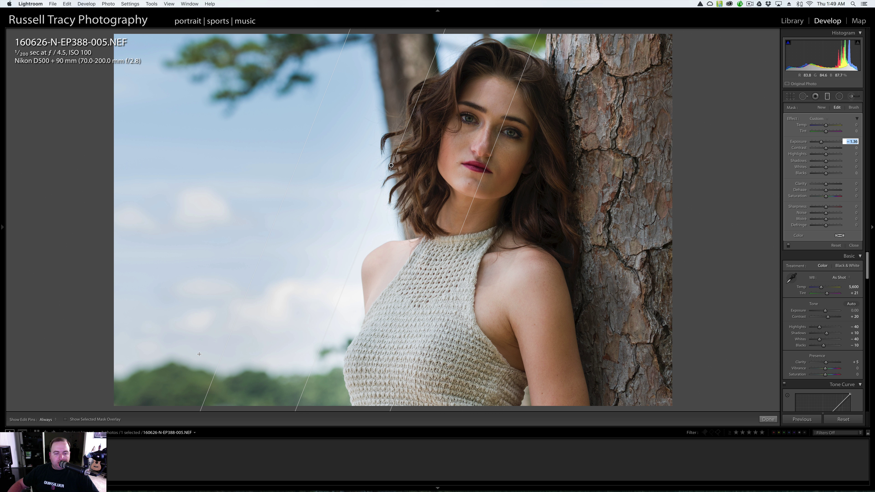
# Set the sky filter's contrast to 20, highlights to -40 and shadows to 20.
pyautogui.press('Tab')
pyautogui.hotkey('shift', 'Up')
pyautogui.press('Tab')
pyautogui.hotkey('shift', 'Down')
pyautogui.hotkey('shift', 'Down')
pyautogui.press('Tab')
pyautogui.hotkey('shift', 'Up')
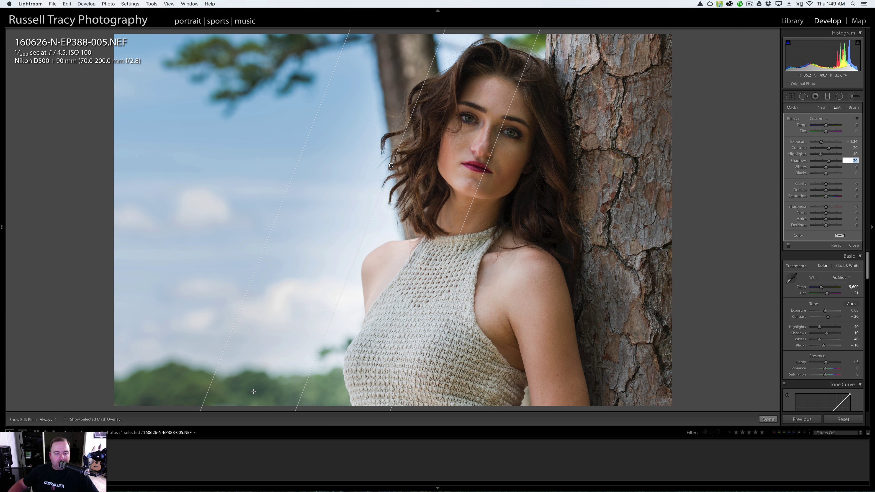
# Set the sky filter's whites to -10 and cool its temperature to -10.
pyautogui.press('Tab')
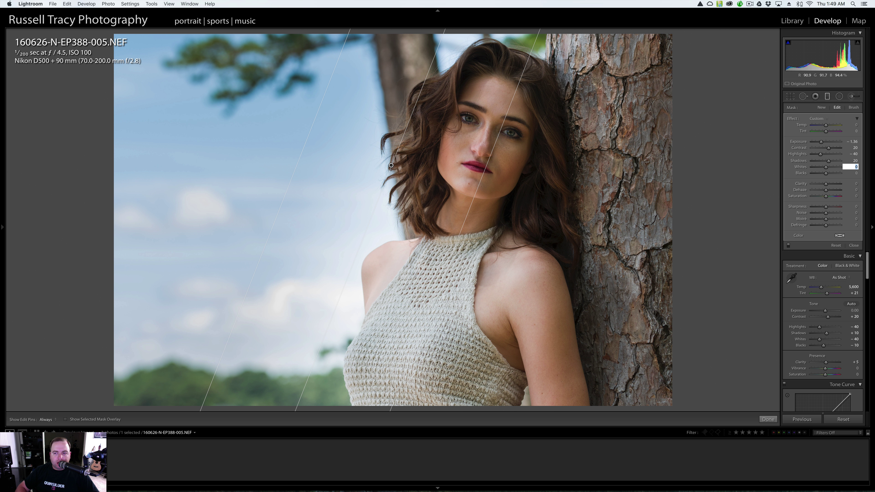
pyautogui.hotkey('shift', 'Down')
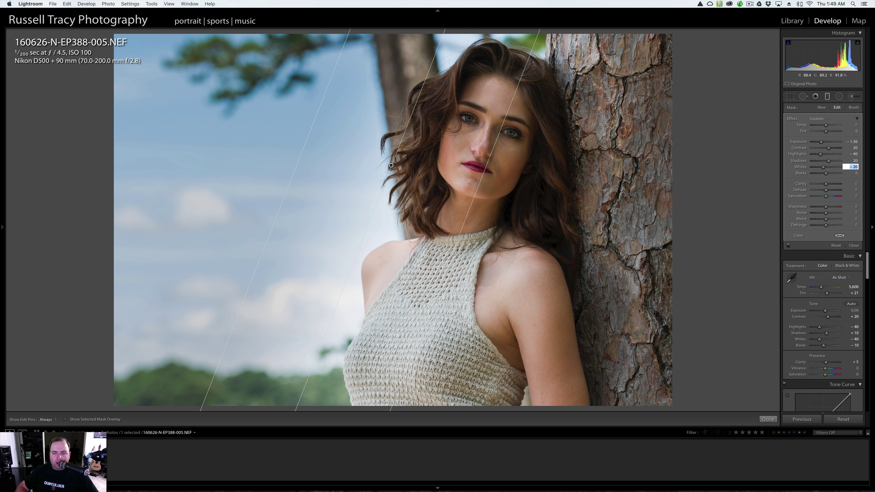
pyautogui.hotkey('shift', 'Tab')
pyautogui.hotkey('shift', 'Tab')
pyautogui.hotkey('shift', 'Tab')
pyautogui.hotkey('shift', 'Tab')
pyautogui.hotkey('shift', 'Tab')
pyautogui.hotkey('shift', 'Tab')
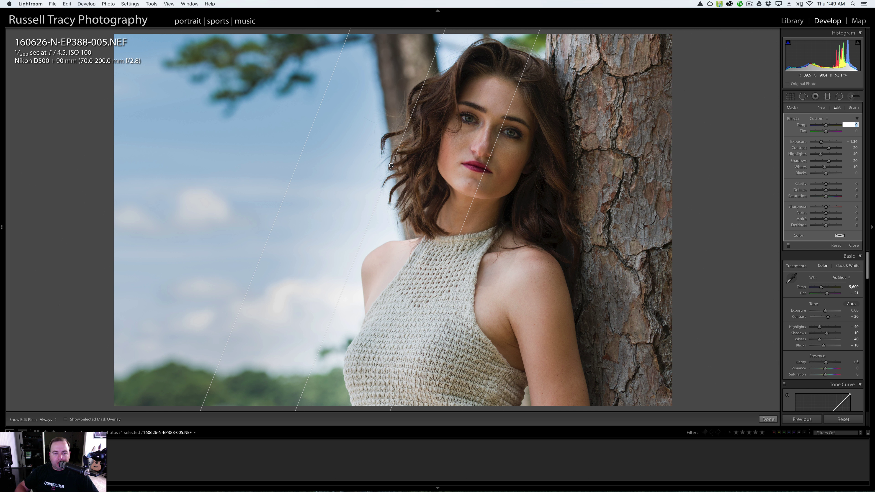
pyautogui.hotkey('shift', 'Down')
# Set the sky filter's dehaze to 10.
pyautogui.press('Tab')
pyautogui.press('Tab')
pyautogui.press('Tab')
pyautogui.press('Tab')
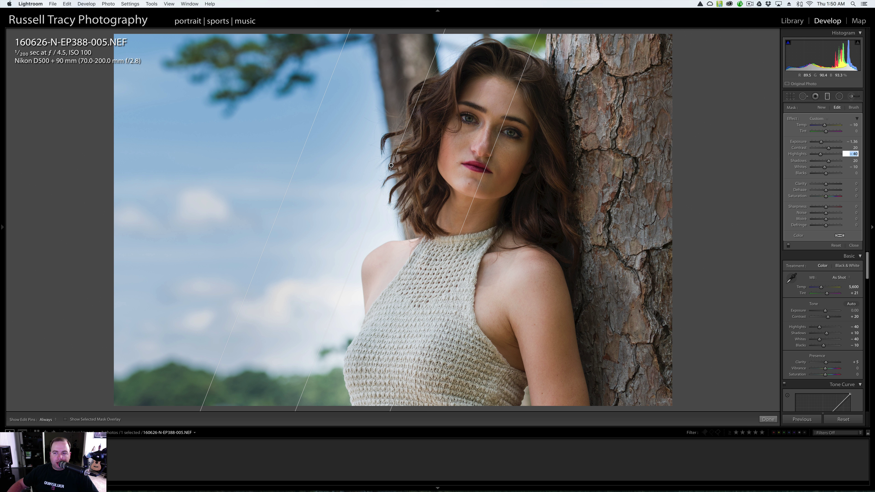
pyautogui.press('Tab')
pyautogui.press('Tab')
pyautogui.press('Tab')
pyautogui.press('Tab')
pyautogui.press('Tab')
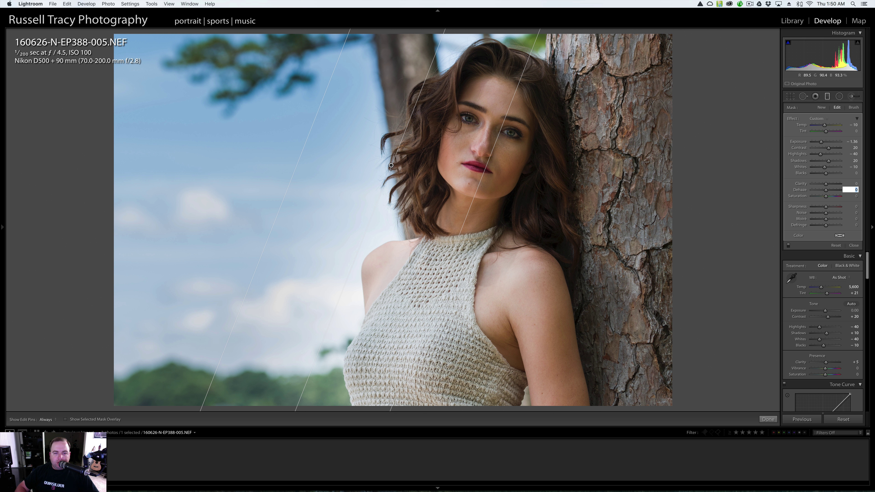
pyautogui.press('shift')
pyautogui.hotkey('shift', 'Up')
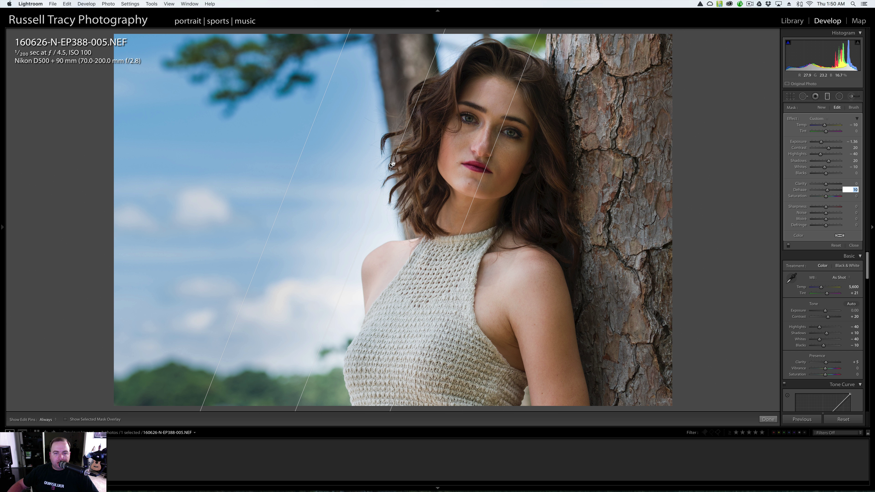
# Move the sky filter's centre further into the woman's hair and check its coverage with the mask overlay, then hide the overlay.
pyautogui.click(392, 166)
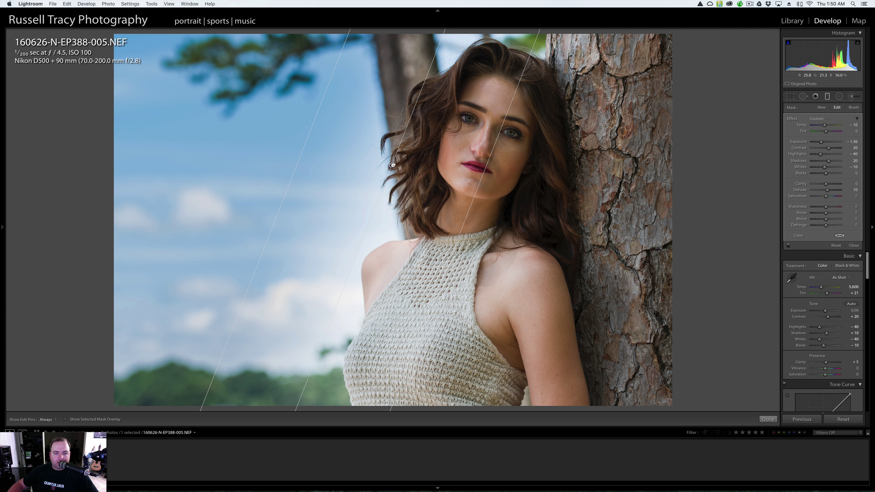
pyautogui.moveTo(392, 165); pyautogui.dragTo(416, 169)
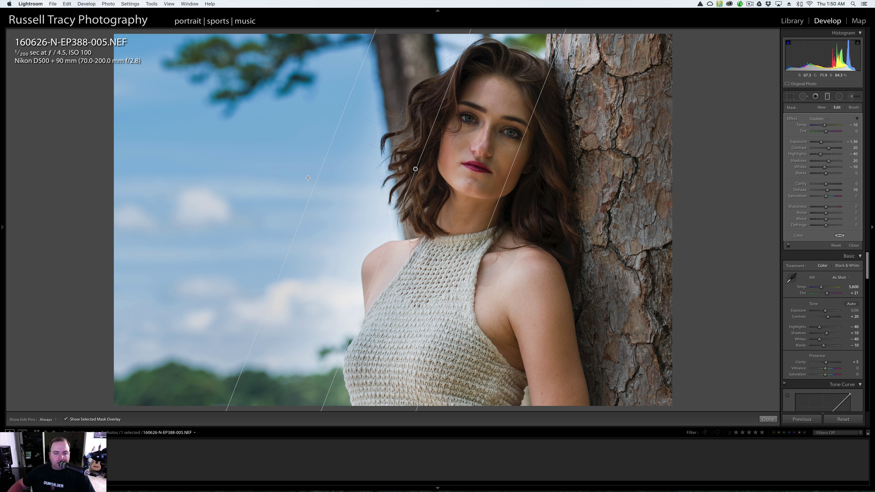
pyautogui.press('o')
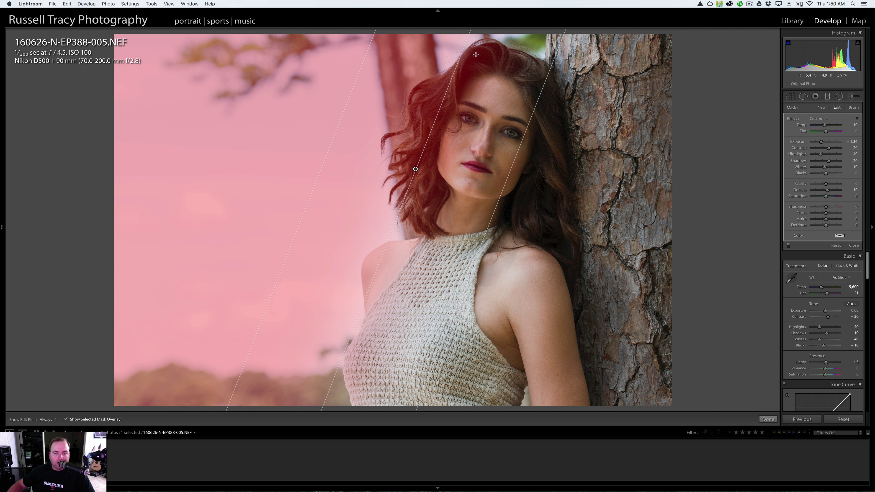
pyautogui.press('o')
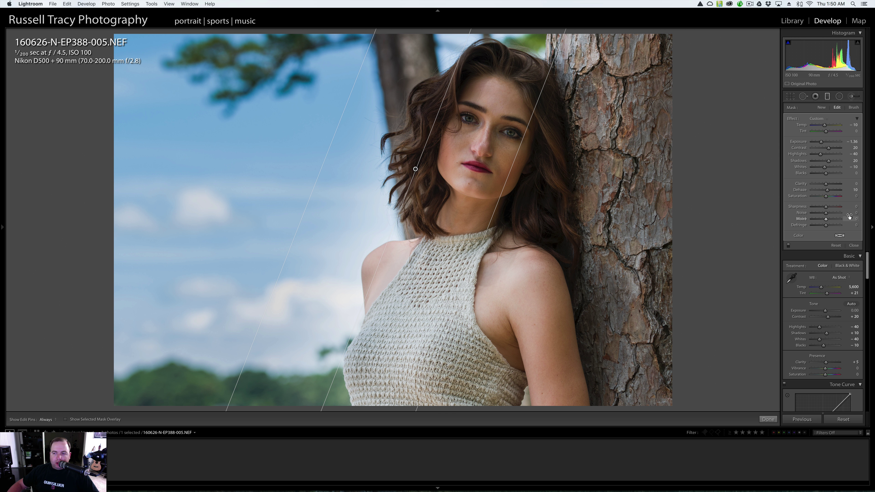
# Set the sky filter's clarity to 5 and lower its highlights to -43.
pyautogui.click(851, 183)
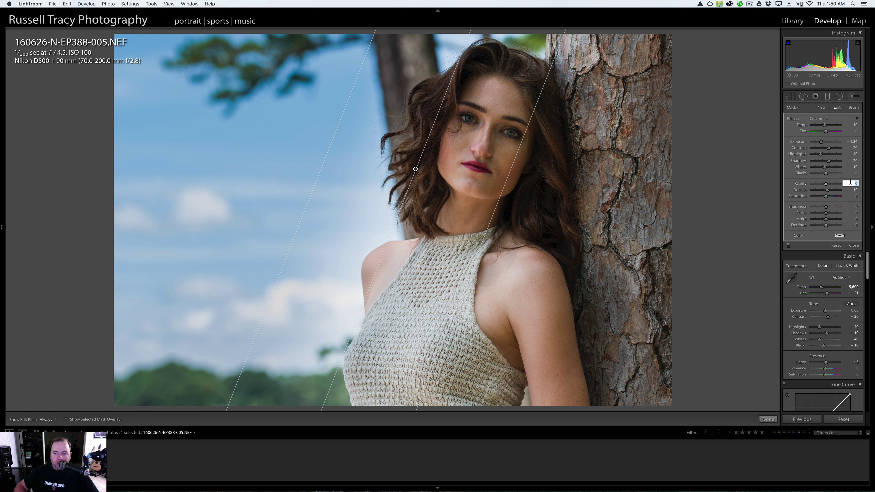
pyautogui.write('5')
pyautogui.hotkey('shift', 'Tab')
pyautogui.hotkey('shift', 'Tab')
pyautogui.hotkey('shift', 'Tab')
pyautogui.hotkey('shift', 'Tab')
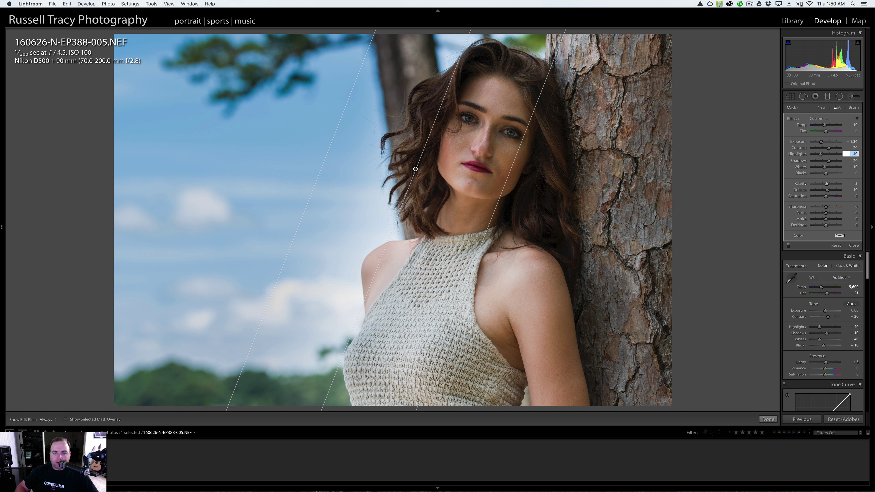
pyautogui.hotkey('shift', 'Down')
pyautogui.press('Down')
pyautogui.press('Down')
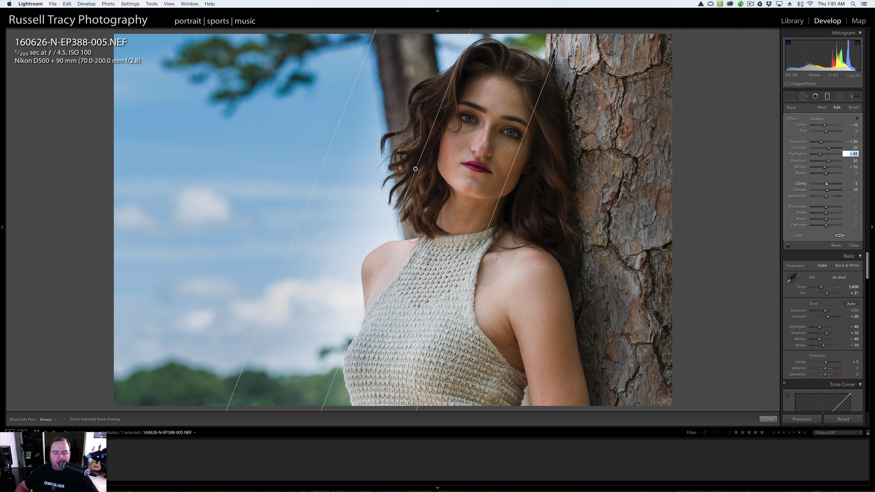
# Set the sky filter's whites to -20, try its blacks at 10, and return the blacks to 0.
pyautogui.press('Tab')
pyautogui.press('Tab')
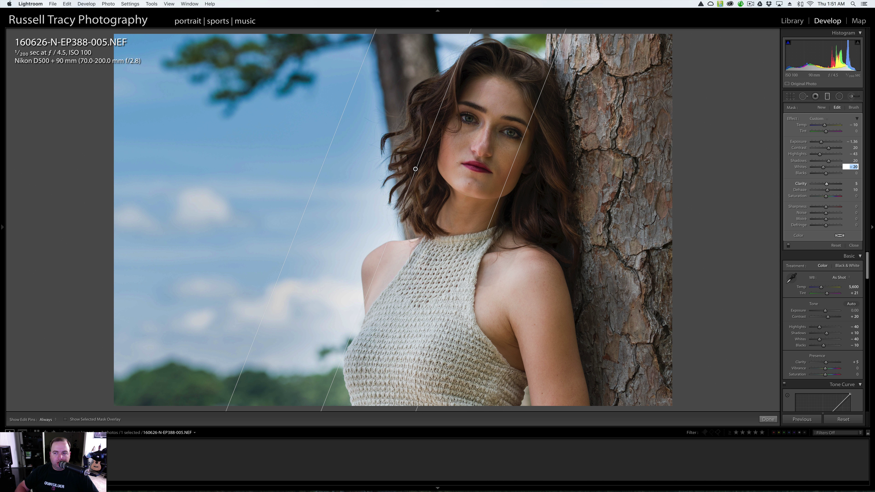
pyautogui.press('Tab')
pyautogui.write('10')
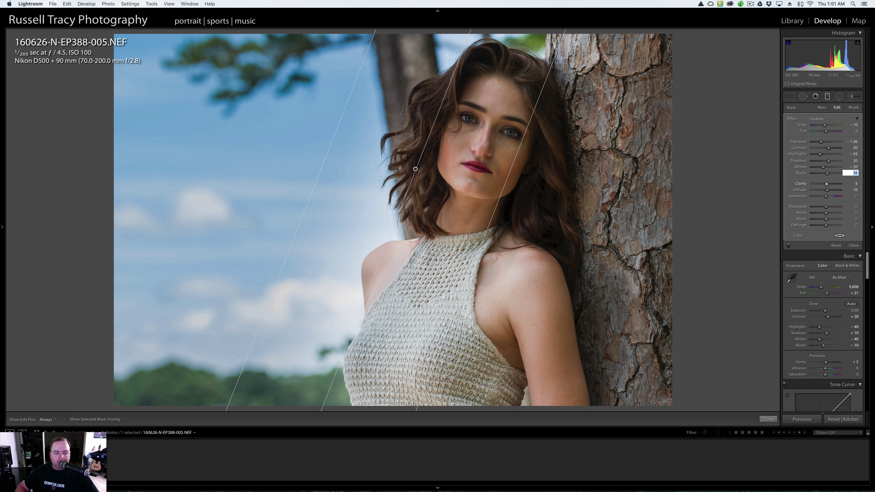
pyautogui.write('0')
pyautogui.press('Return')
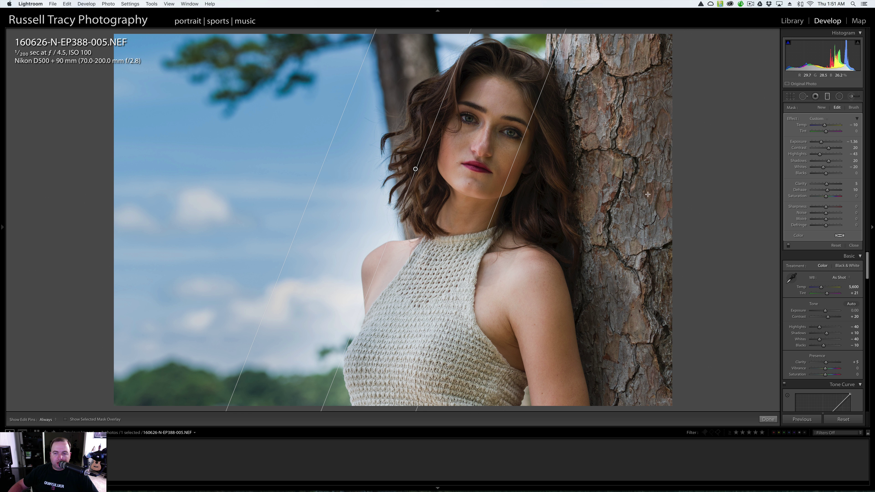
pyautogui.moveTo(666, 185); pyautogui.dragTo(505, 199)
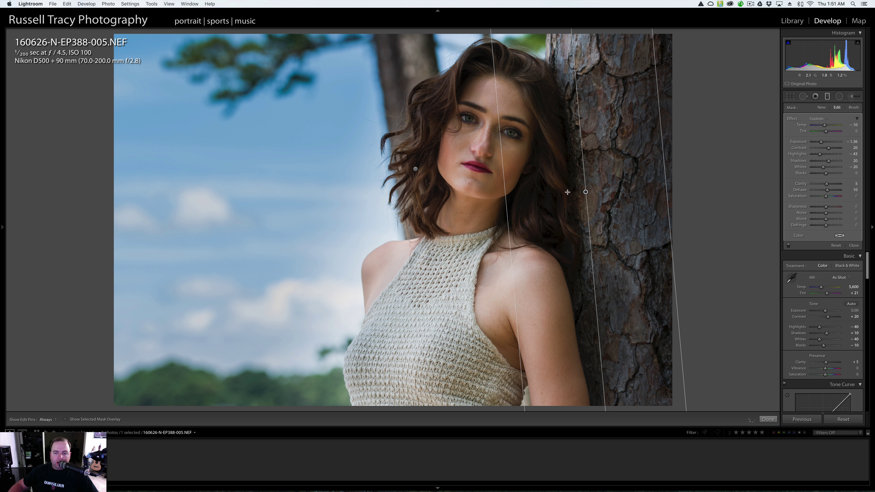
pyautogui.press('Delete')
pyautogui.press('super+z')
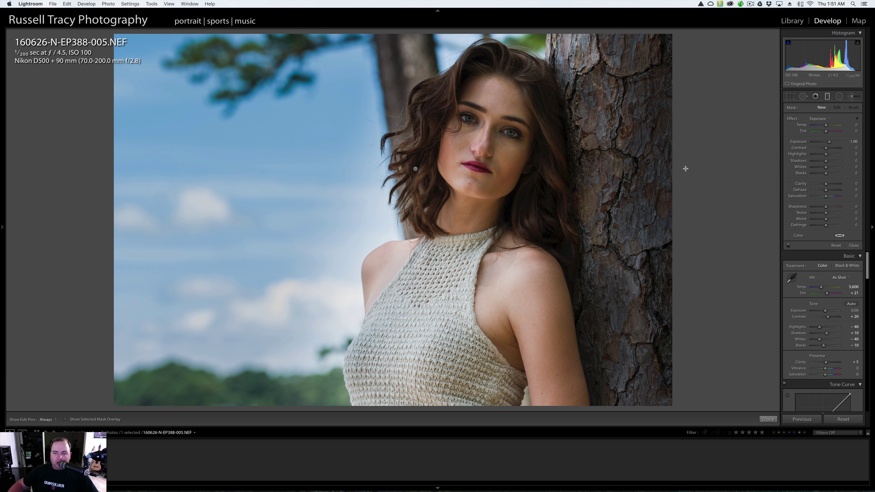
pyautogui.press('super+shift+z')
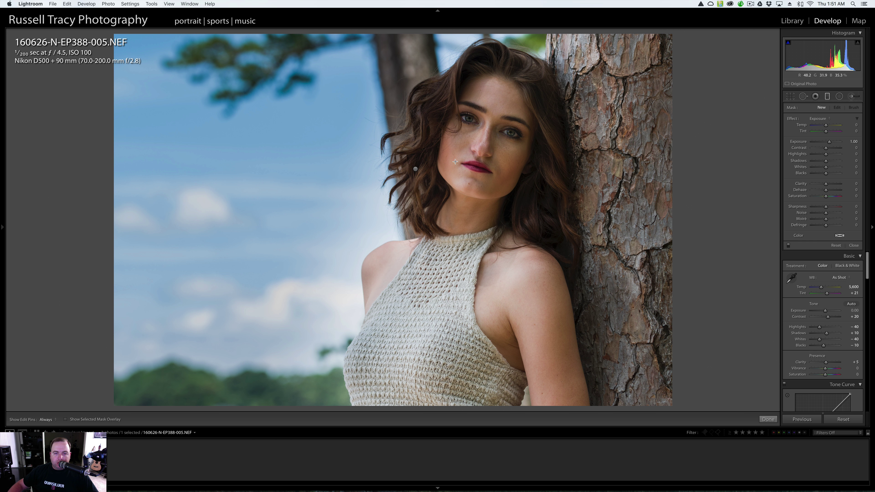
pyautogui.press('super+z')
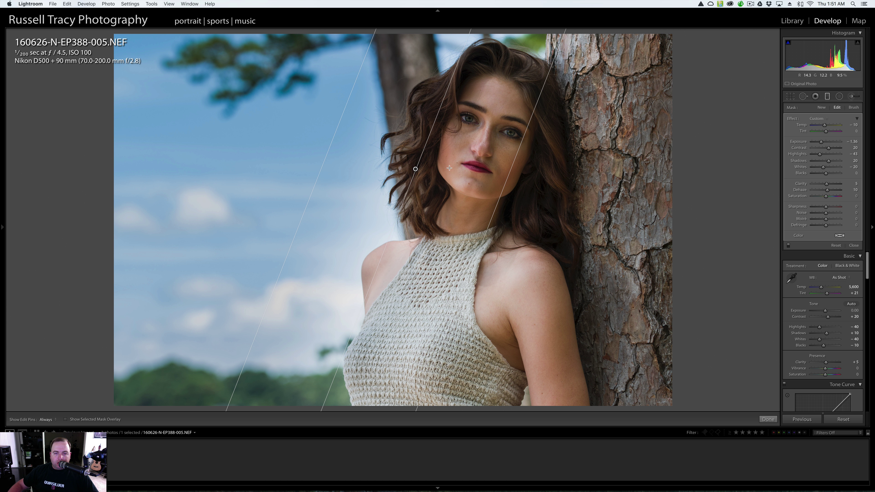
# Draw a new graduated filter over the tree trunk, adjust its angle slightly, and move its centre to the edge of the woman's hair.
pyautogui.click(686, 169)
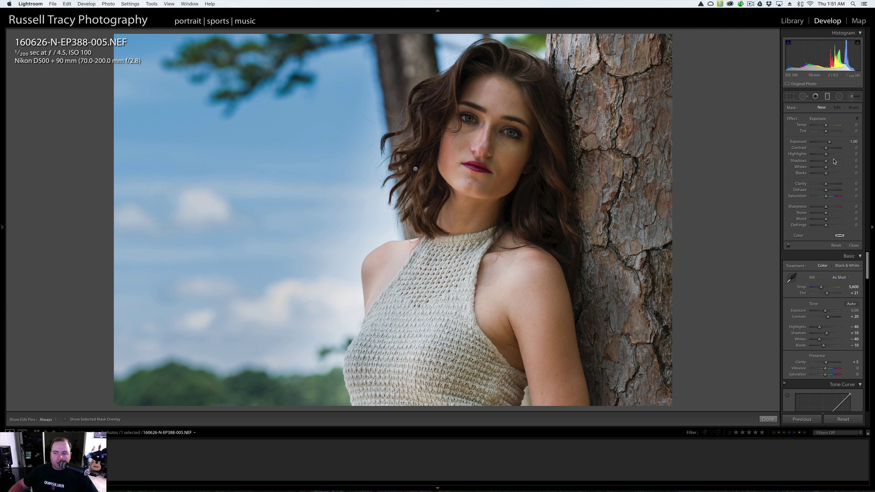
pyautogui.moveTo(665, 165); pyautogui.dragTo(517, 183)
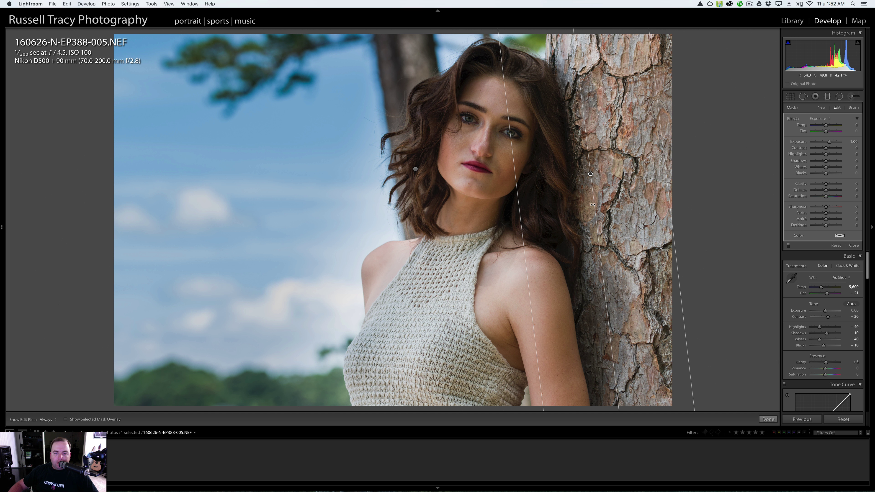
pyautogui.moveTo(592, 205); pyautogui.dragTo(591, 206)
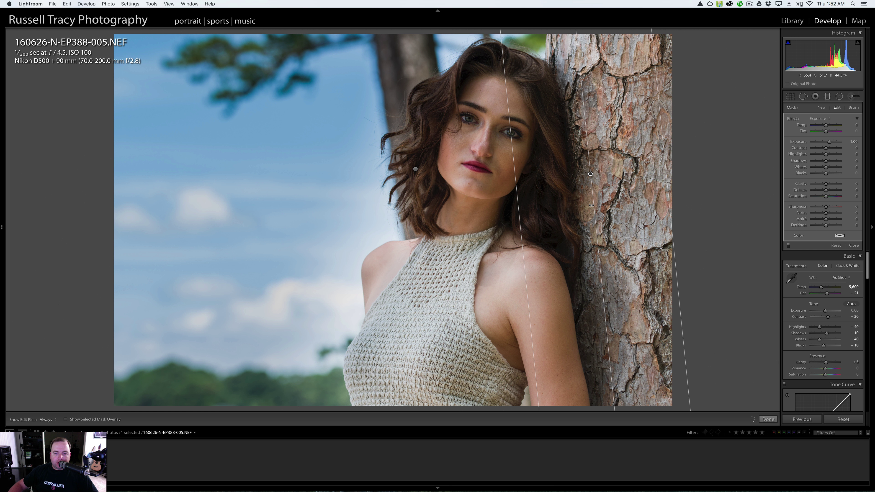
pyautogui.moveTo(591, 174); pyautogui.dragTo(576, 177)
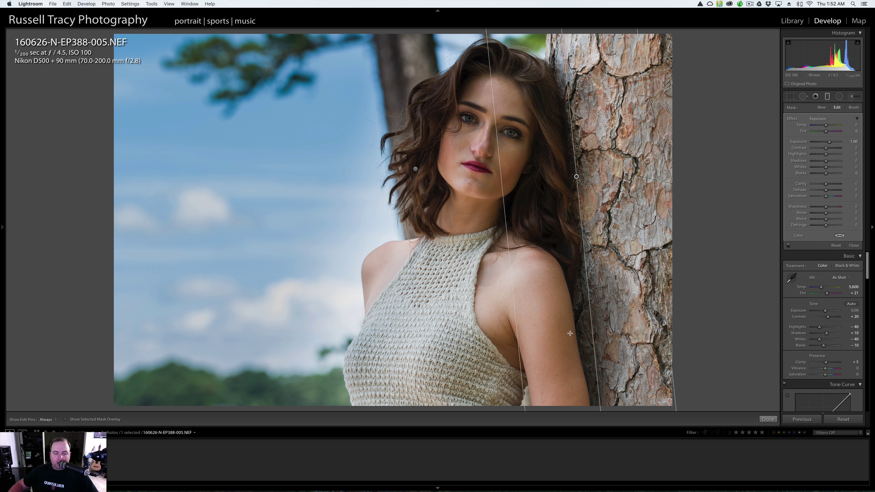
# Shift the trunk filter's centre slightly onto the bark using the mask overlay, hide the overlay, and set its exposure to -0.33.
pyautogui.press('o')
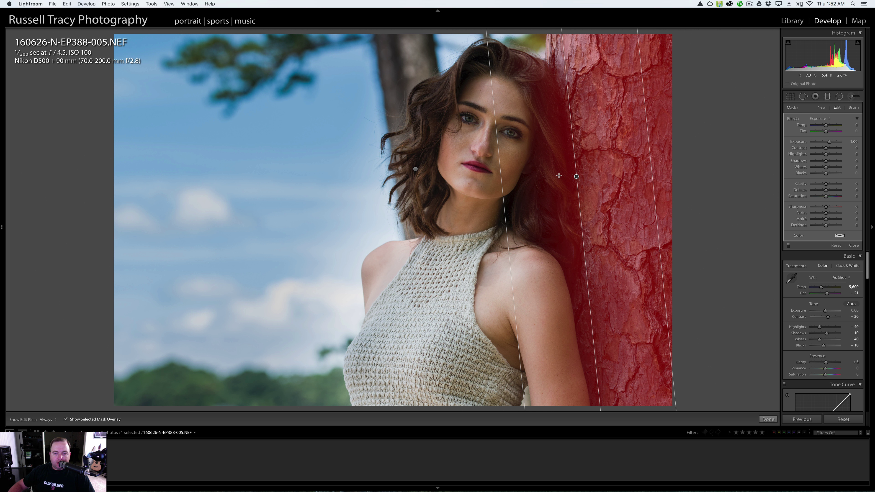
pyautogui.moveTo(577, 176); pyautogui.dragTo(587, 175)
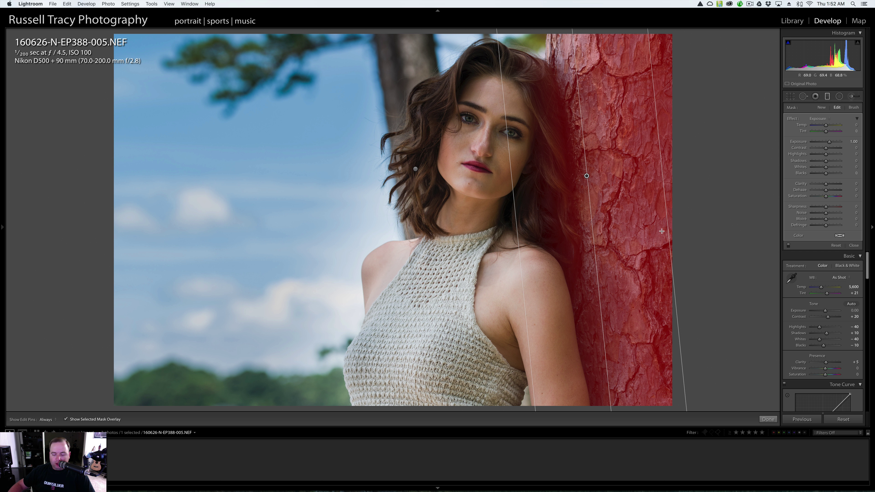
pyautogui.press('o')
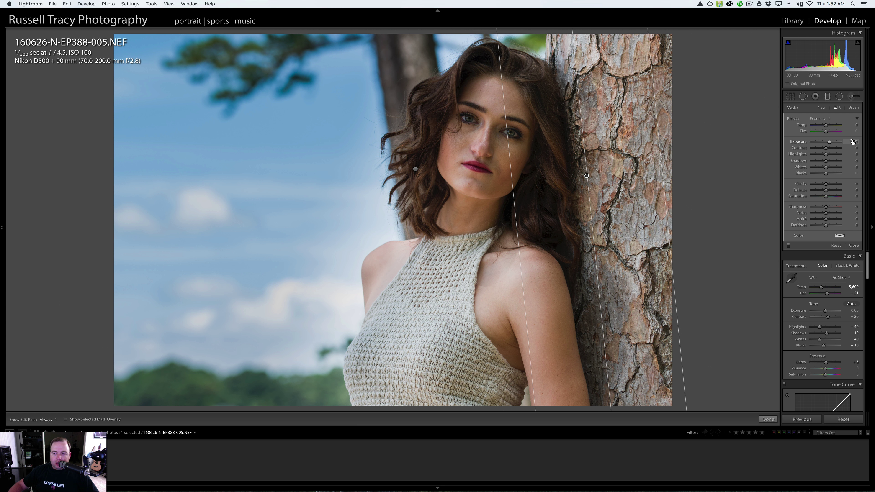
pyautogui.click(853, 141)
pyautogui.write('-0.33')
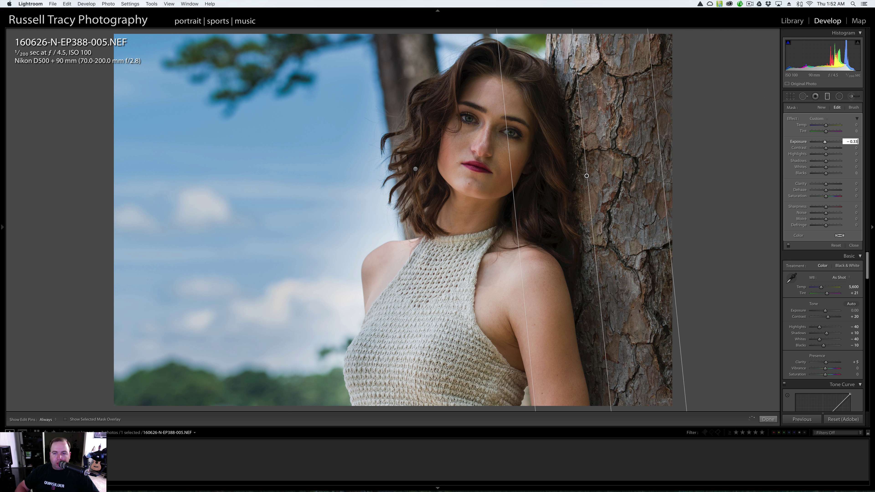
# Return the trunk filter's exposure to 0 and lower its highlights to -30.
pyautogui.press('Escape')
pyautogui.press('Tab')
pyautogui.press('Tab')
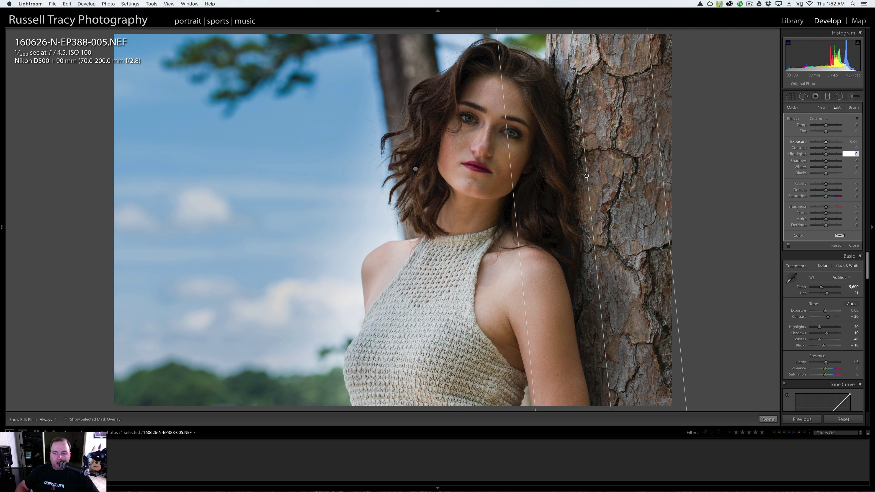
pyautogui.hotkey('shift', 'Down')
pyautogui.hotkey('shift', 'Down')
pyautogui.hotkey('shift', 'Down')
# Raise the trunk filter's contrast to 40.
pyautogui.hotkey('shift', 'Tab')
pyautogui.hotkey('shift', 'Up')
pyautogui.hotkey('shift', 'Up')
pyautogui.hotkey('shift', 'Up')
pyautogui.hotkey('shift', 'Up')
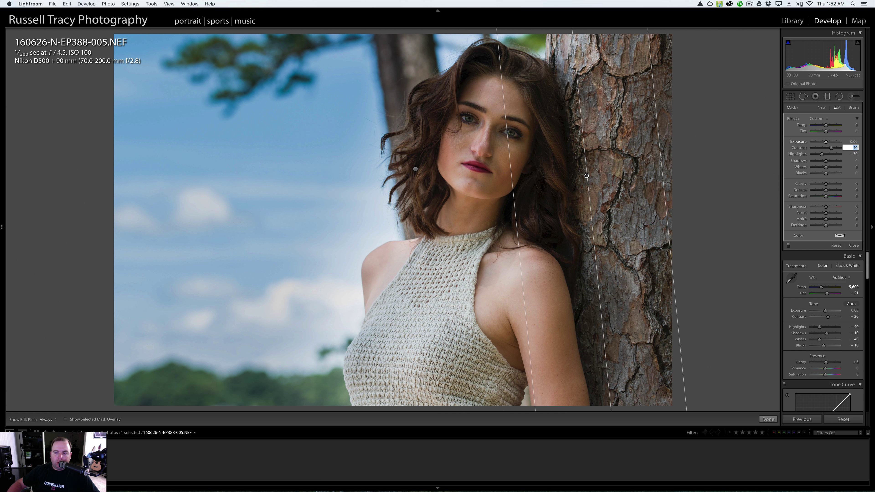
# Set the trunk filter's shadows to -10 and finish the graduated filter editing.
pyautogui.press('Tab')
pyautogui.press('Tab')
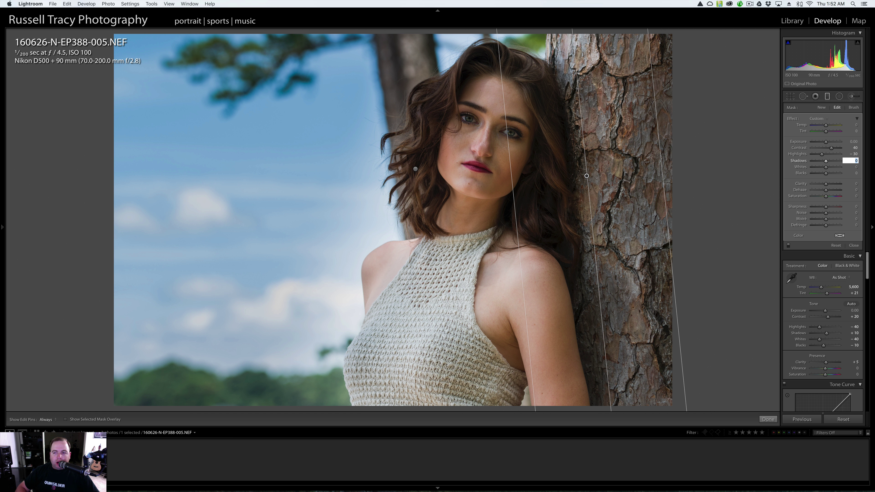
pyautogui.hotkey('shift', 'Down')
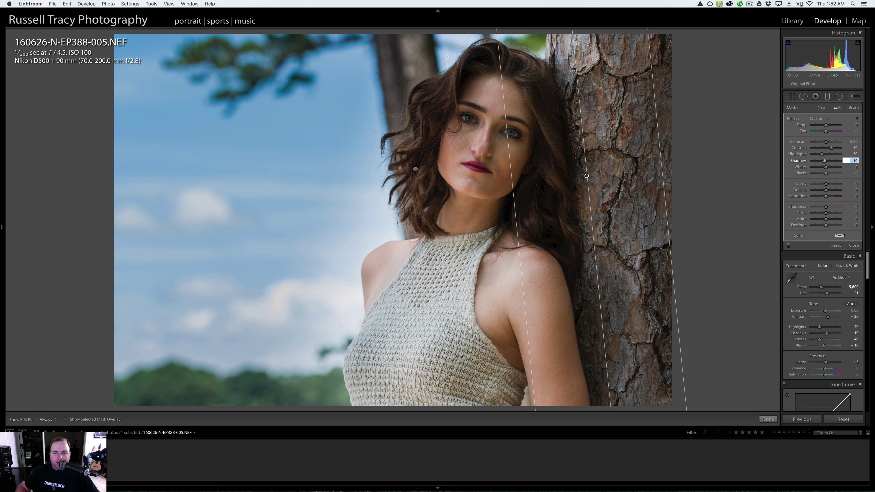
pyautogui.press('Return')
pyautogui.press('Return')
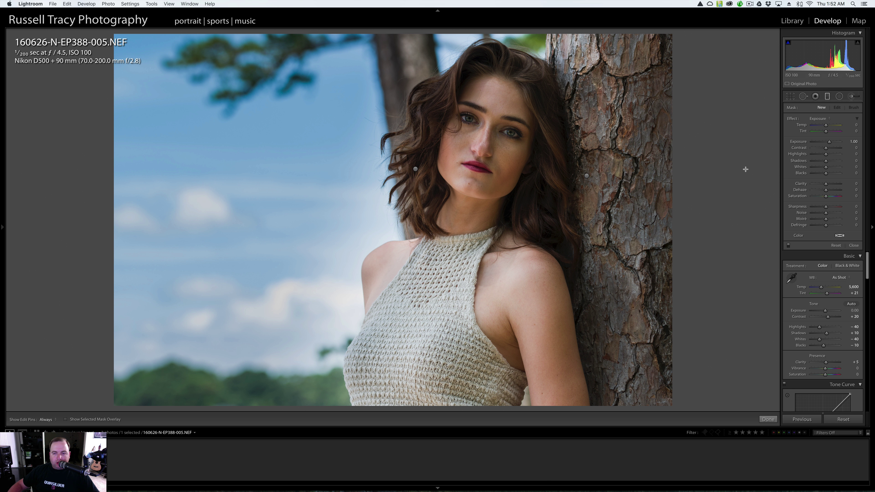
pyautogui.press('m')
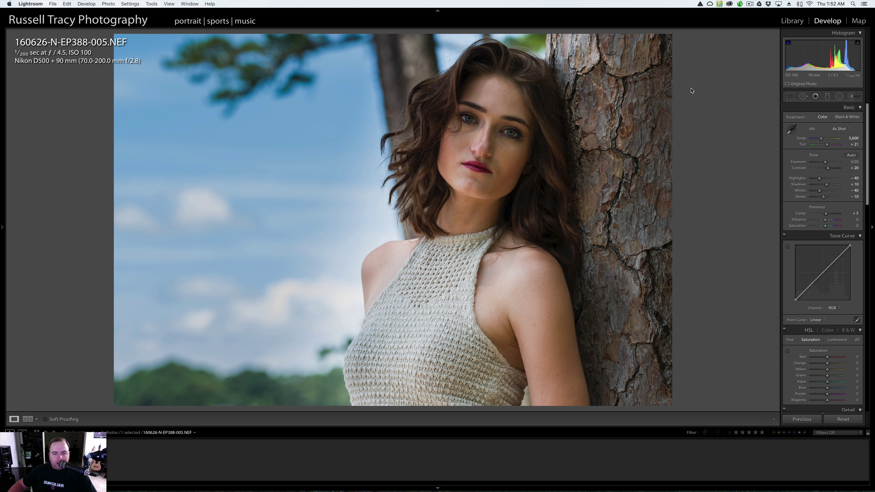
# Compare the portrait before and after side by side, inspecting the transition between hair and sky up close.
pyautogui.press('y')
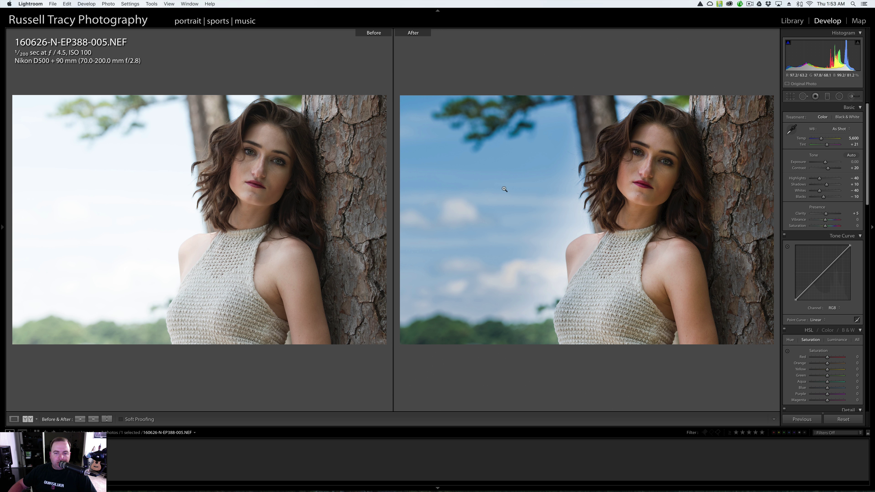
pyautogui.click(468, 198)
pyautogui.moveTo(636, 185); pyautogui.dragTo(479, 194)
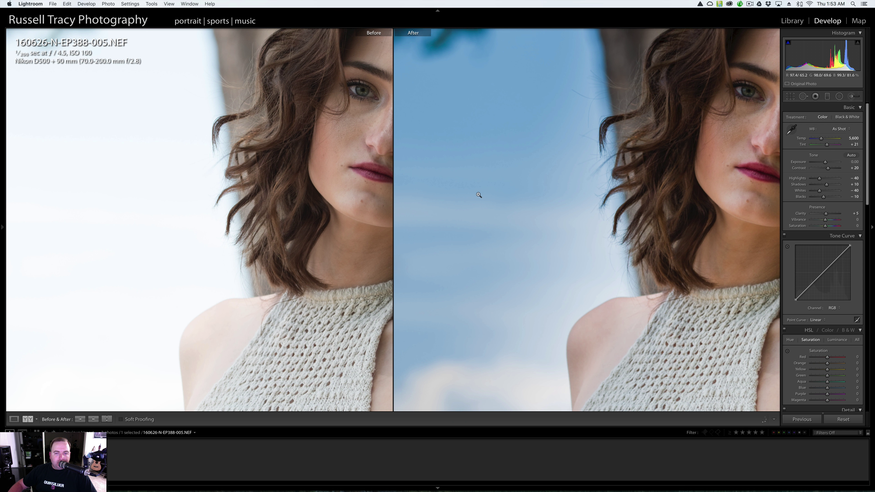
pyautogui.click(477, 193)
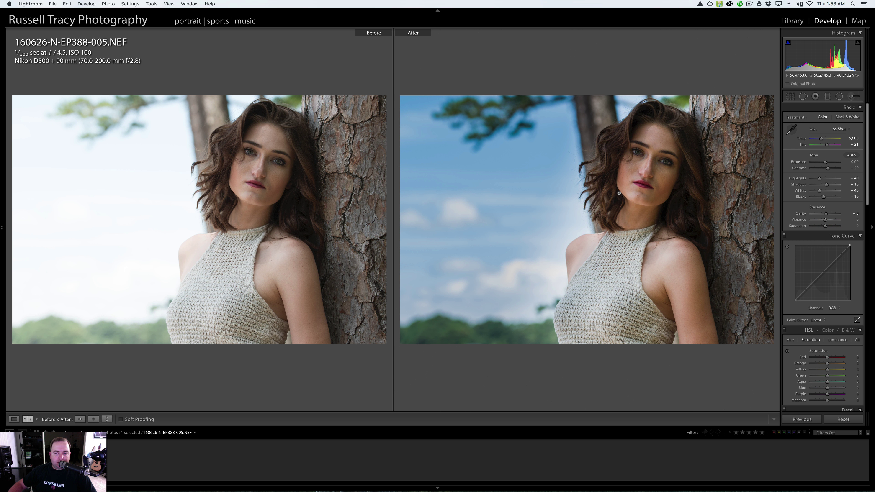
# Try a white balance temperature of 5400 on the portrait and settle on 5550.
pyautogui.click(851, 138)
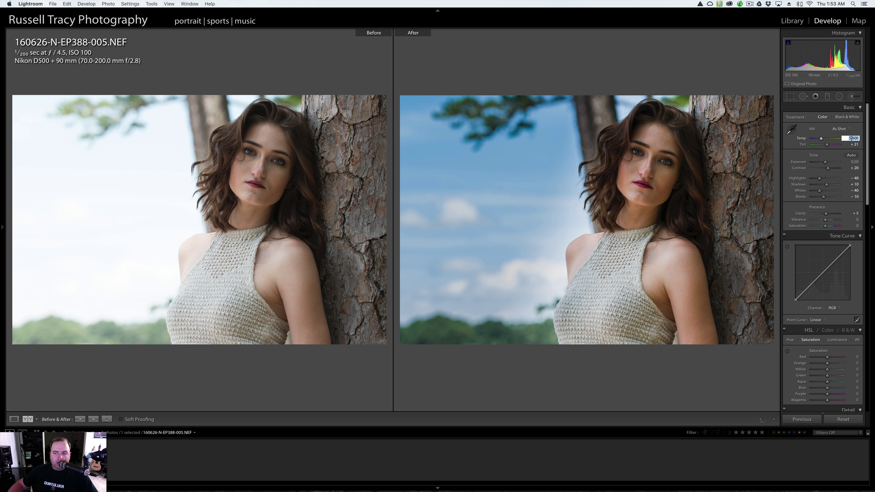
pyautogui.write('5400')
pyautogui.press('Return')
pyautogui.write('5500')
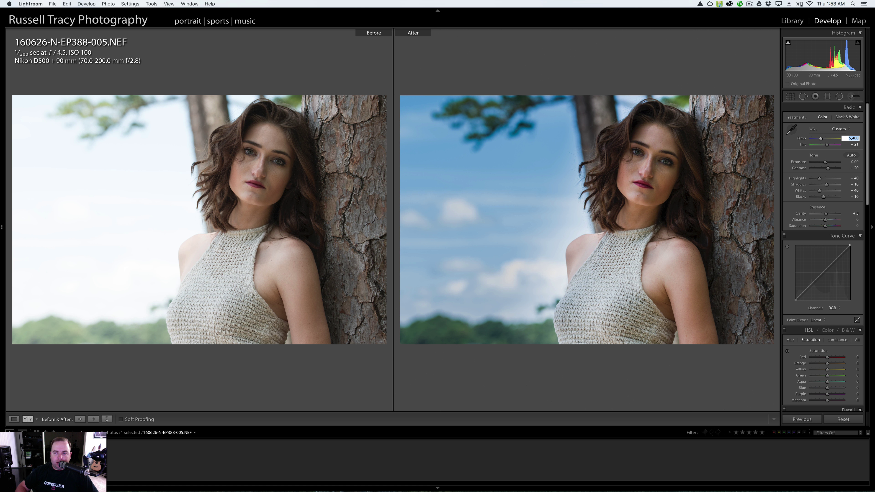
pyautogui.press('Return')
pyautogui.press('Return')
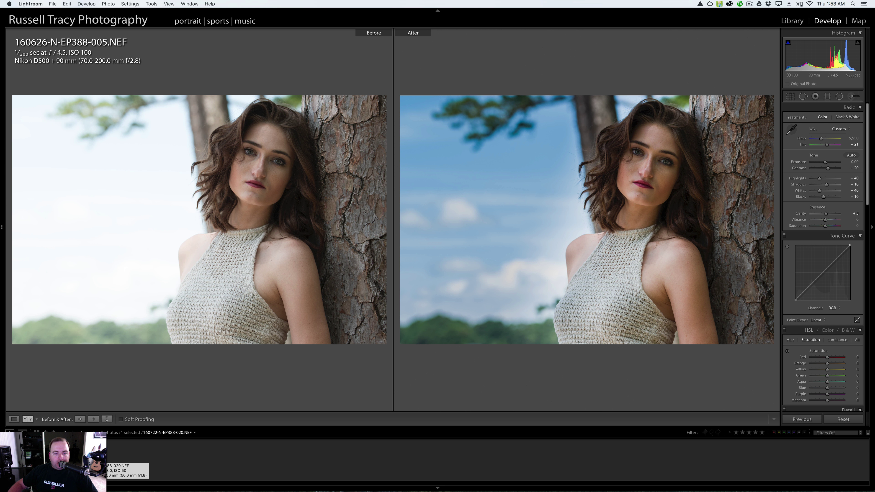
# Open the beach photo 160722-N-EP388-020.NEF in single-image view and hide the filmstrip.
pyautogui.click(79, 457)
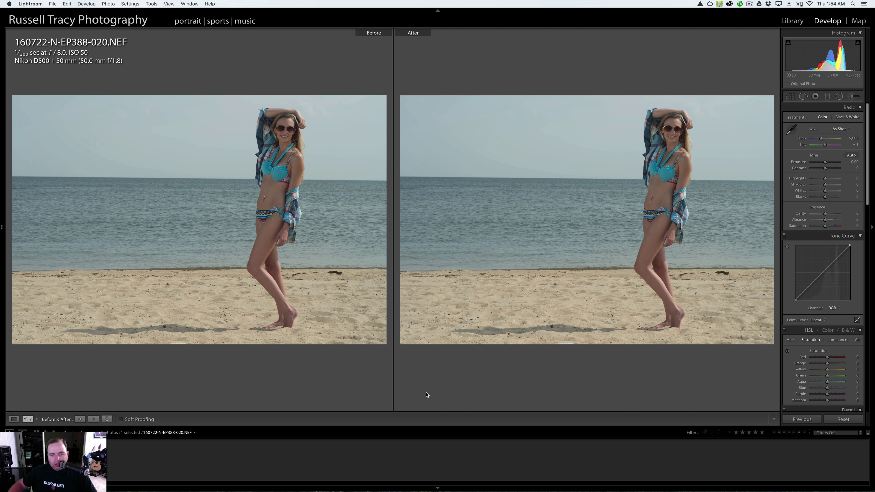
pyautogui.press('y')
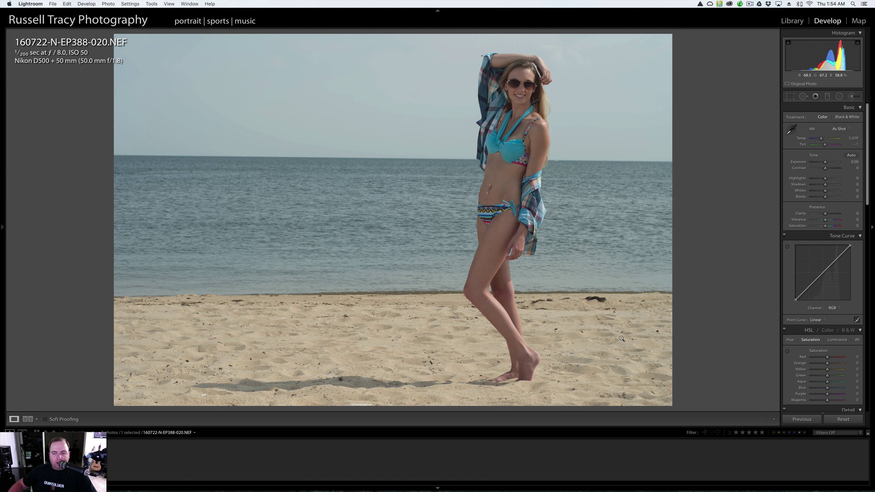
pyautogui.click(438, 489)
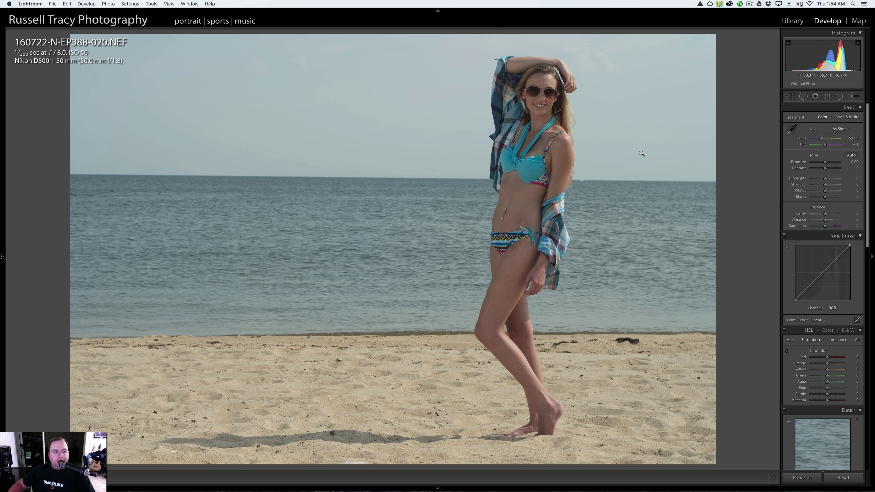
# Apply the custom 160722 camera calibration profile to the beach photo in place of Adobe Standard.
pyautogui.scroll(-1, 794, 242)
pyautogui.scroll(-15, 793, 241)
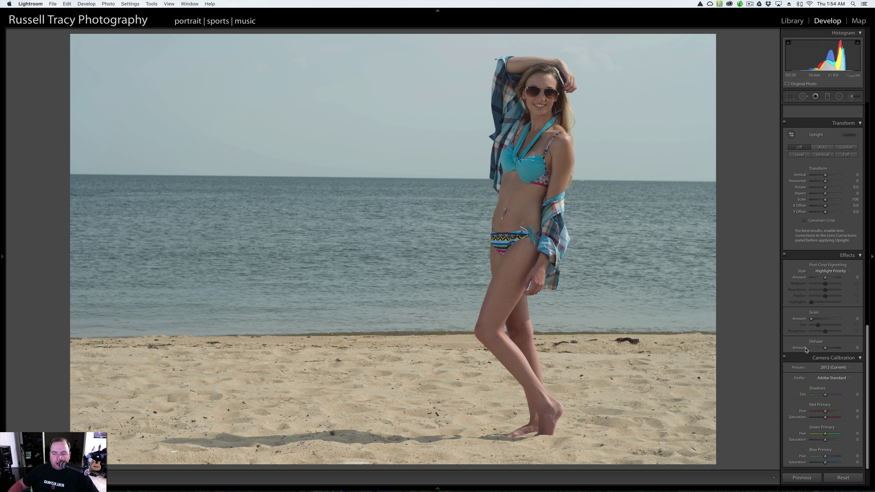
pyautogui.click(829, 378)
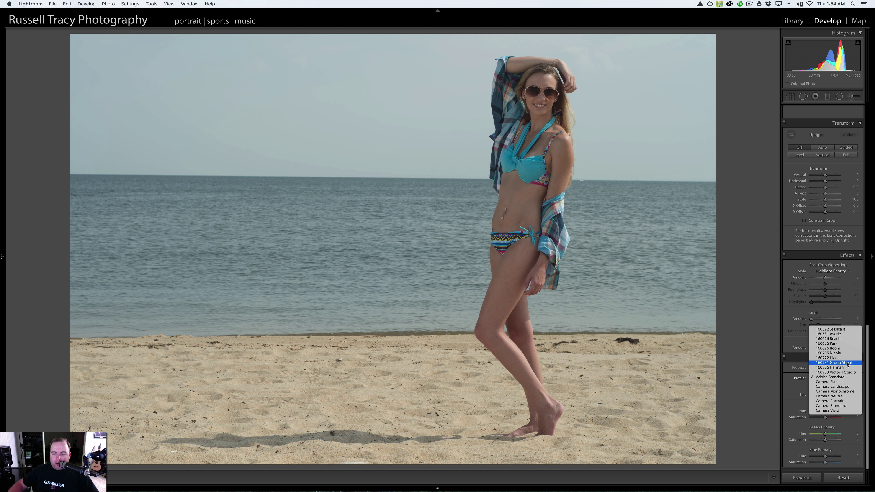
pyautogui.click(838, 358)
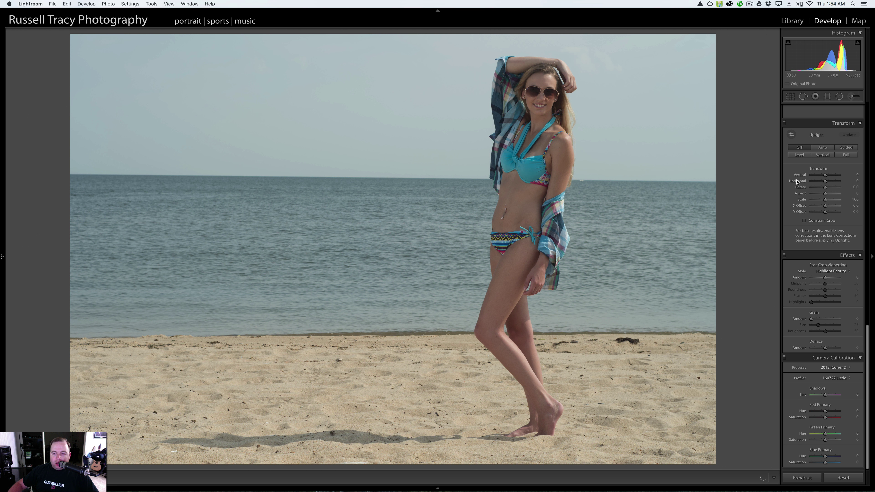
# Enable lens profile corrections and chromatic aberration removal for the beach photo.
pyautogui.scroll(5, 794, 180)
pyautogui.scroll(2, 792, 180)
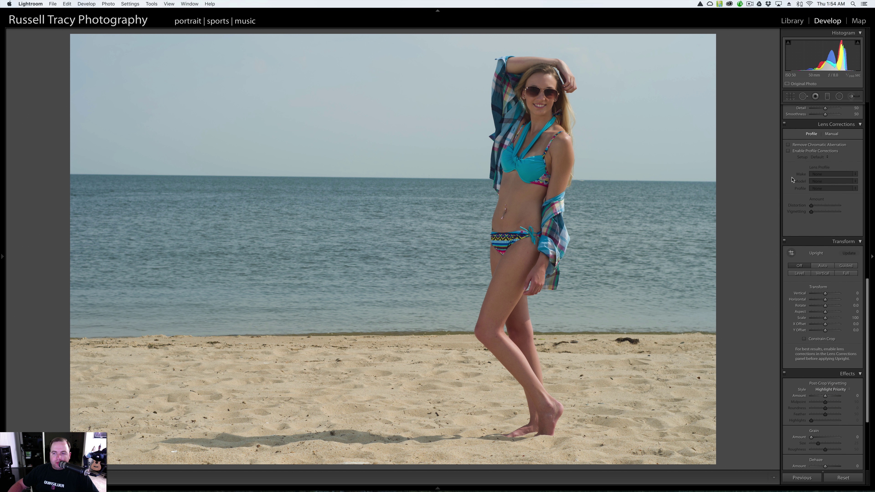
pyautogui.click(788, 153)
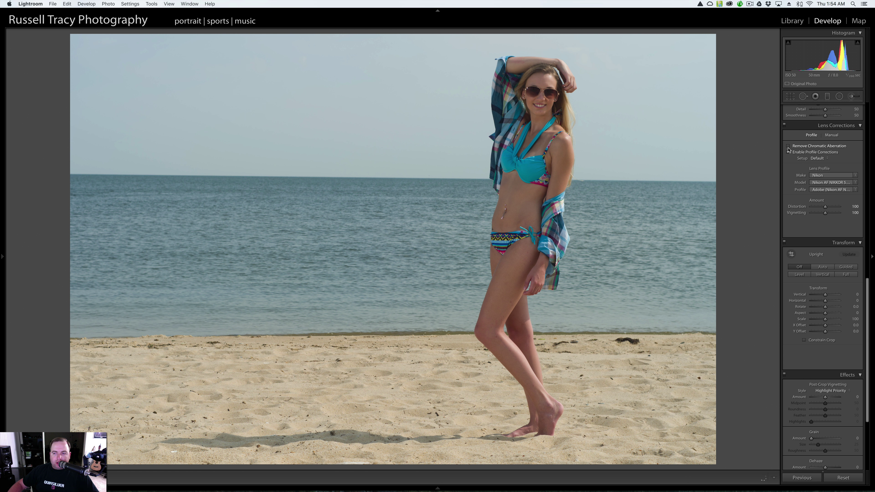
pyautogui.click(788, 146)
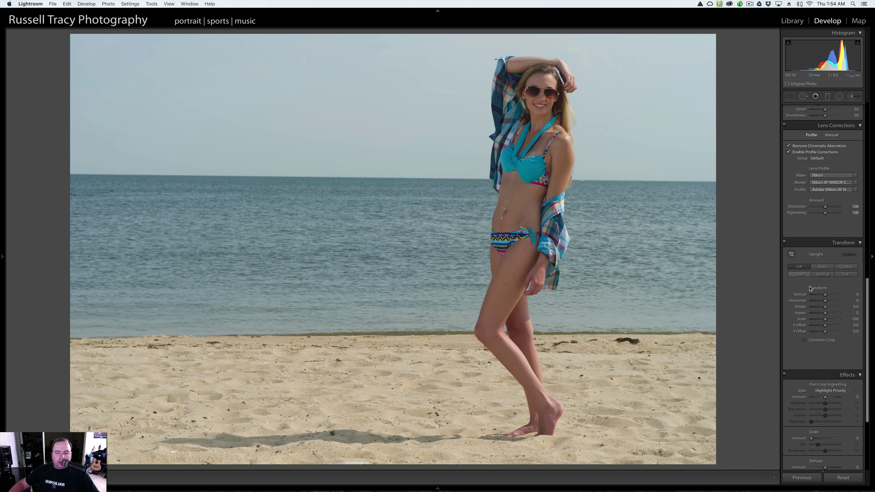
# Try the Level Upright correction, turn it off, and straighten the photo by about -0.73 along the horizon with the crop's straighten tool.
pyautogui.moveTo(811, 294)
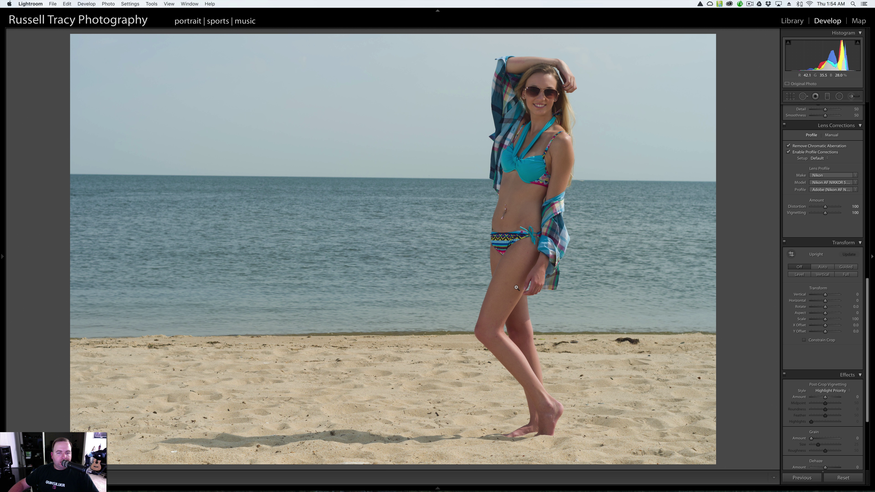
pyautogui.click(800, 275)
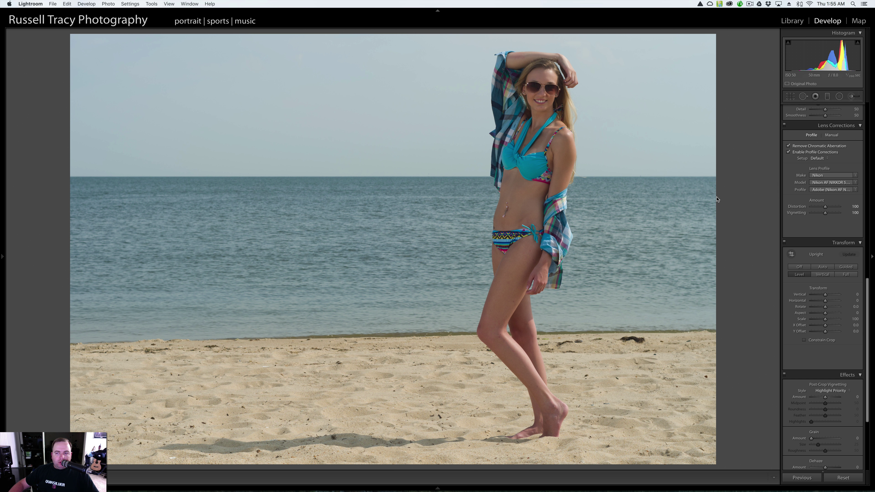
pyautogui.press('r')
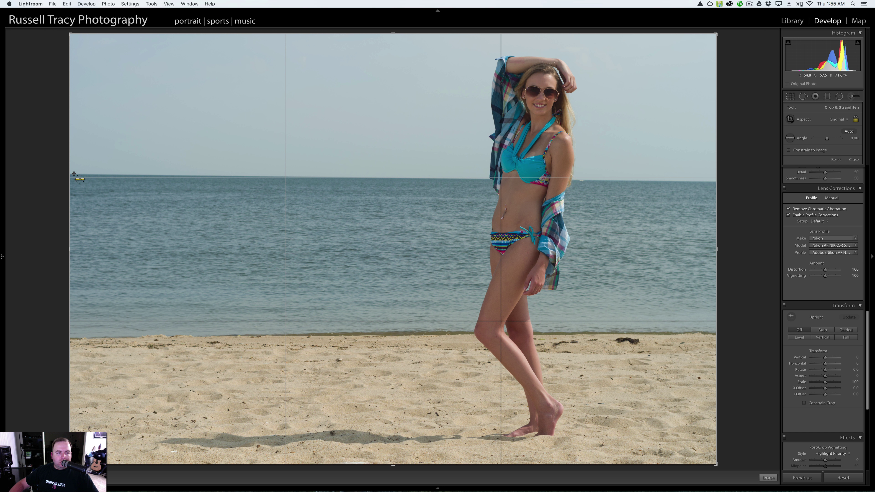
pyautogui.moveTo(74, 174); pyautogui.dragTo(729, 183)
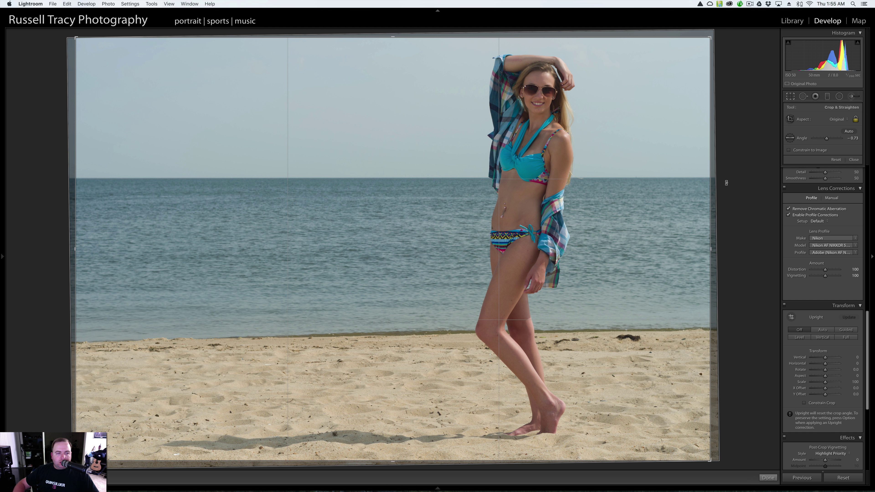
pyautogui.press('Return')
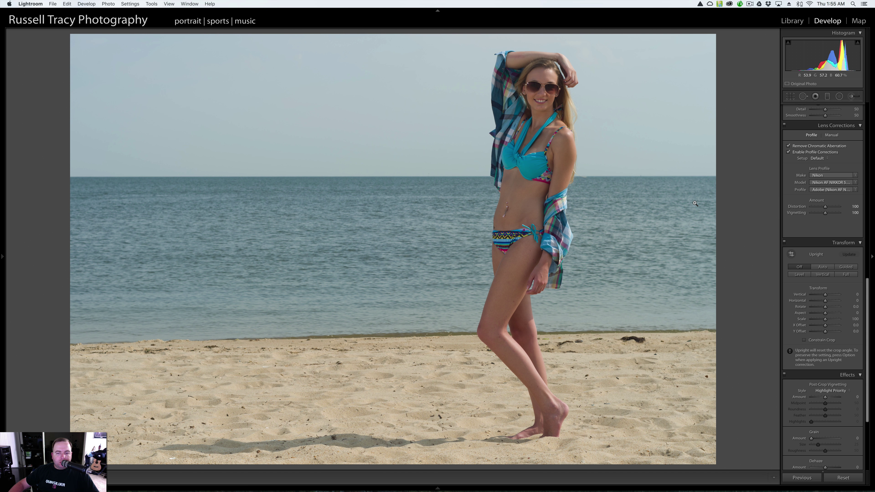
# Inspect the woman's skin tone, try a white balance temperature of 5800, and settle on 5700.
pyautogui.scroll(5, 797, 206)
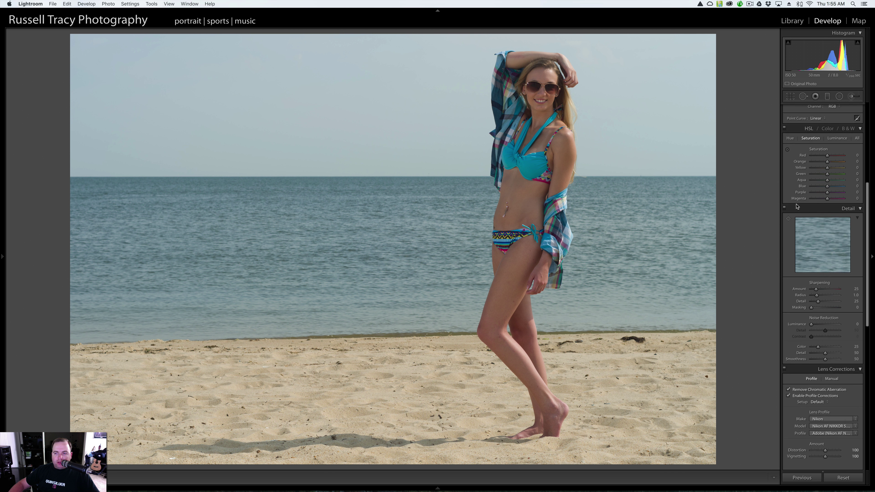
pyautogui.scroll(4, 797, 206)
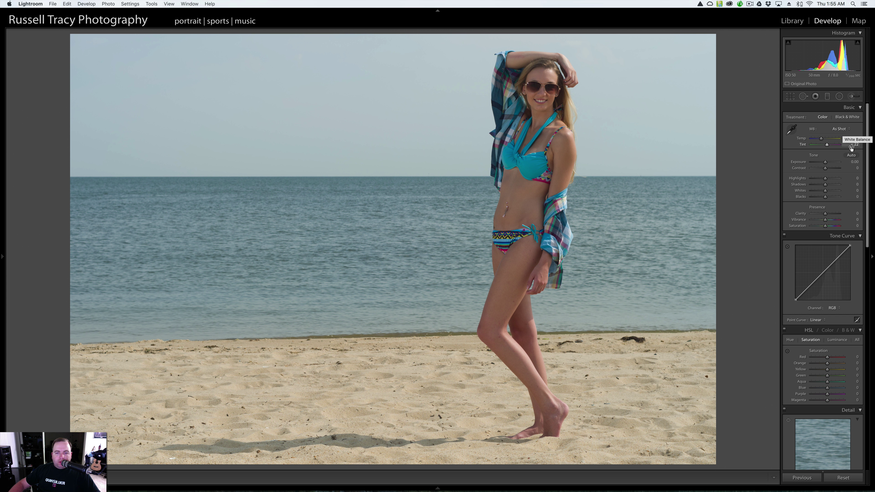
pyautogui.click(553, 134)
pyautogui.click(536, 151)
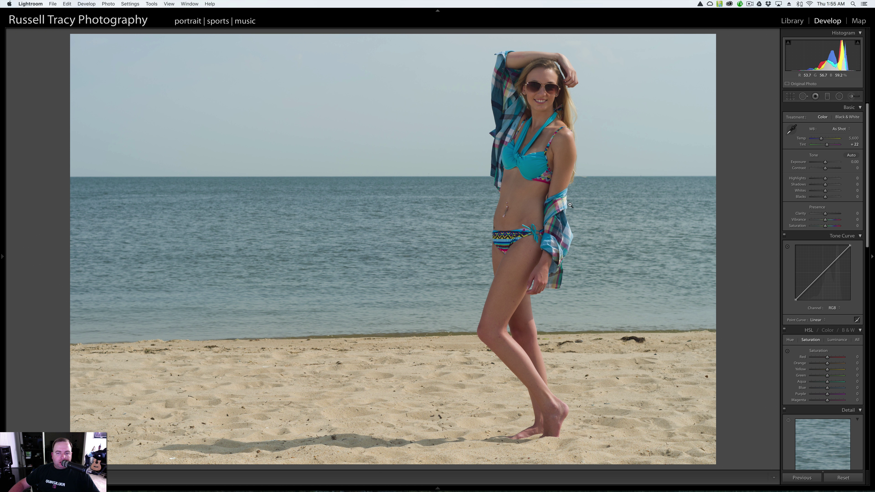
pyautogui.click(854, 139)
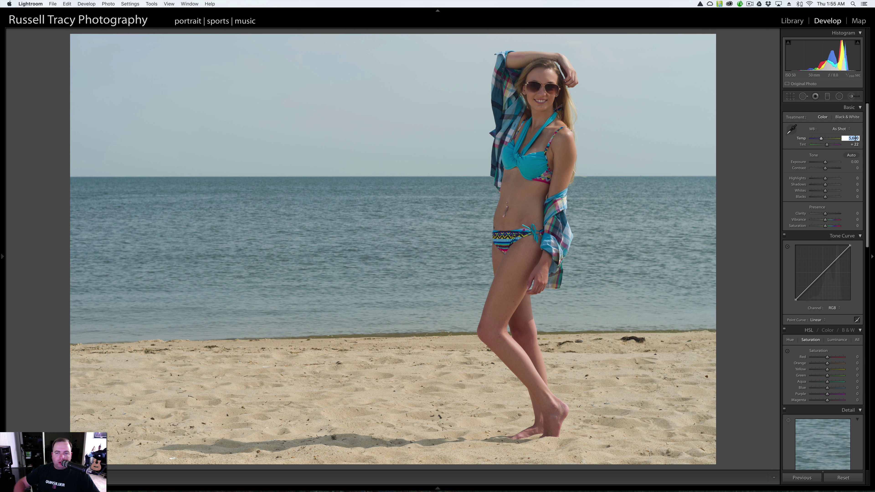
pyautogui.write('5800')
pyautogui.press('Return')
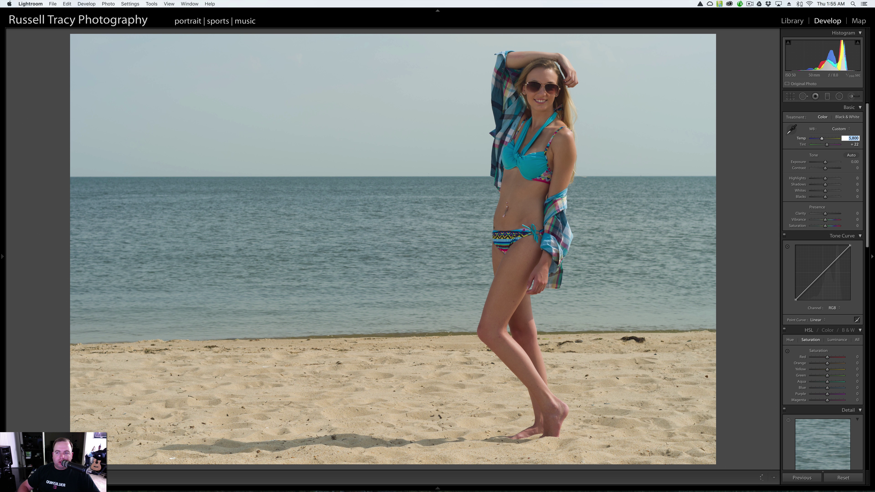
pyautogui.write('5700')
pyautogui.press('Return')
# Set the beach photo's exposure to +0.33, try its contrast at 30, and reduce the contrast to 20.
pyautogui.click(851, 162)
pyautogui.write('0.33')
pyautogui.press('Return')
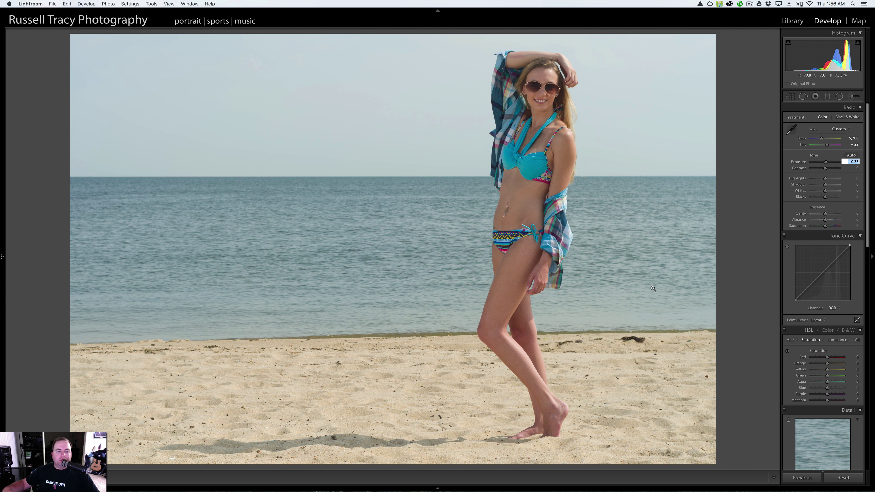
pyautogui.press('Tab')
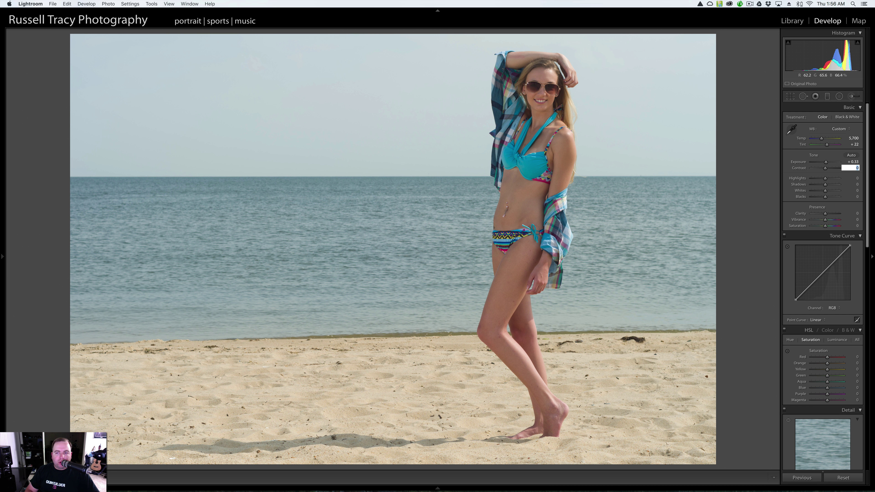
pyautogui.write('30')
pyautogui.press('Return')
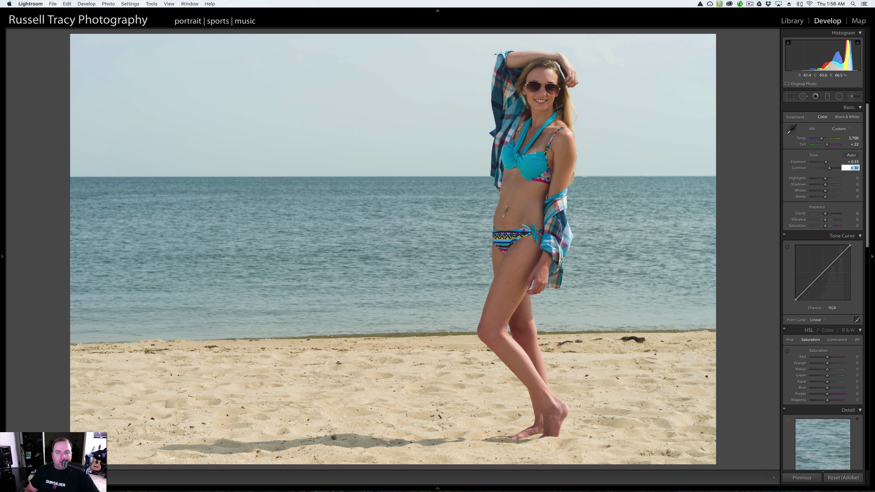
pyautogui.write('20')
# Set the beach photo's highlights to -20 and its shadows to +10.
pyautogui.press('Tab')
pyautogui.write('-20')
pyautogui.press('Return')
pyautogui.press('Tab')
pyautogui.write('10')
pyautogui.press('Return')
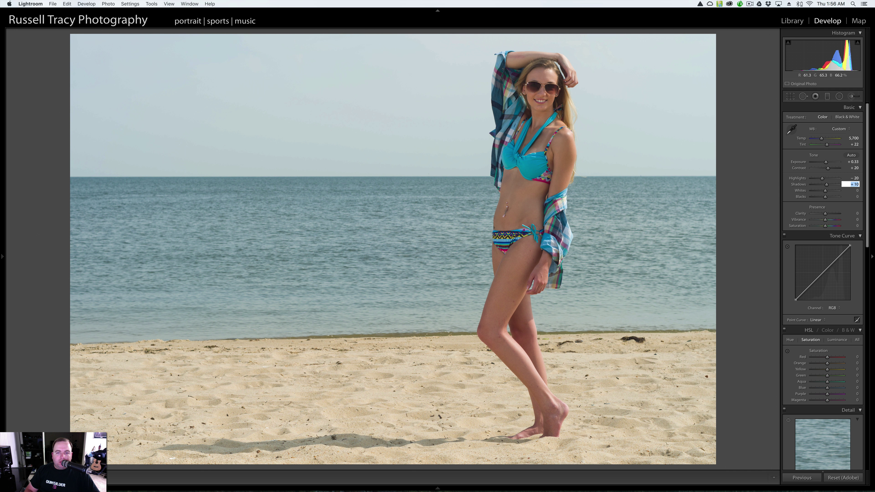
# Set the beach photo's whites to +10, try its blacks at -10, and return the blacks to 0.
pyautogui.press('Tab')
pyautogui.write('10')
pyautogui.press('Tab')
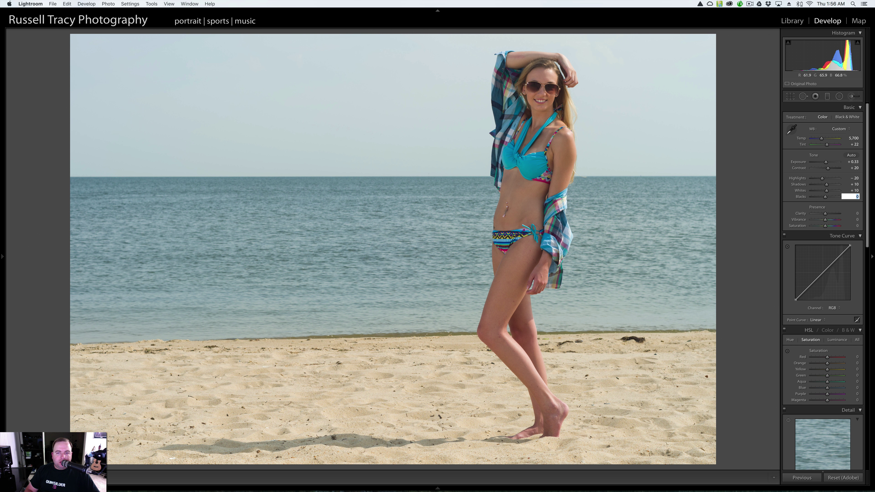
pyautogui.write('-10')
pyautogui.press('Return')
pyautogui.hotkey('shift', 'Up')
pyautogui.hotkey('shift', 'Down')
# Try the beach photo's exposure at +0.66 and +0.36, and settle on +0.46.
pyautogui.hotkey('shift', 'Tab')
pyautogui.hotkey('shift', 'Tab')
pyautogui.hotkey('shift', 'Tab')
pyautogui.hotkey('shift', 'Tab')
pyautogui.hotkey('shift', 'Tab')
pyautogui.hotkey('shift', 'Up')
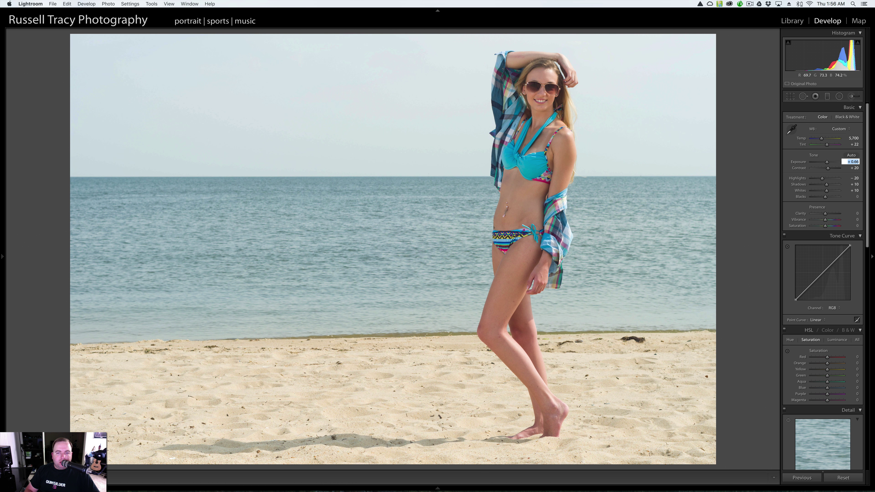
pyautogui.press('Tab')
pyautogui.hotkey('shift', 'Tab')
pyautogui.press('Down')
pyautogui.press('Down')
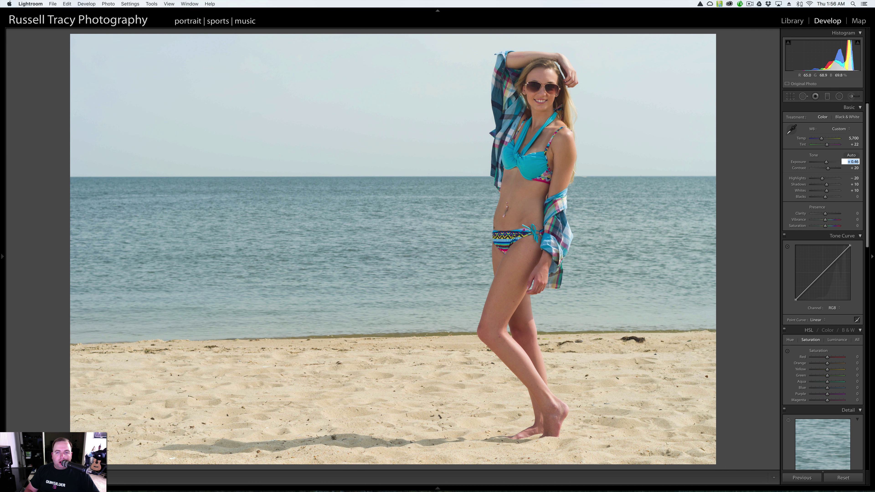
pyautogui.press('Down')
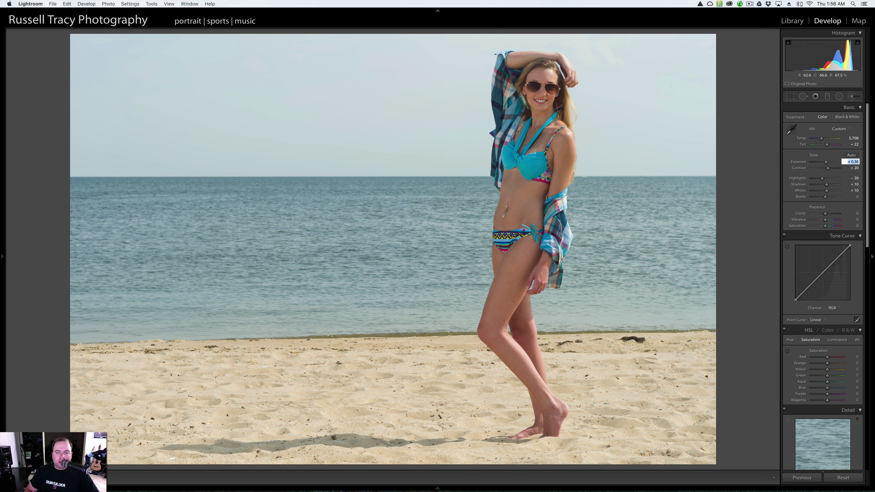
pyautogui.press('Up')
# Raise the beach photo's contrast to +30.
pyautogui.press('Tab')
pyautogui.press('Up')
pyautogui.press('Tab')
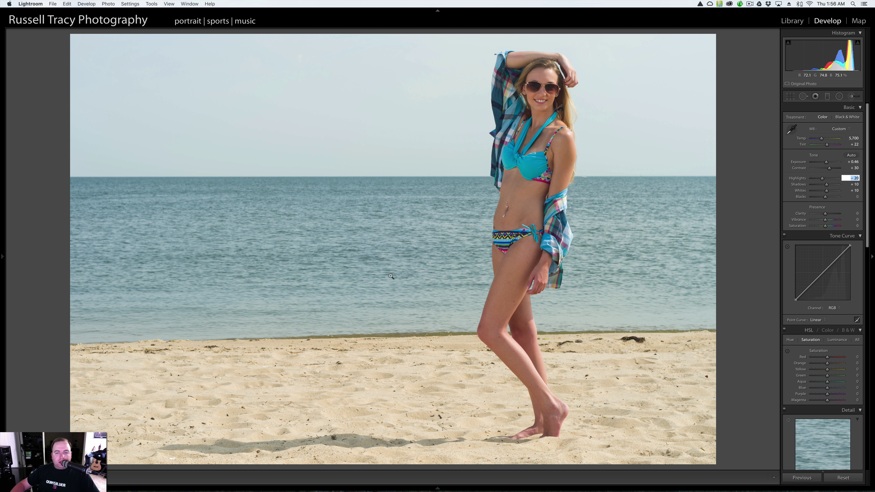
pyautogui.click(729, 183)
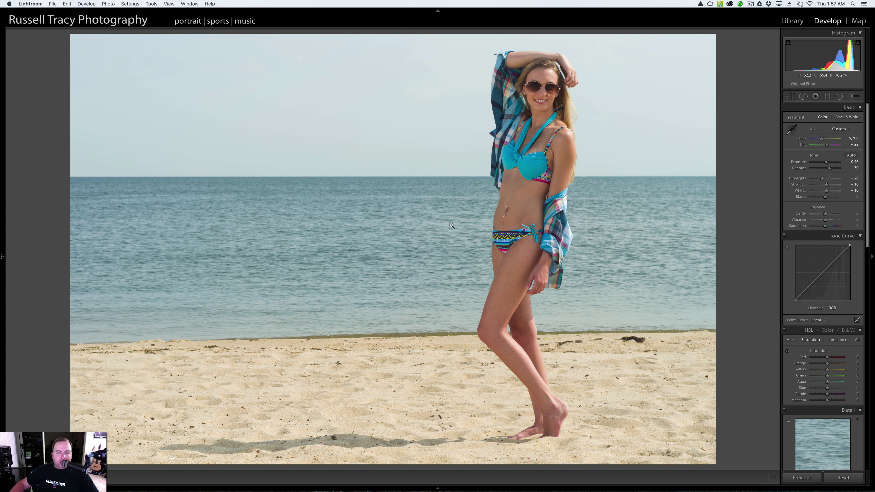
# Draw a tall, narrow radial filter over the woman from her head to her legs and show its mask overlay.
pyautogui.click(839, 96)
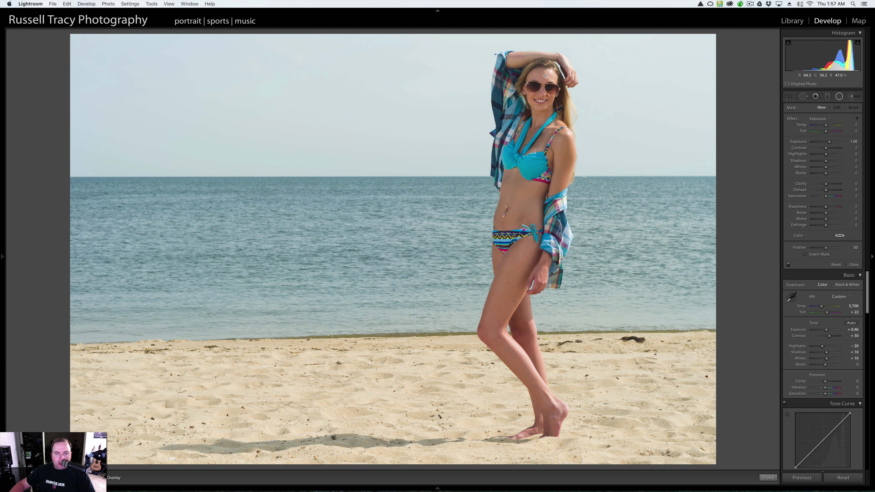
pyautogui.moveTo(543, 70); pyautogui.dragTo(505, 283)
pyautogui.press('o')
pyautogui.moveTo(545, 90); pyautogui.dragTo(522, 206)
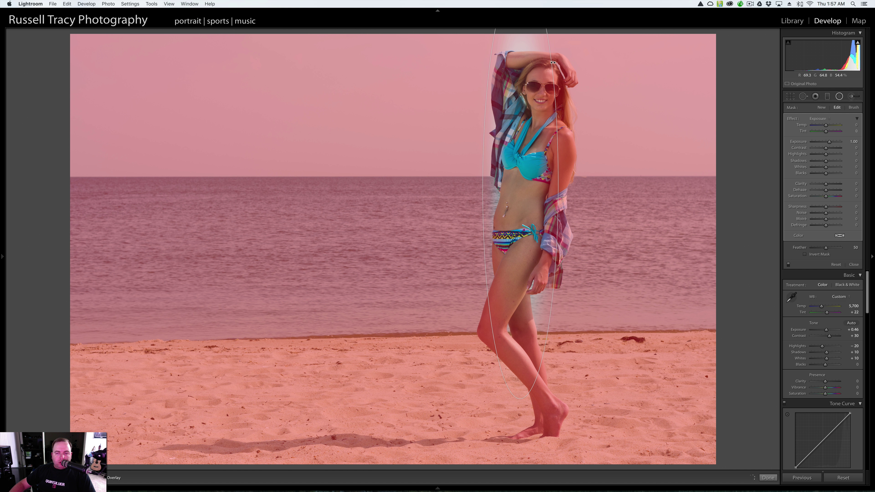
# Tilt, shift and shorten the radial filter's ellipse to follow the woman's body from above her head to her knees.
pyautogui.moveTo(552, 61); pyautogui.dragTo(567, 78)
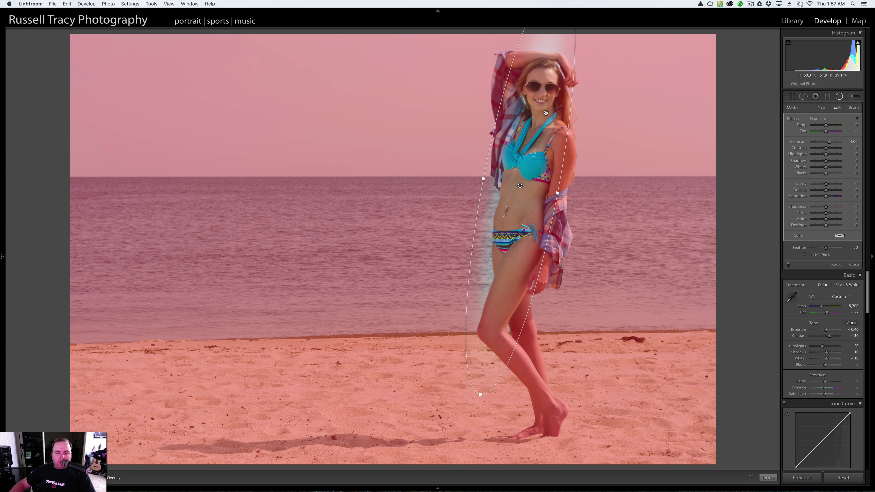
pyautogui.moveTo(546, 116); pyautogui.dragTo(551, 119)
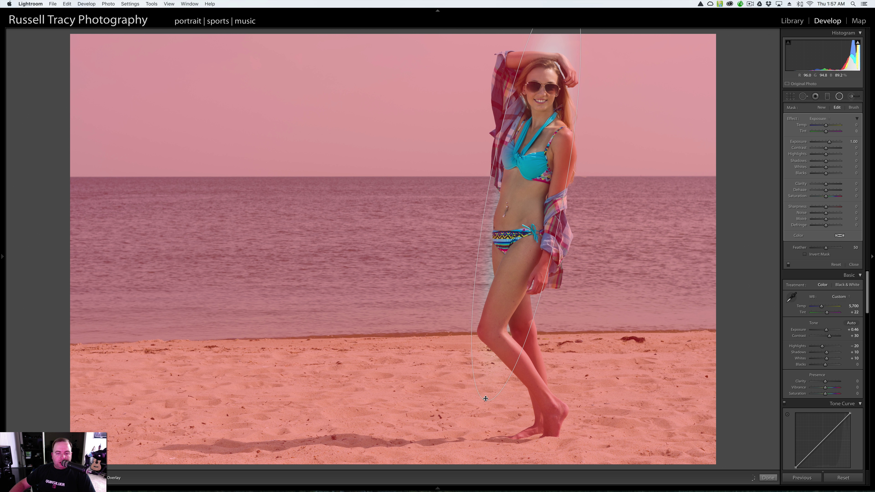
pyautogui.moveTo(486, 401); pyautogui.dragTo(512, 359)
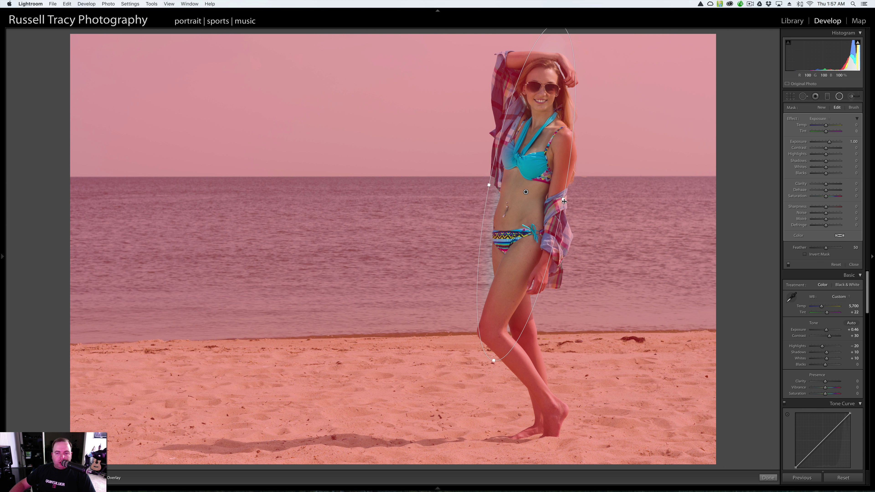
pyautogui.moveTo(565, 197); pyautogui.dragTo(567, 198)
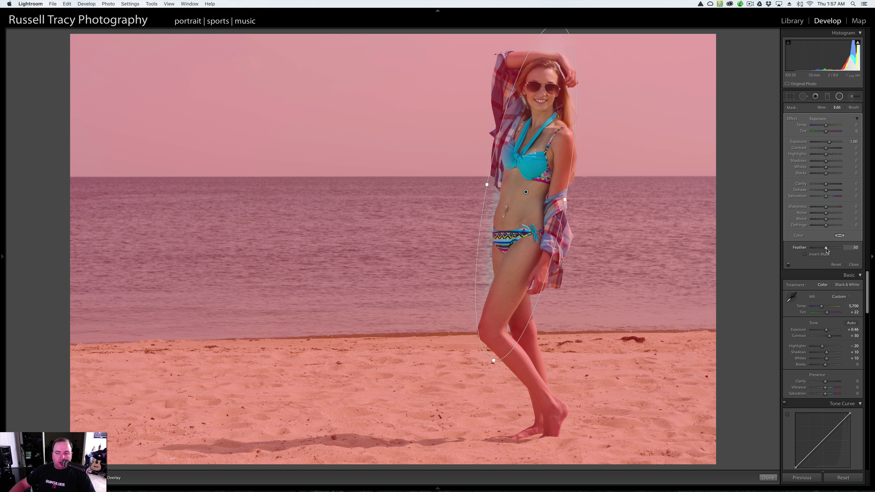
# Try the radial filter's feather at 100 and about 21, and settle on 45.
pyautogui.moveTo(827, 251); pyautogui.dragTo(841, 252)
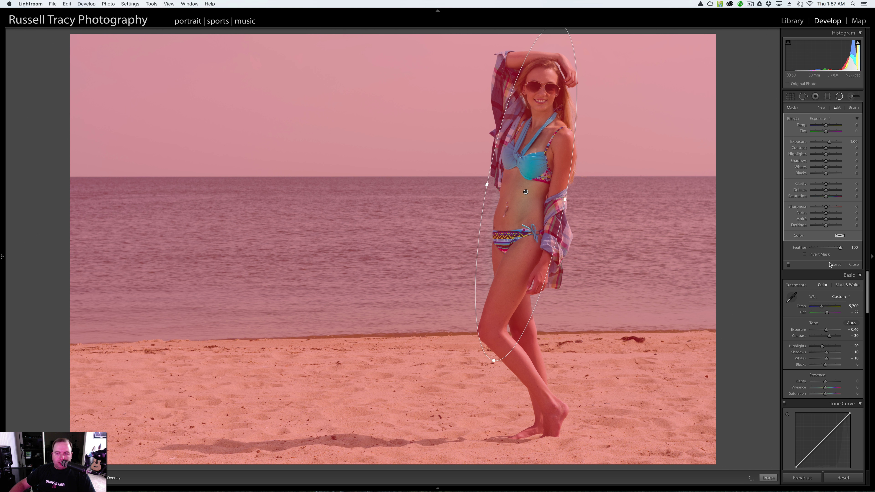
pyautogui.click(822, 248)
pyautogui.moveTo(822, 249); pyautogui.dragTo(810, 248)
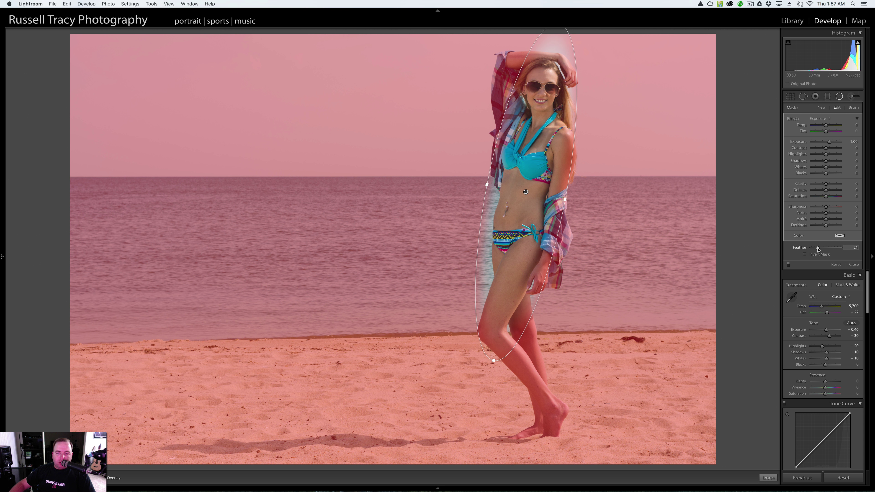
pyautogui.click(824, 248)
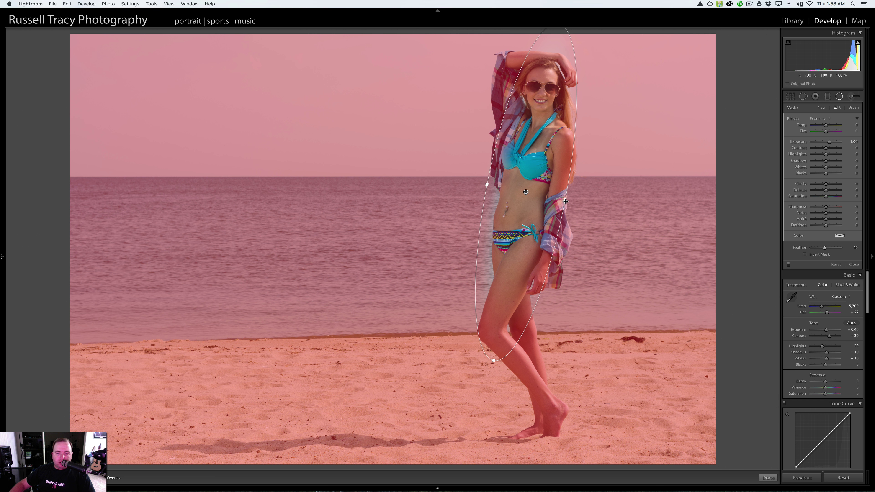
# Widen the radial filter's ellipse on both sides of the woman and nudge its centre over her torso.
pyautogui.moveTo(565, 200); pyautogui.dragTo(539, 220)
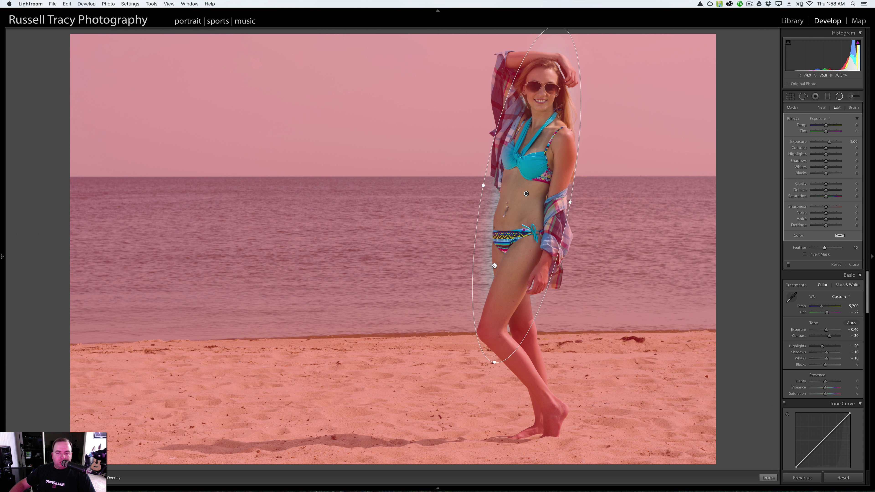
pyautogui.moveTo(521, 228); pyautogui.dragTo(522, 228)
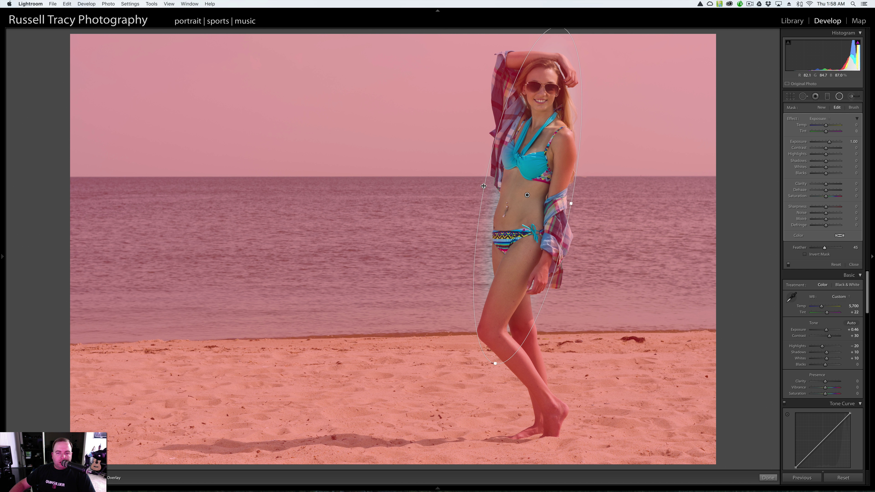
pyautogui.moveTo(484, 186); pyautogui.dragTo(474, 184)
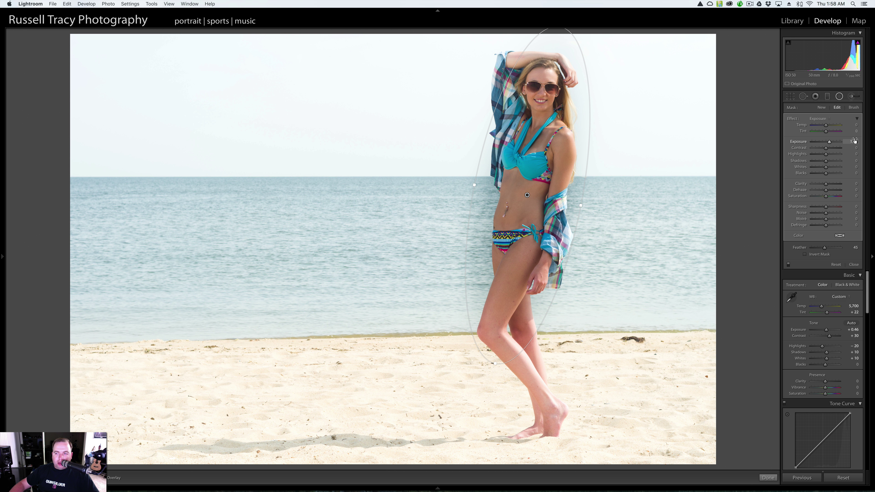
# Test the radial filter's exposure at values from 0 down to -1.65 to judge the mask edge, and return it to 0.
pyautogui.click(854, 141)
pyautogui.write('0')
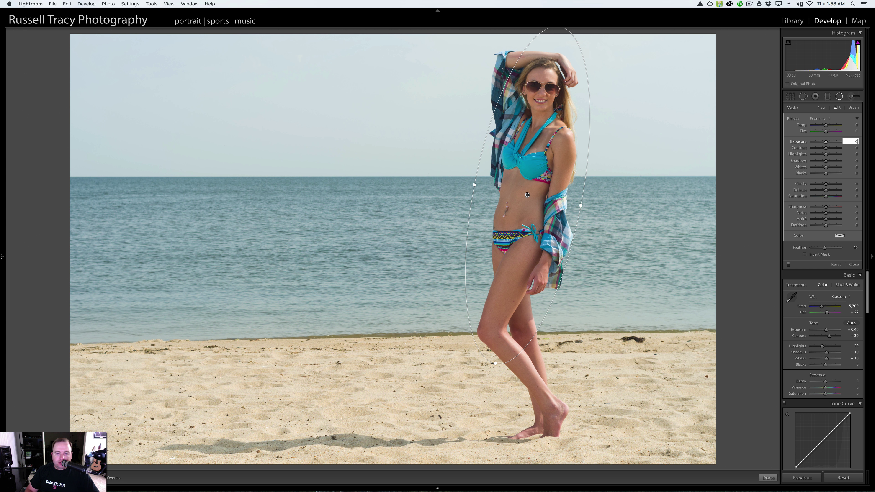
pyautogui.press('Down')
pyautogui.press('Down')
pyautogui.press('Down')
pyautogui.press('Down')
pyautogui.press('Down')
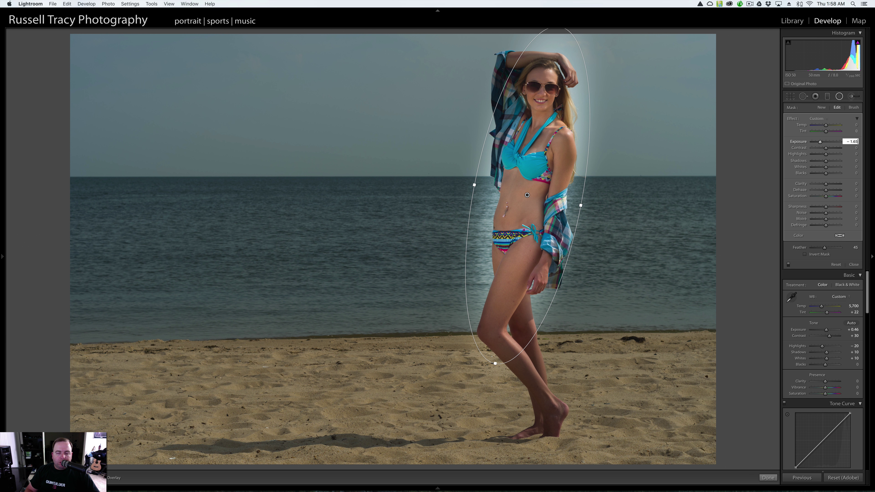
pyautogui.press('Up')
pyautogui.press('Up')
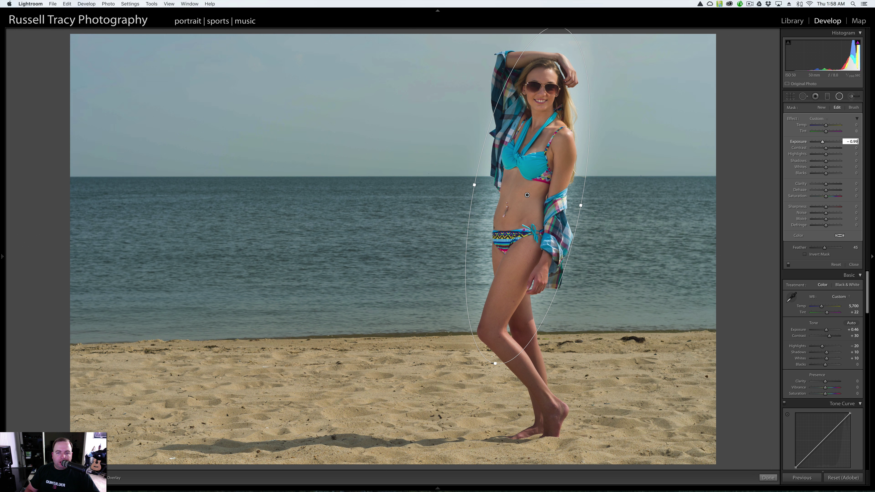
pyautogui.press('Up')
pyautogui.press('Down')
pyautogui.press('Down')
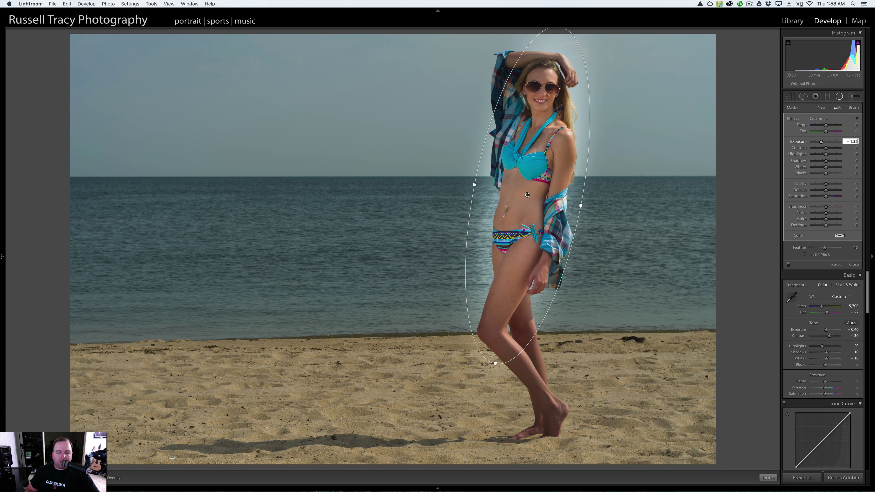
pyautogui.press('Up')
pyautogui.press('Up')
pyautogui.press('Up')
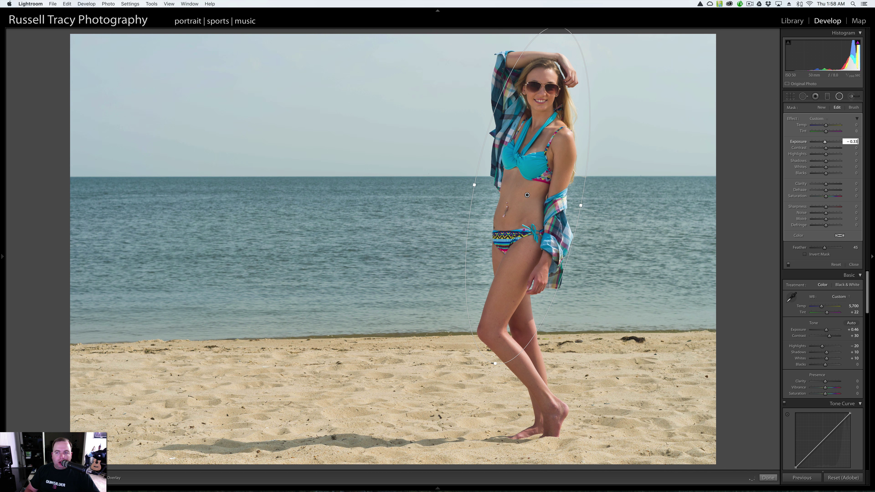
pyautogui.press('Up')
# Show the mask overlay, narrow the radial filter's ellipse around the woman, and shift it slightly to match her pose.
pyautogui.press('o')
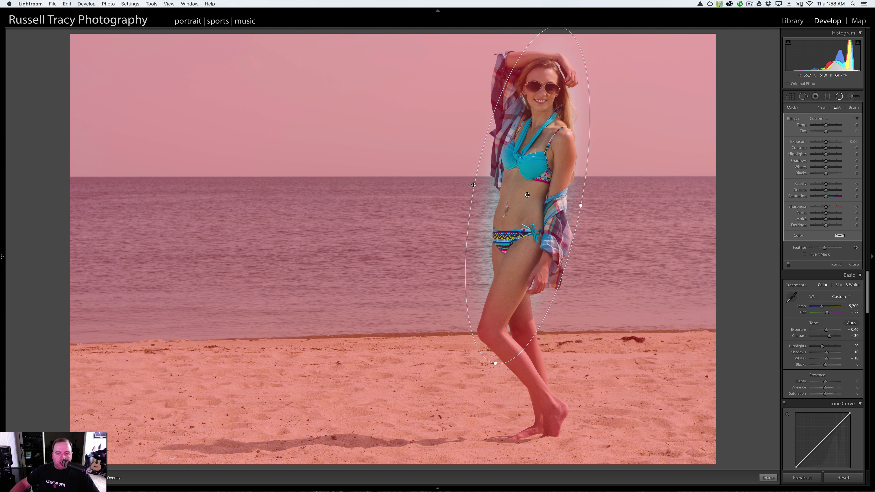
pyautogui.moveTo(473, 185); pyautogui.dragTo(480, 185)
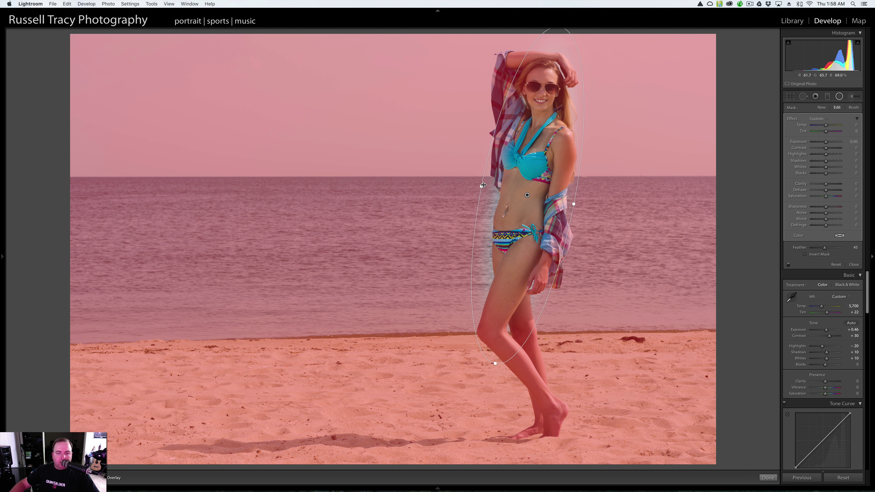
pyautogui.moveTo(483, 185); pyautogui.dragTo(484, 186)
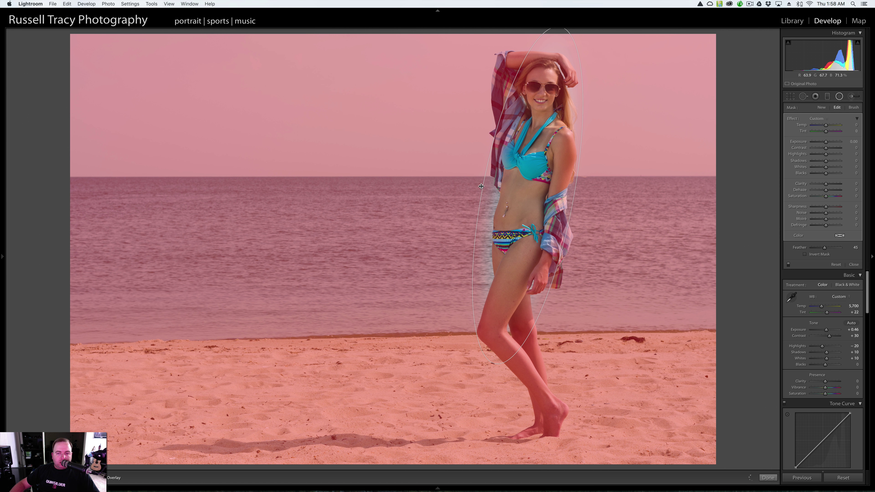
pyautogui.moveTo(522, 197); pyautogui.dragTo(519, 210)
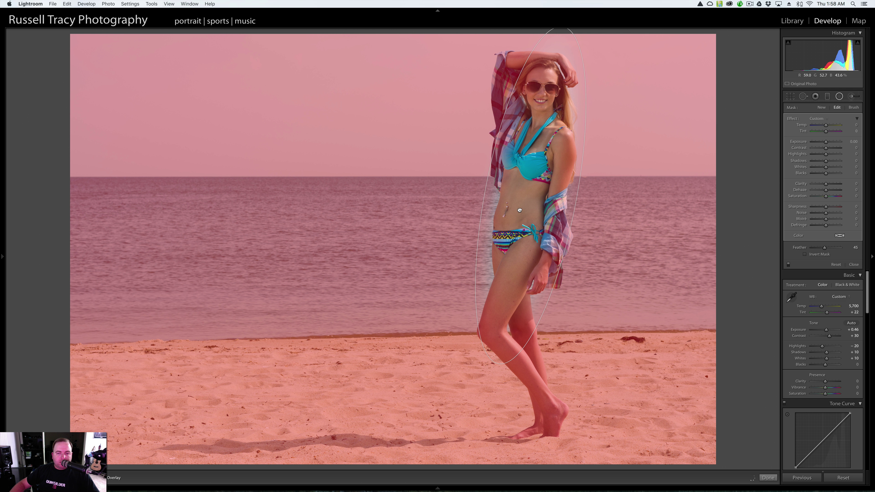
pyautogui.press('o')
pyautogui.press('o')
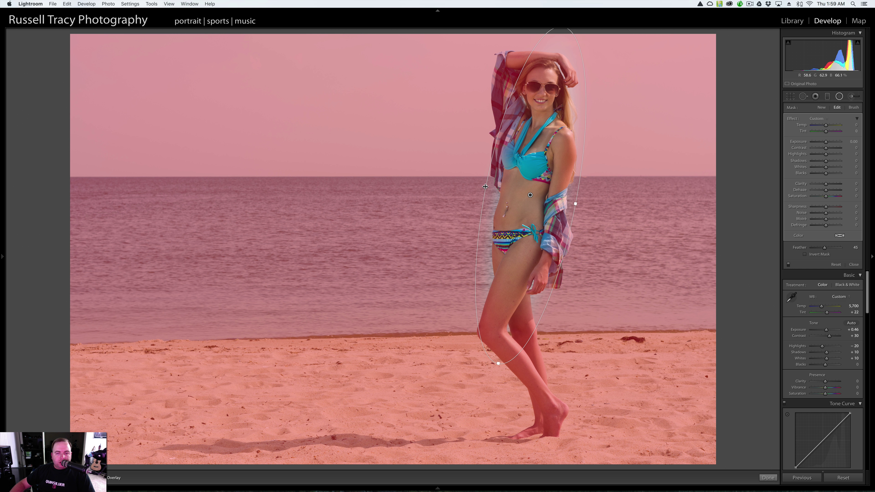
# Narrow the radial filter's ellipse a little more, extend its lower end just below the knees, and hide the mask overlay.
pyautogui.moveTo(486, 186); pyautogui.dragTo(486, 187)
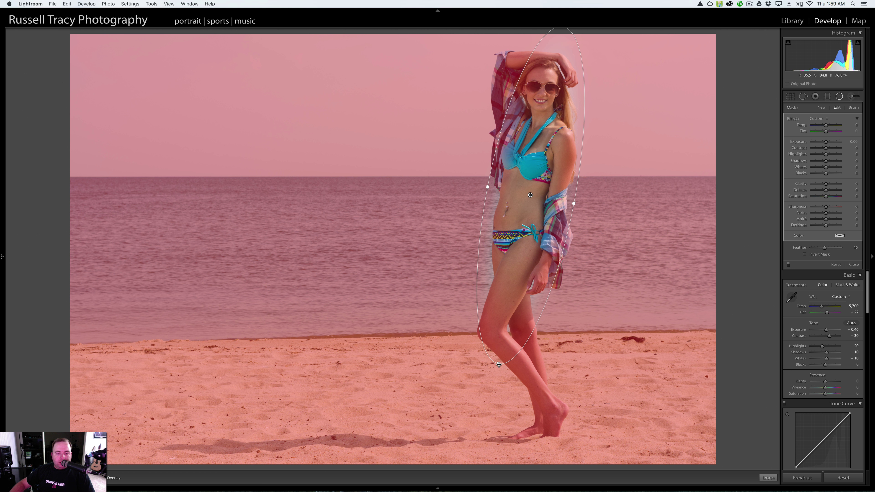
pyautogui.moveTo(499, 364); pyautogui.dragTo(487, 379)
pyautogui.moveTo(496, 378); pyautogui.dragTo(498, 368)
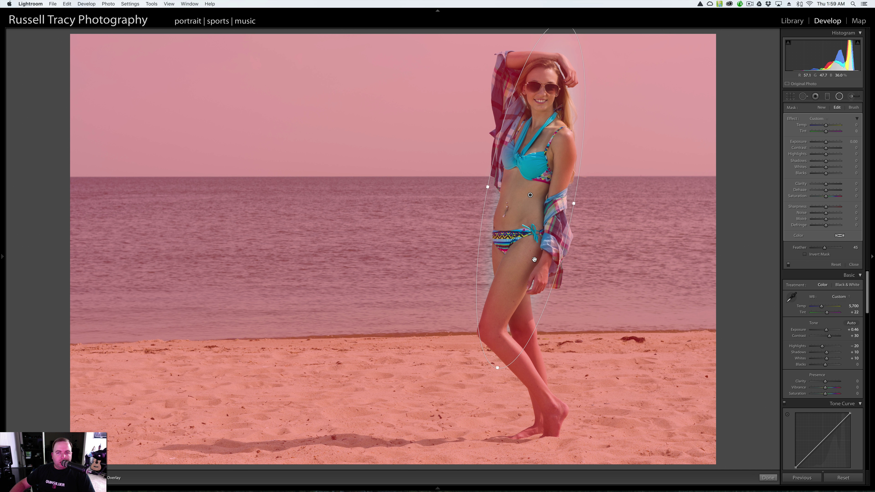
pyautogui.press('o')
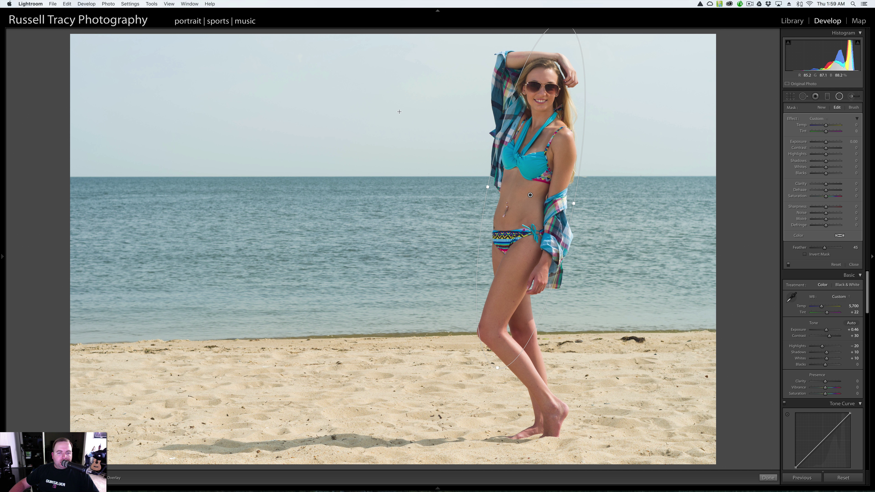
# Set the radial filter's contrast to 20, try its highlights at -20, and lower the highlights to -50.
pyautogui.click(854, 141)
pyautogui.press('Tab')
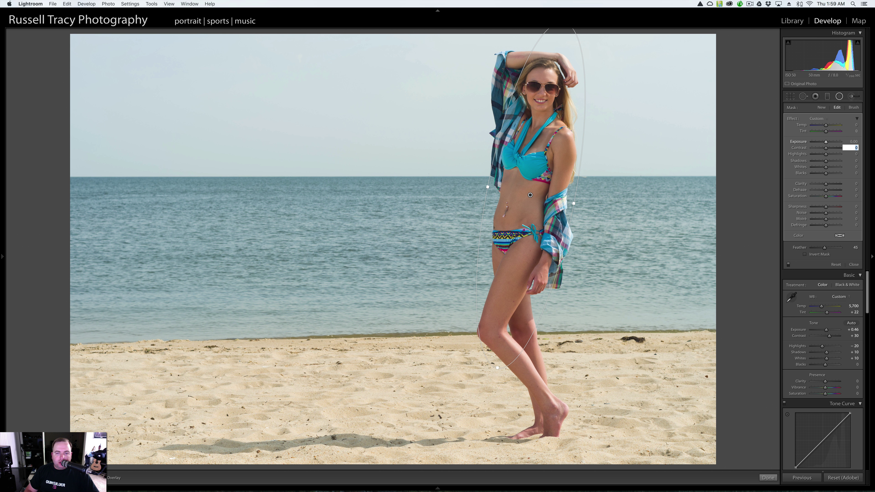
pyautogui.write('20')
pyautogui.press('Tab')
pyautogui.write('-20')
pyautogui.press('Return')
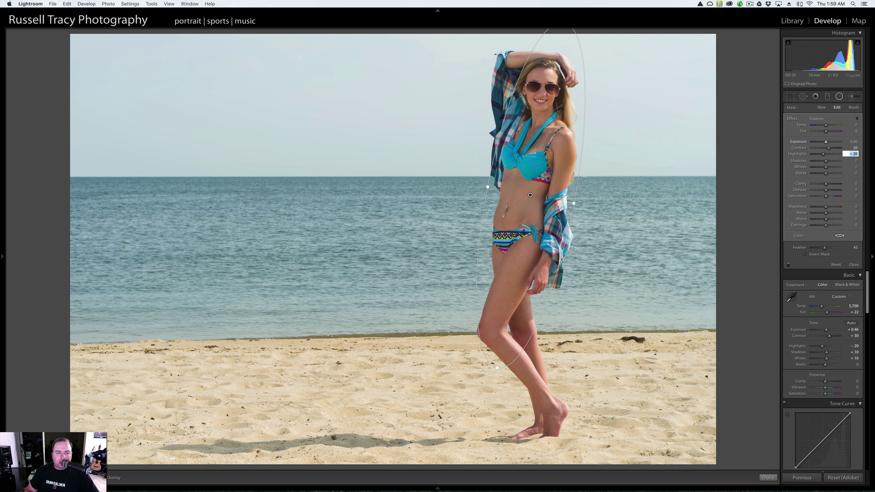
pyautogui.write('-50')
pyautogui.press('Tab')
# Set the radial filter's exposure to -0.33, try -0.66, and go back to -0.33.
pyautogui.hotkey('shift', 'Tab')
pyautogui.hotkey('shift', 'Tab')
pyautogui.hotkey('shift', 'Tab')
pyautogui.write('-0.33')
pyautogui.press('Return')
pyautogui.press('Down')
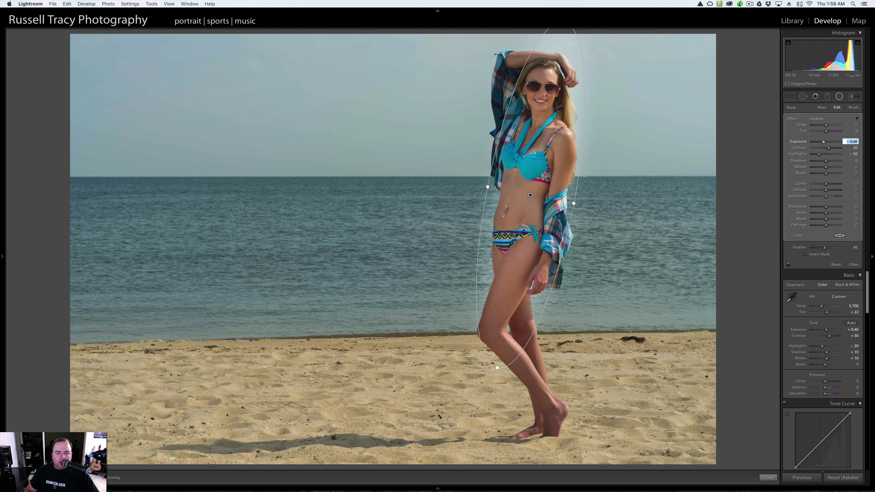
pyautogui.press('Up')
# Raise the radial filter's dehaze to 30.
pyautogui.press('Tab')
pyautogui.press('Tab')
pyautogui.press('Tab')
pyautogui.press('Tab')
pyautogui.press('Tab')
pyautogui.press('Tab')
pyautogui.press('Tab')
pyautogui.hotkey('shift', 'Up')
pyautogui.hotkey('shift', 'Up')
pyautogui.hotkey('shift', 'Up')
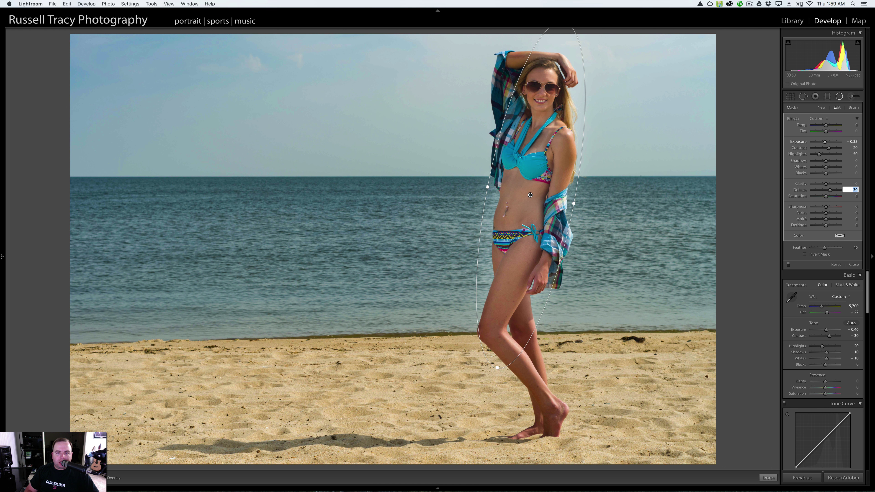
# Try the radial filter's dehaze at 50, 100 and 40, and settle on 20.
pyautogui.hotkey('shift', 'Up')
pyautogui.hotkey('shift', 'Up')
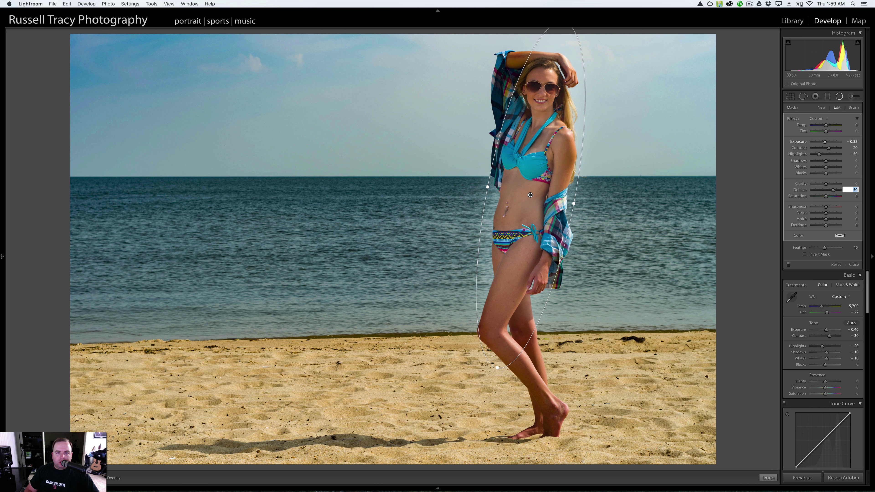
pyautogui.hotkey('shift', 'Up')
pyautogui.hotkey('shift', 'Up')
pyautogui.hotkey('shift', 'Up')
pyautogui.hotkey('shift', 'Up')
pyautogui.hotkey('shift', 'Up')
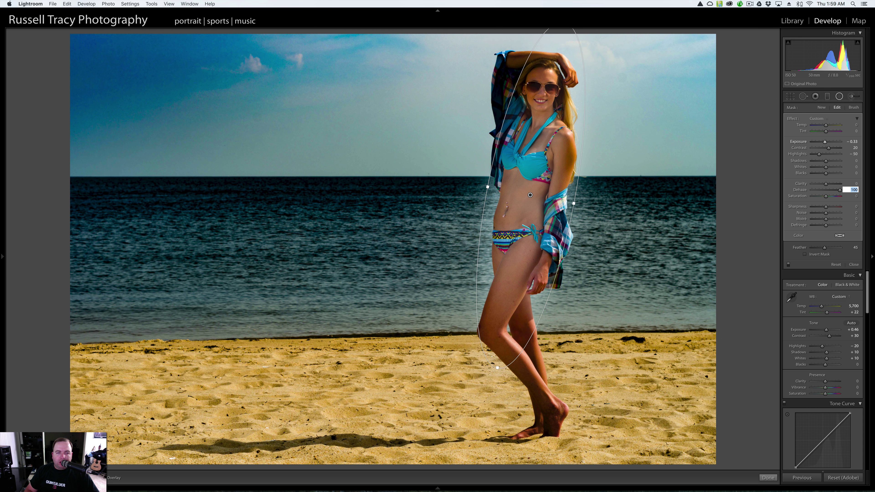
pyautogui.hotkey('shift', 'Down')
pyautogui.hotkey('shift', 'Down')
pyautogui.hotkey('shift', 'Down')
pyautogui.hotkey('shift', 'Down')
pyautogui.hotkey('shift', 'Down')
pyautogui.hotkey('shift', 'Down')
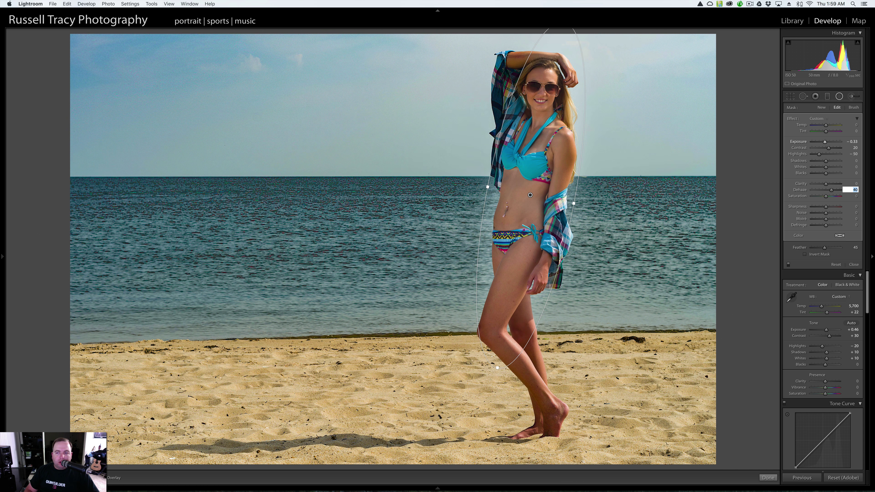
pyautogui.hotkey('shift', 'Down')
pyautogui.hotkey('shift', 'Down')
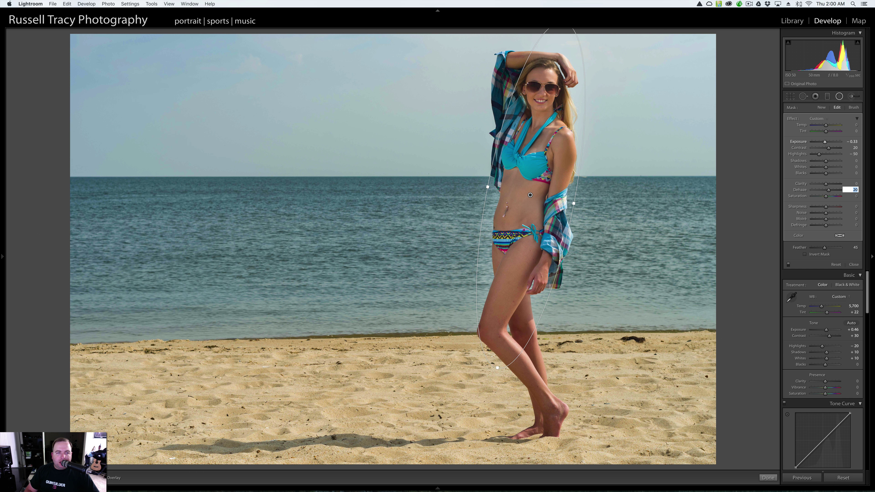
pyautogui.hotkey('shift', 'Up')
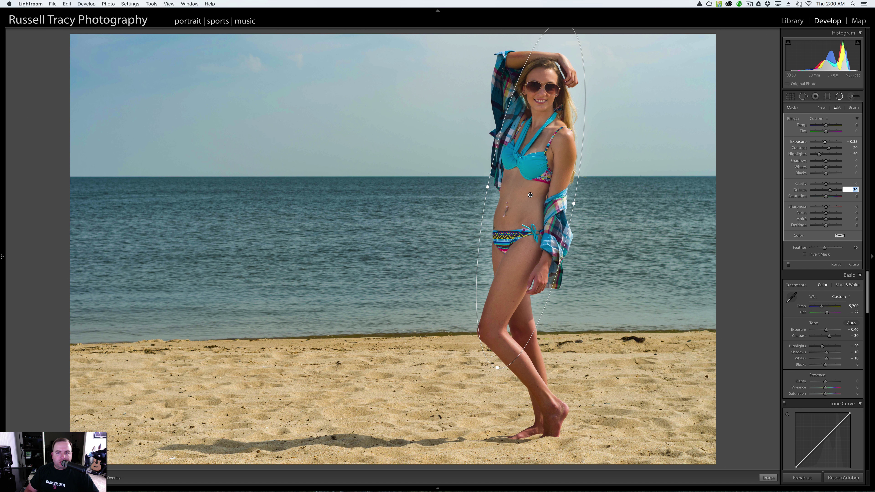
pyautogui.hotkey('shift', 'Down')
# Lower the radial filter's whites to -20.
pyautogui.hotkey('shift', 'Tab')
pyautogui.hotkey('shift', 'Tab')
pyautogui.hotkey('shift', 'Tab')
pyautogui.hotkey('shift', 'Tab')
pyautogui.press('Tab')
pyautogui.hotkey('shift', 'Down')
pyautogui.hotkey('shift', 'Down')
pyautogui.hotkey('shift', 'Down')
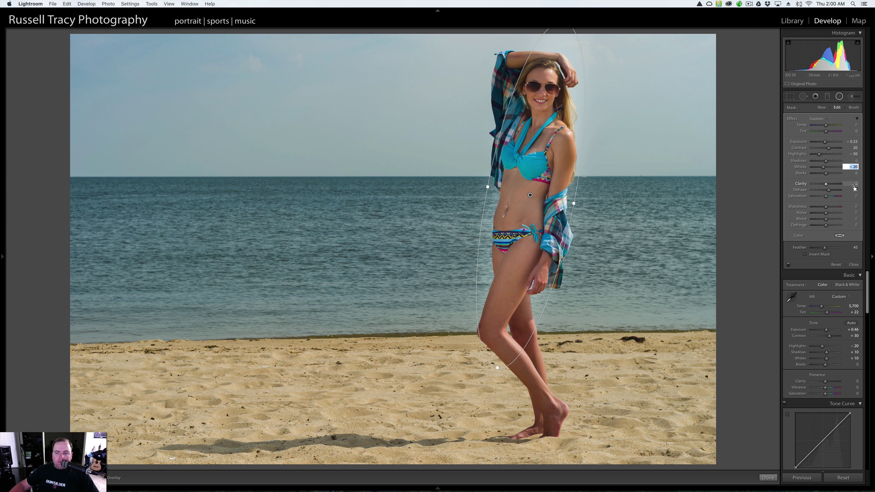
# Set the radial filter's saturation to 10.
pyautogui.press('Tab')
pyautogui.press('Tab')
pyautogui.press('Tab')
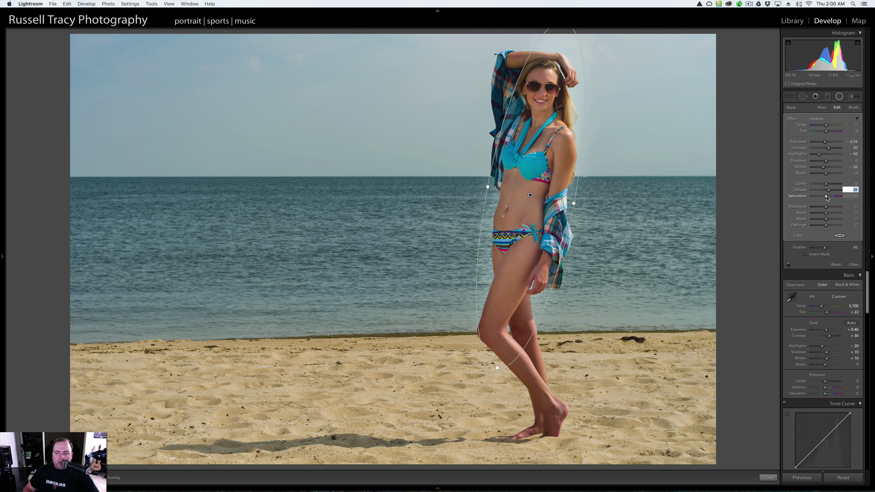
pyautogui.press('Tab')
pyautogui.write('10')
pyautogui.press('Return')
# Cool the radial filter's temperature to -10.
pyautogui.hotkey('shift', 'Tab')
pyautogui.hotkey('shift', 'Tab')
pyautogui.hotkey('shift', 'Tab')
pyautogui.hotkey('shift', 'Tab')
pyautogui.hotkey('shift', 'Tab')
pyautogui.hotkey('shift', 'Tab')
pyautogui.hotkey('shift', 'Tab')
pyautogui.hotkey('shift', 'Tab')
pyautogui.hotkey('shift', 'Tab')
pyautogui.hotkey('shift', 'Tab')
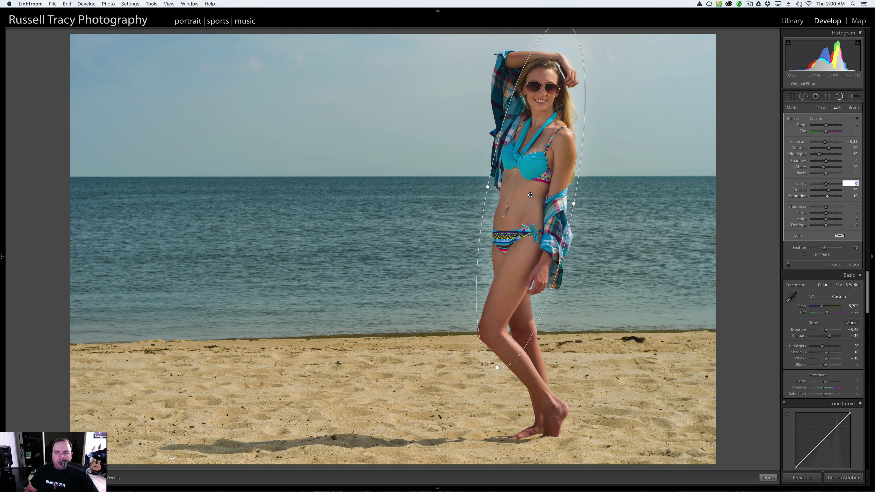
pyautogui.write('-10')
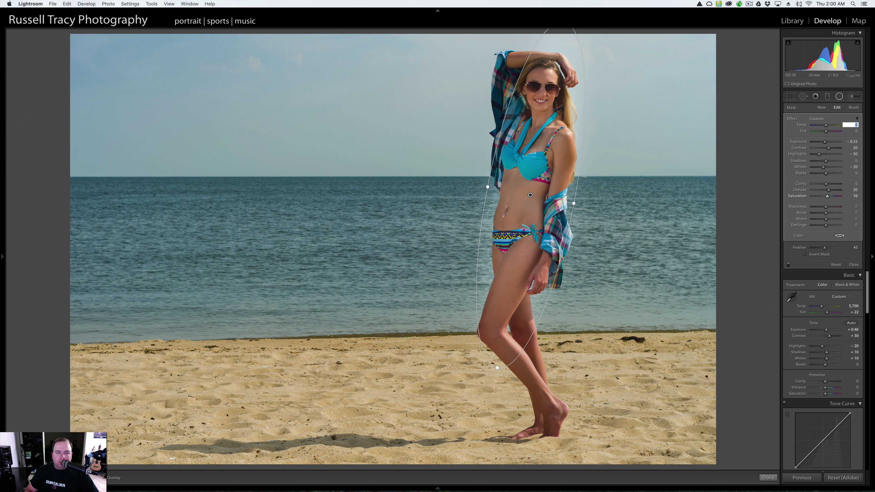
pyautogui.press('Return')
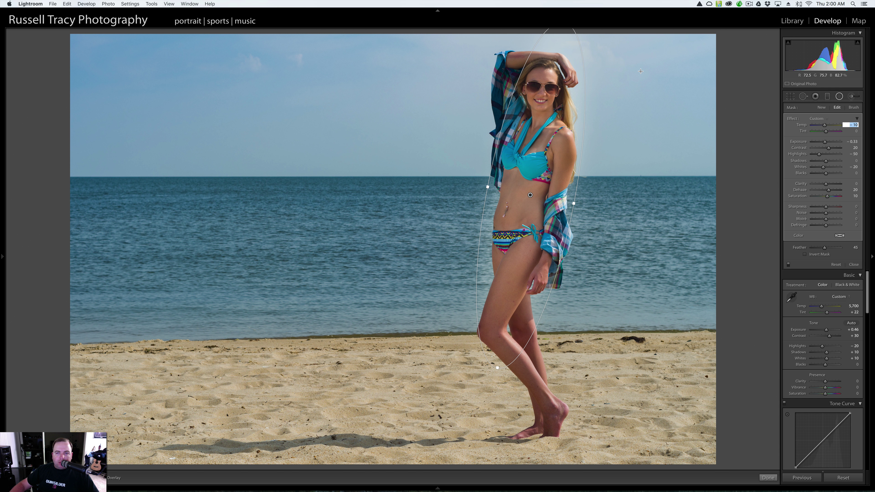
# Pull the radial filter's lower end up slightly toward the woman's knees and widen the ellipse a little.
pyautogui.click(497, 368)
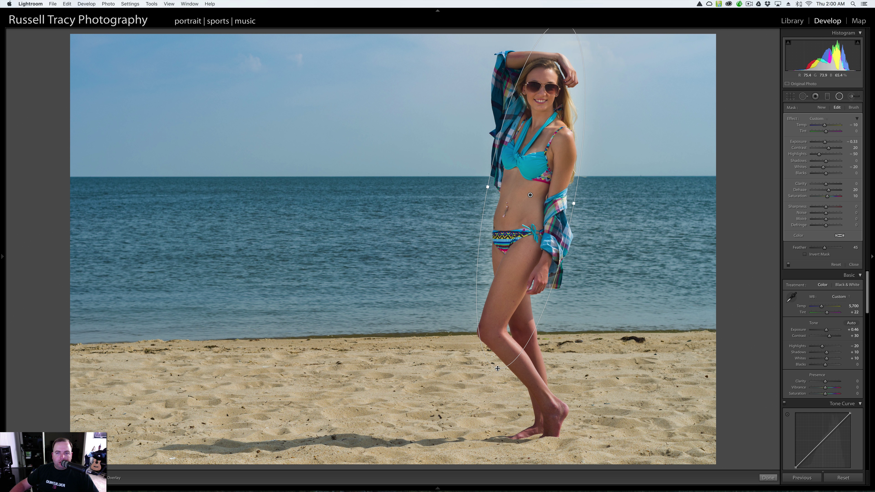
pyautogui.moveTo(498, 367)
pyautogui.mouseDown()
pyautogui.moveTo(515, 360)
pyautogui.moveTo(499, 358)
pyautogui.mouseUp()
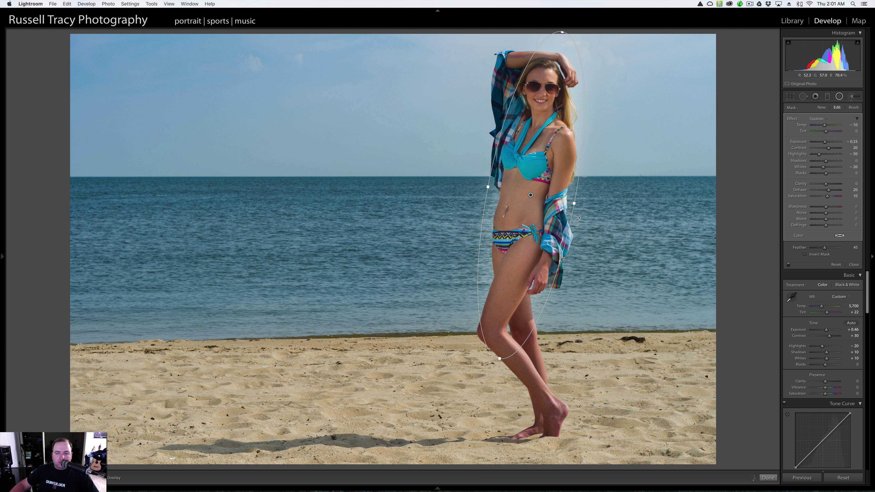
pyautogui.moveTo(576, 203); pyautogui.dragTo(578, 203)
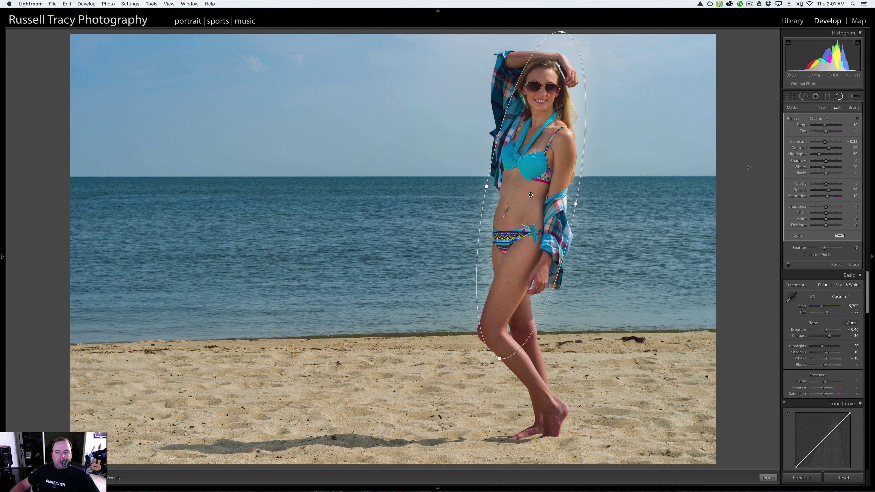
pyautogui.moveTo(781, 187); pyautogui.dragTo(780, 187)
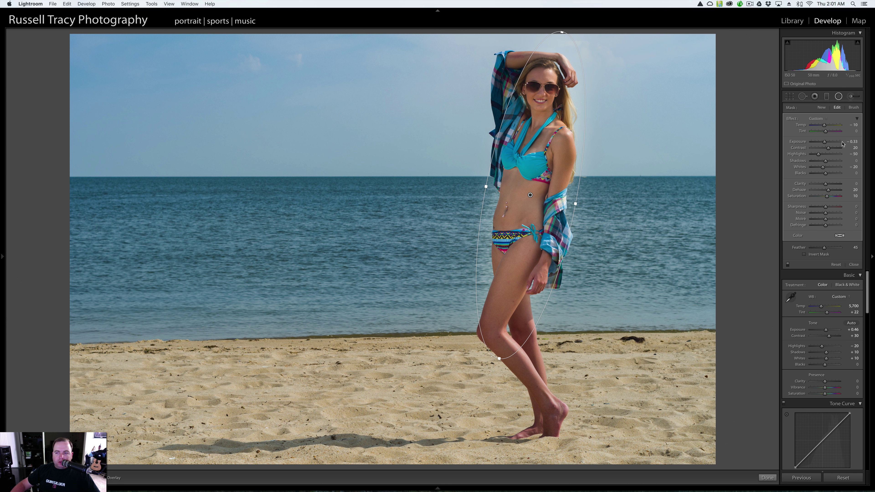
# Raise the radial filter's shadows, trying 70 and settling on 60.
pyautogui.click(855, 161)
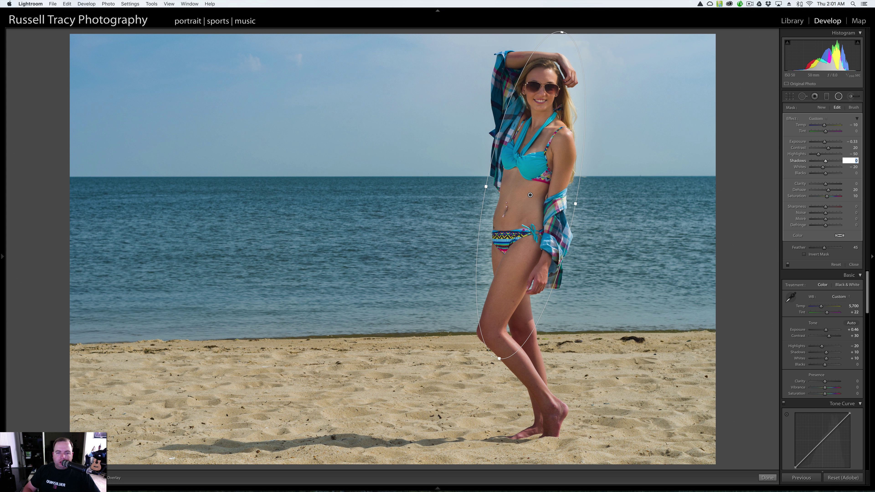
pyautogui.write('30')
pyautogui.press('Return')
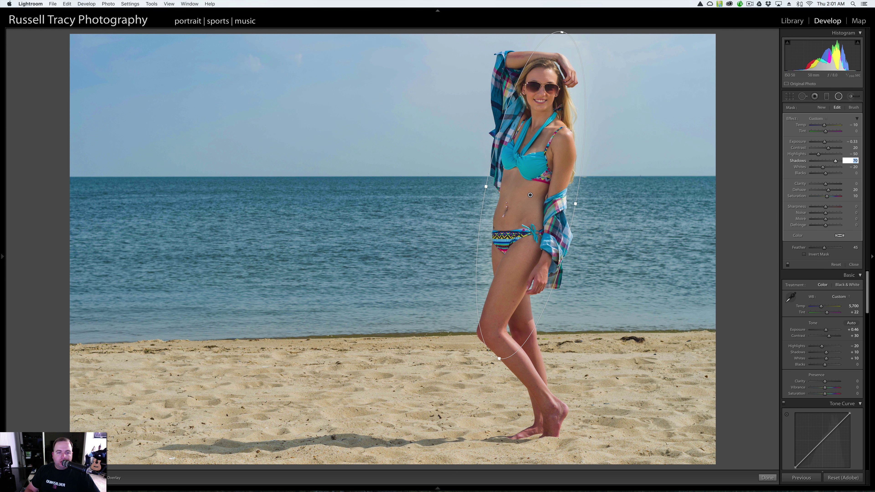
pyautogui.press('shift')
# Set the radial filter's temperature to -15.
pyautogui.hotkey('shift', 'Tab')
pyautogui.hotkey('shift', 'Tab')
pyautogui.hotkey('shift', 'Tab')
pyautogui.hotkey('shift', 'Tab')
pyautogui.hotkey('shift', 'Tab')
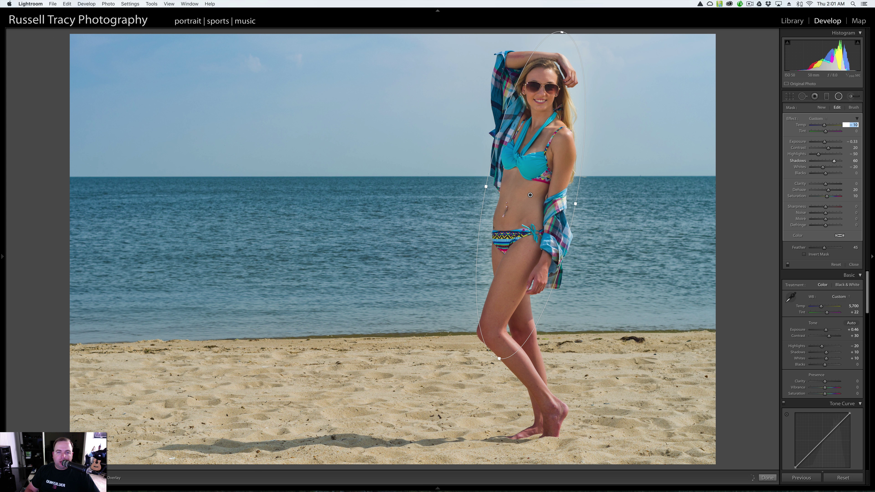
pyautogui.write('-15')
pyautogui.press('Return')
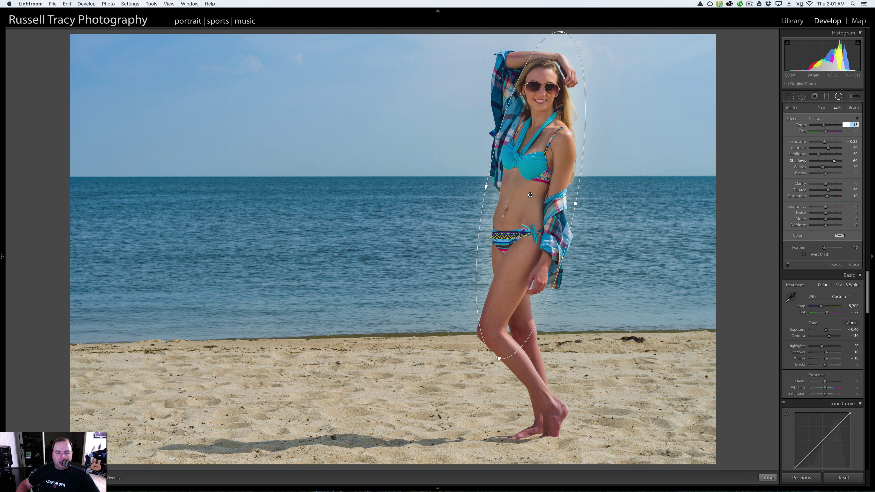
# Deselect and close the radial filter, and start a new Adjustment Brush mask with Auto Mask on.
pyautogui.click(754, 210)
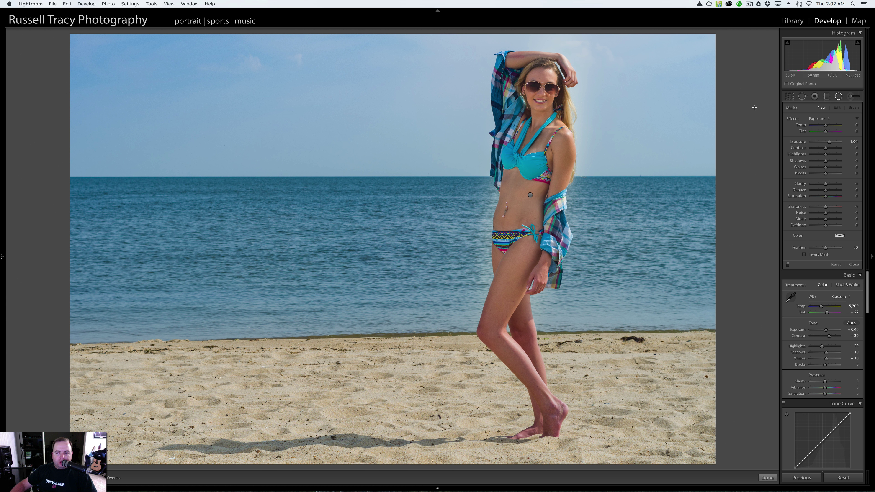
pyautogui.click(826, 98)
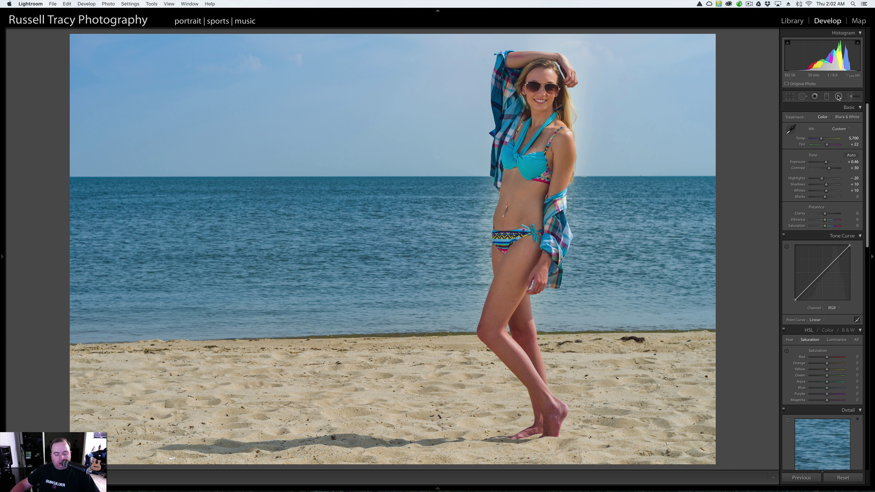
pyautogui.press('shift')
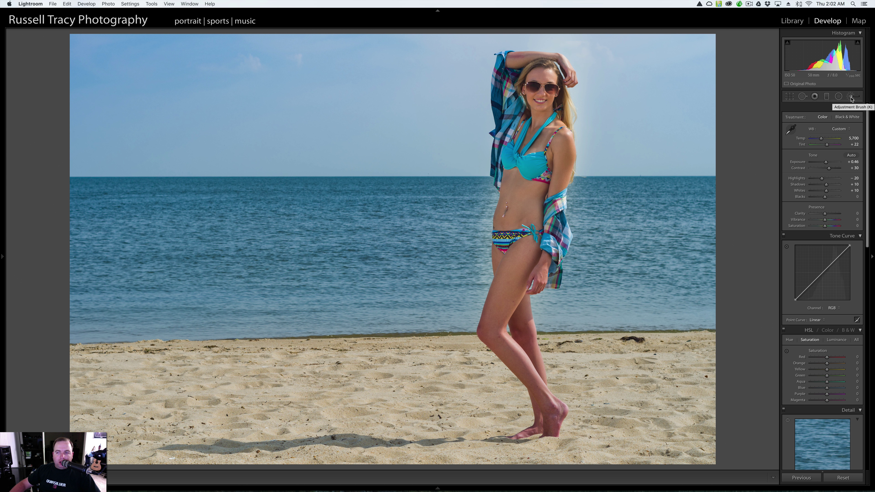
pyautogui.click(851, 96)
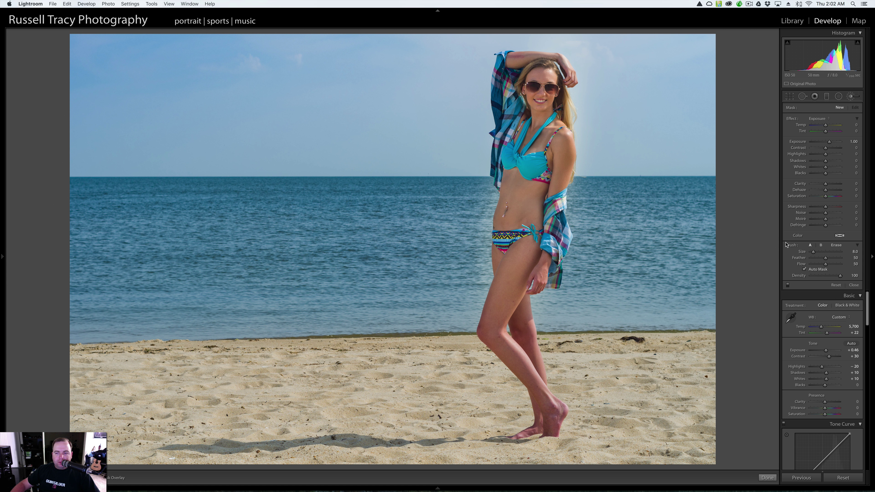
pyautogui.click(804, 269)
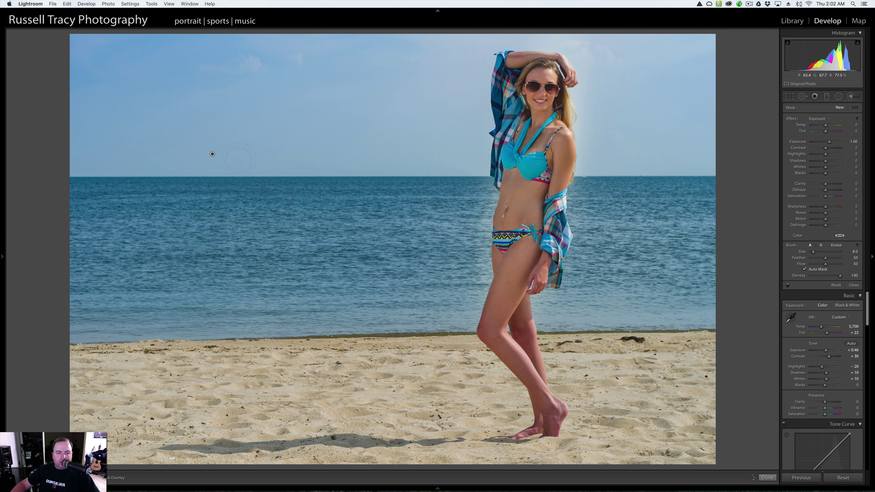
# Paint a size 8 brush mask over the sky along the horizon, from the photo's left edge to the woman, with the mask overlay shown.
pyautogui.moveTo(239, 160); pyautogui.dragTo(246, 158)
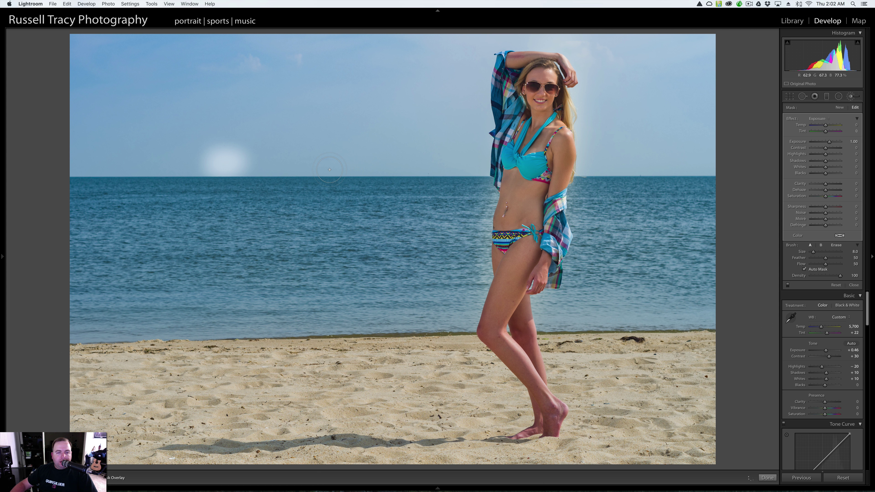
pyautogui.press('o')
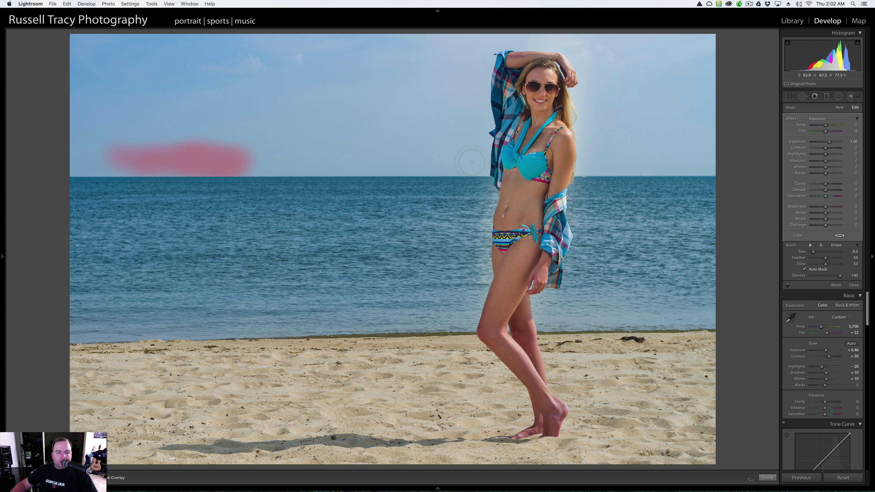
pyautogui.moveTo(212, 154); pyautogui.dragTo(181, 184)
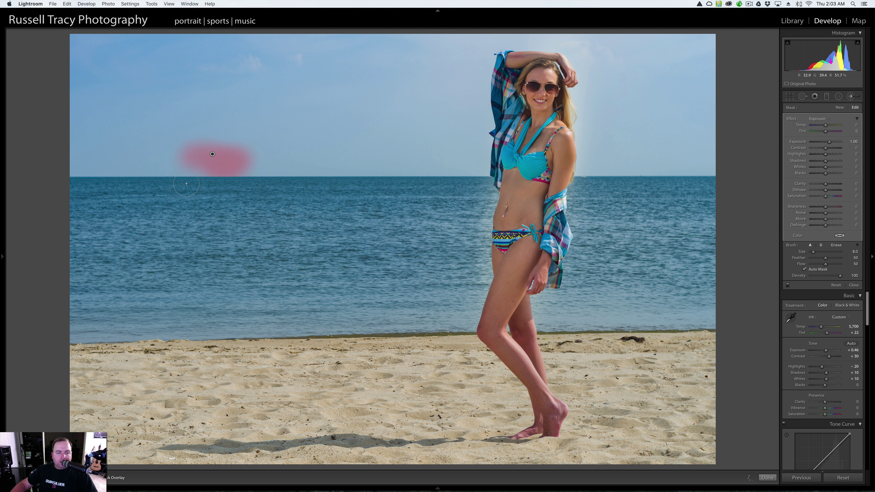
pyautogui.moveTo(186, 167)
pyautogui.mouseDown()
pyautogui.moveTo(257, 165)
pyautogui.moveTo(211, 165)
pyautogui.moveTo(216, 184)
pyautogui.moveTo(325, 181)
pyautogui.mouseUp()
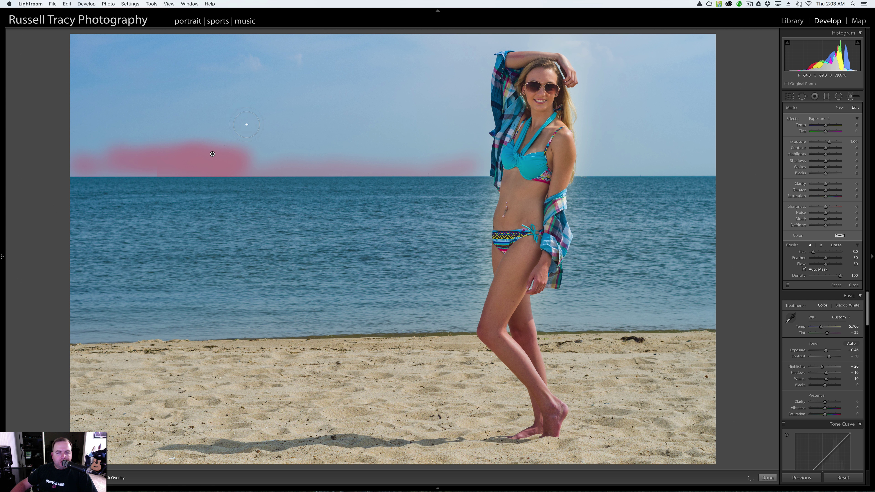
# Enlarge the brush to 25 and fill the rest of the sky left of the woman, undoing one stroke and repainting it.
pyautogui.scroll(3, 208, 124)
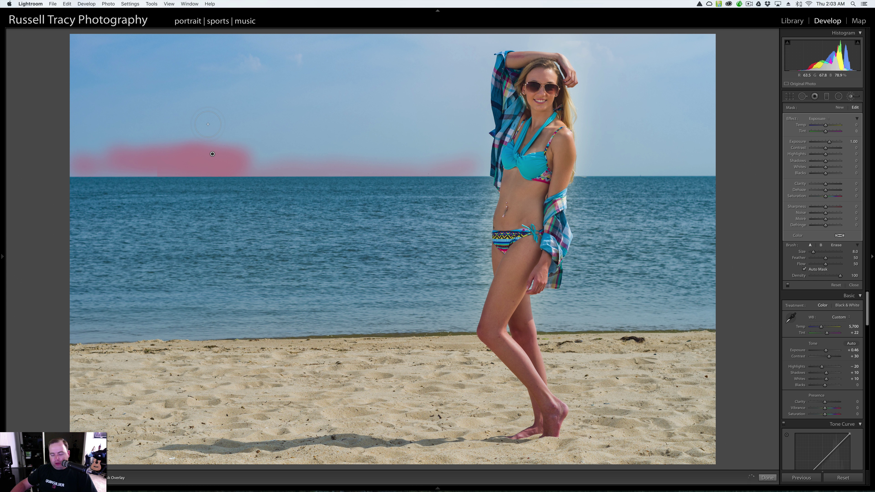
pyautogui.scroll(3, 239, 109)
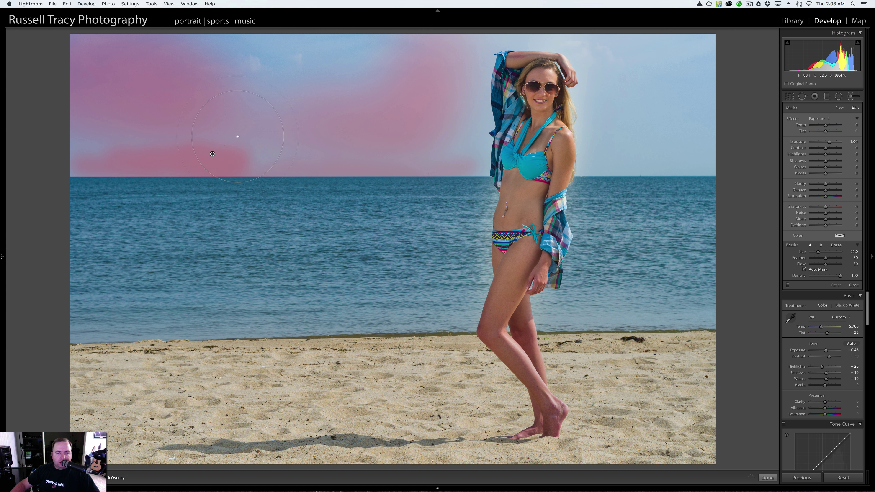
pyautogui.press('super+z')
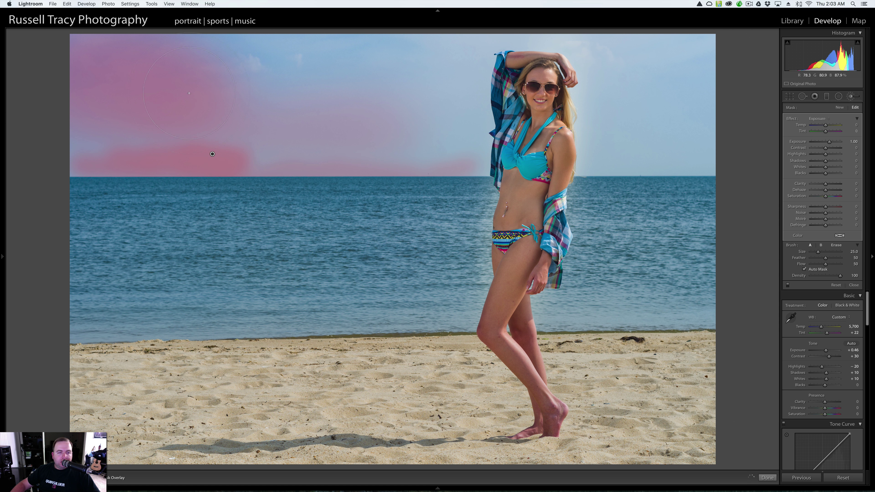
pyautogui.click(421, 103)
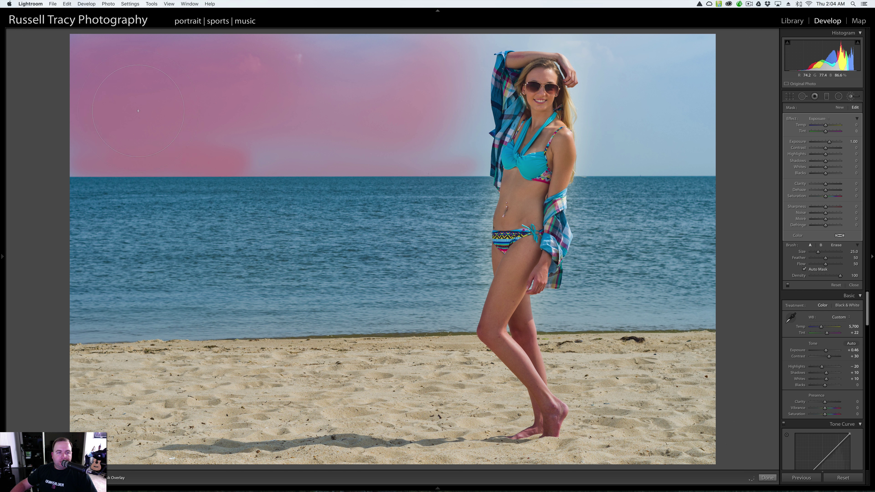
pyautogui.moveTo(145, 111); pyautogui.dragTo(100, 97)
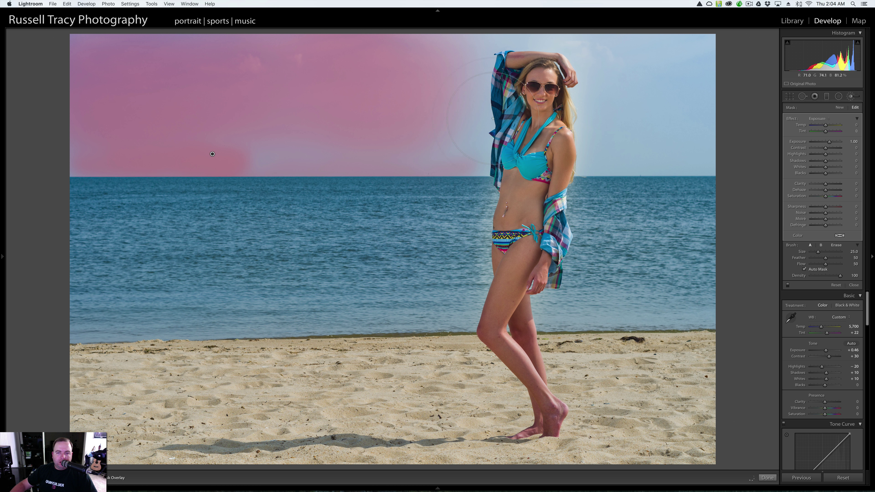
pyautogui.moveTo(276, 148); pyautogui.dragTo(345, 144)
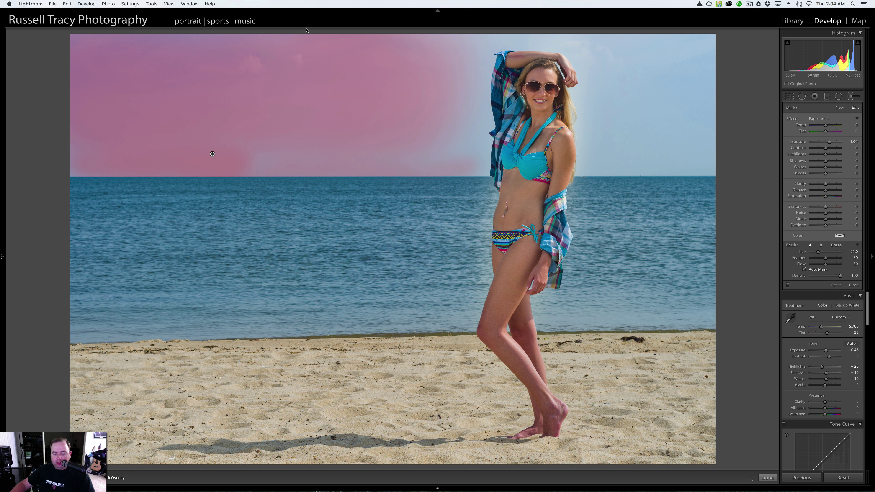
# Paint the remaining sky on both sides of the woman with a size 17 brush, and hide the mask overlay.
pyautogui.scroll(-4, 472, 44)
pyautogui.scroll(-3, 628, 101)
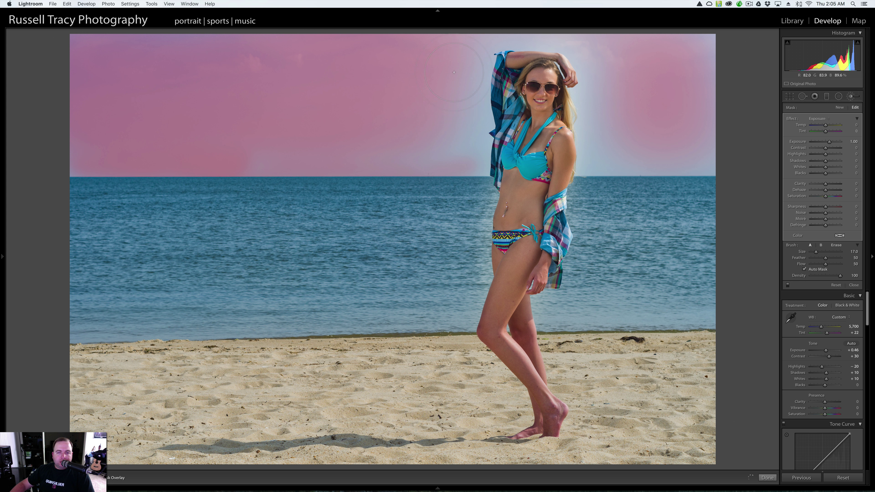
pyautogui.moveTo(454, 72); pyautogui.dragTo(459, 39)
pyautogui.moveTo(448, 134); pyautogui.dragTo(444, 152)
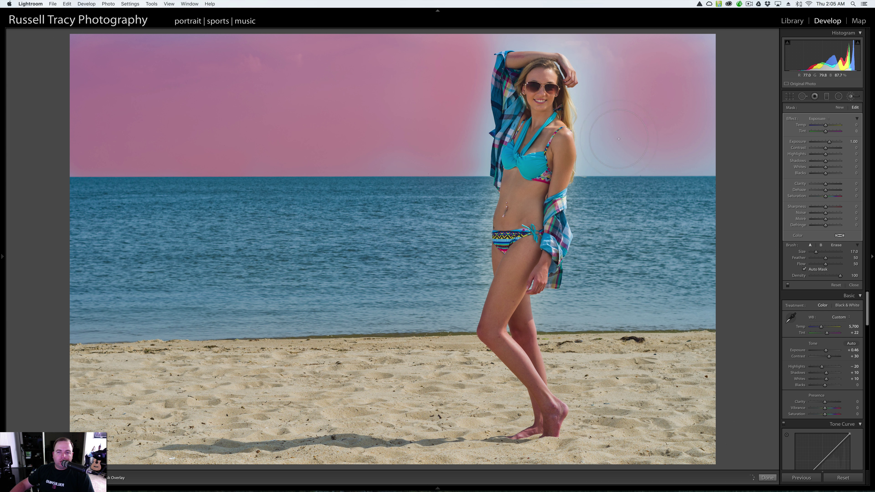
pyautogui.press('o')
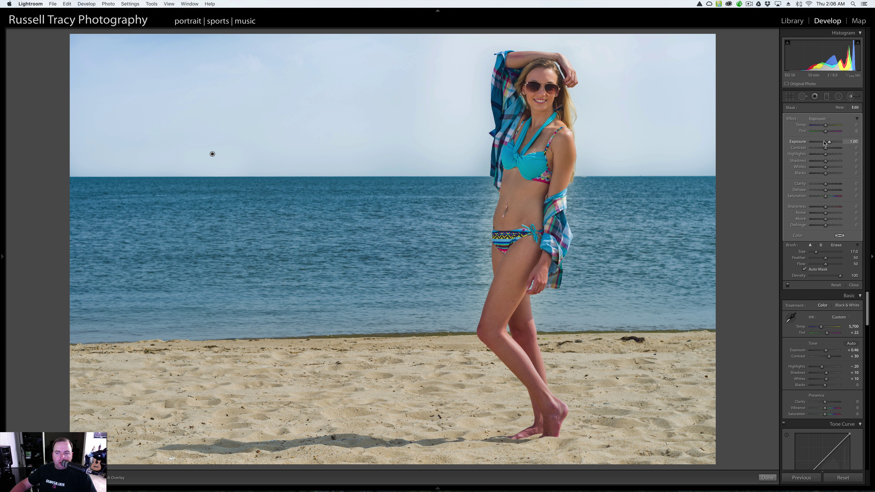
# Try cooling the sky mask's temperature in steps of 10 down to -100.
pyautogui.click(854, 125)
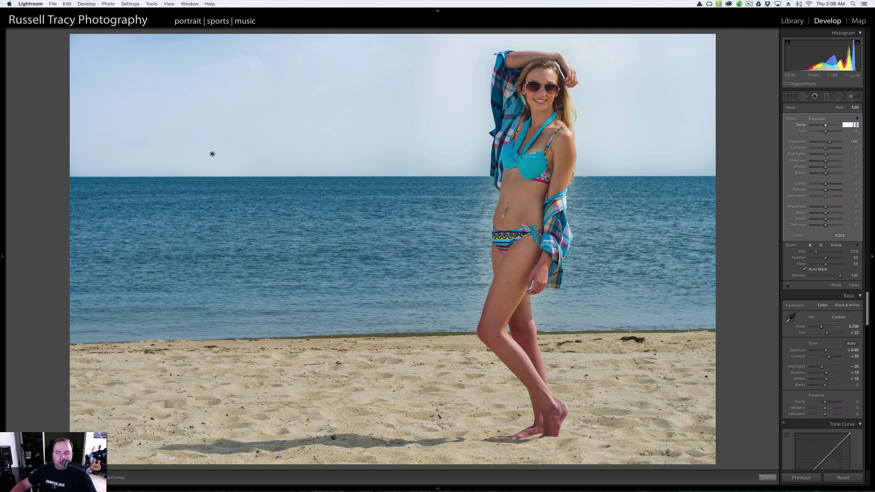
pyautogui.press('shift')
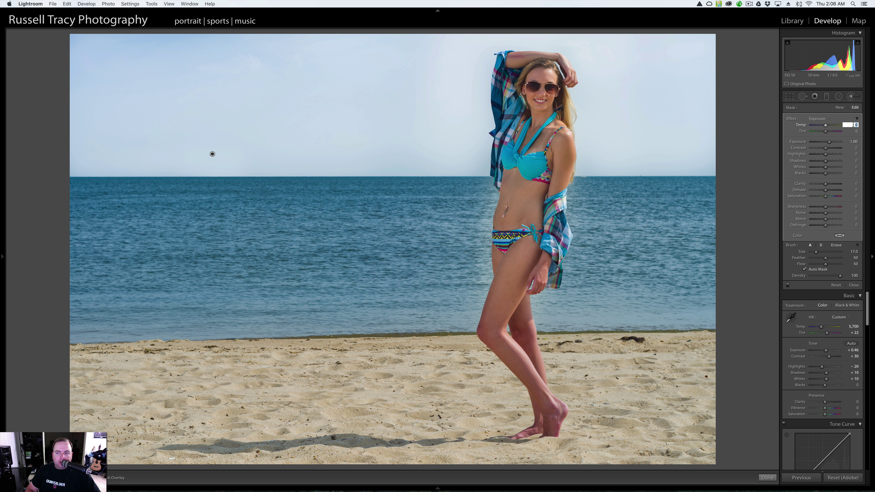
pyautogui.hotkey('shift', 'Down')
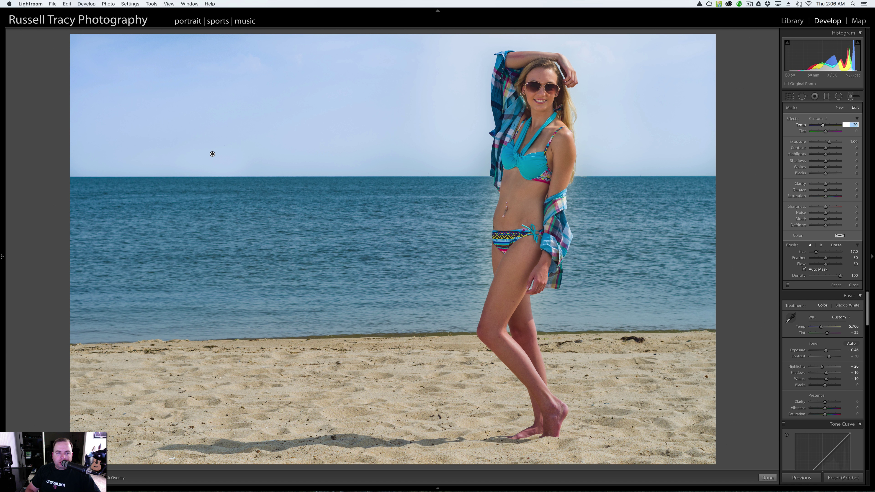
pyautogui.hotkey('shift', 'Down')
pyautogui.hotkey('shift', 'Down')
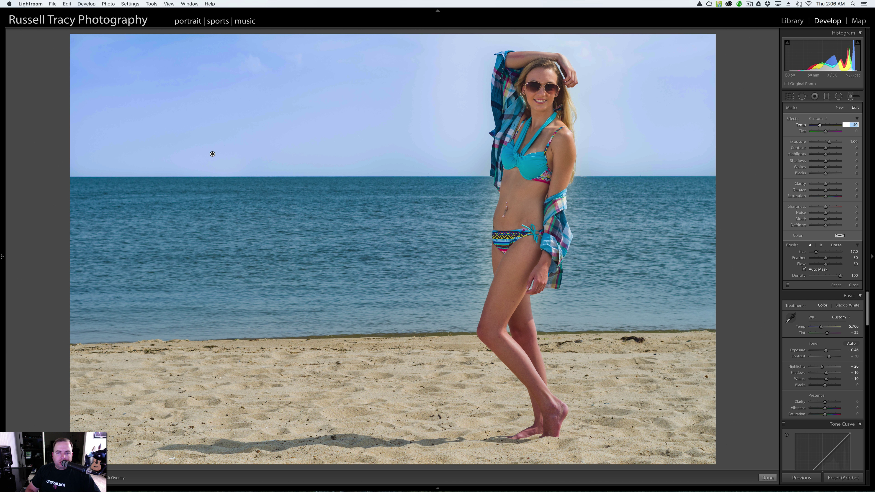
pyautogui.hotkey('shift', 'Down')
pyautogui.hotkey('shift', 'Down')
pyautogui.hotkey('shift', 'Down')
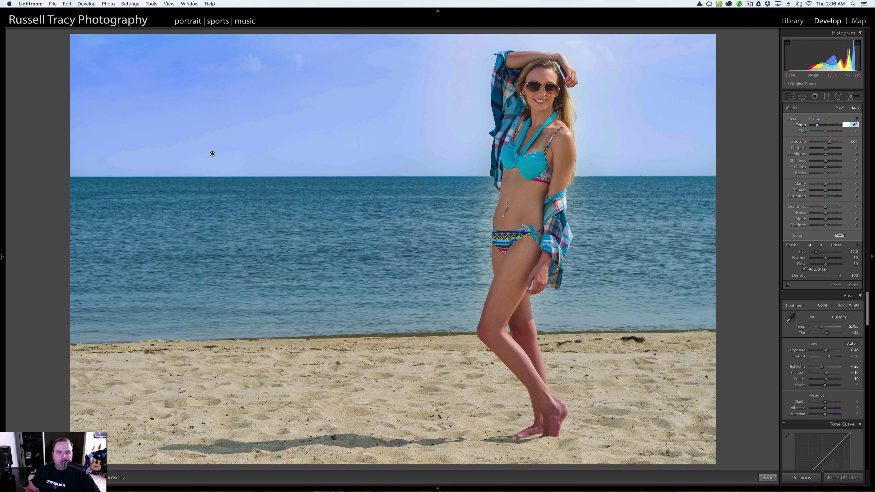
pyautogui.hotkey('shift', 'Down')
pyautogui.hotkey('shift', 'Down')
pyautogui.hotkey('shift', 'Up')
pyautogui.hotkey('shift', 'Up')
pyautogui.hotkey('shift', 'Up')
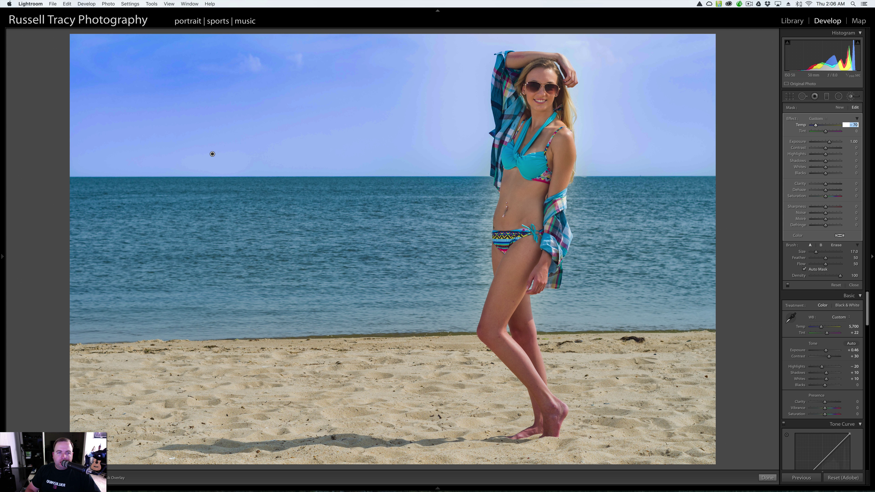
pyautogui.hotkey('shift', 'Down')
pyautogui.hotkey('shift', 'Down')
pyautogui.hotkey('shift', 'Down')
pyautogui.hotkey('shift', 'Down')
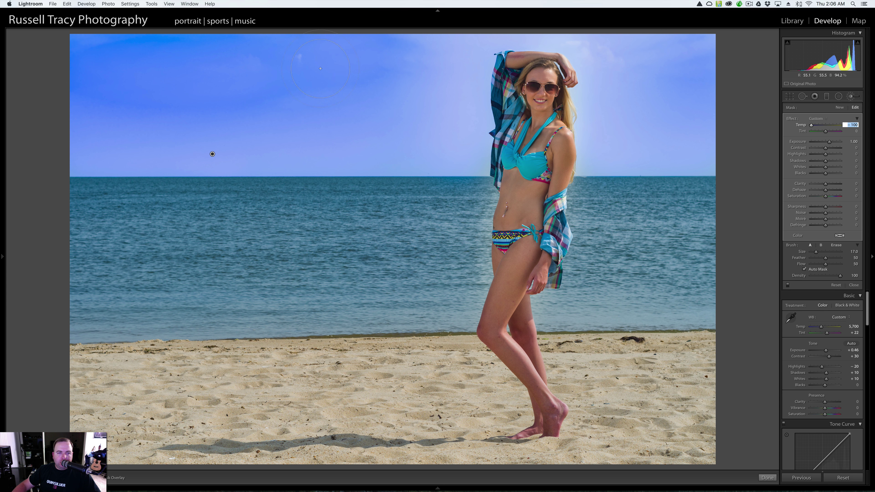
# Bring the sky mask's temperature back up to about -40.
pyautogui.hotkey('shift', 'Up')
pyautogui.hotkey('shift', 'Up')
pyautogui.hotkey('shift', 'Up')
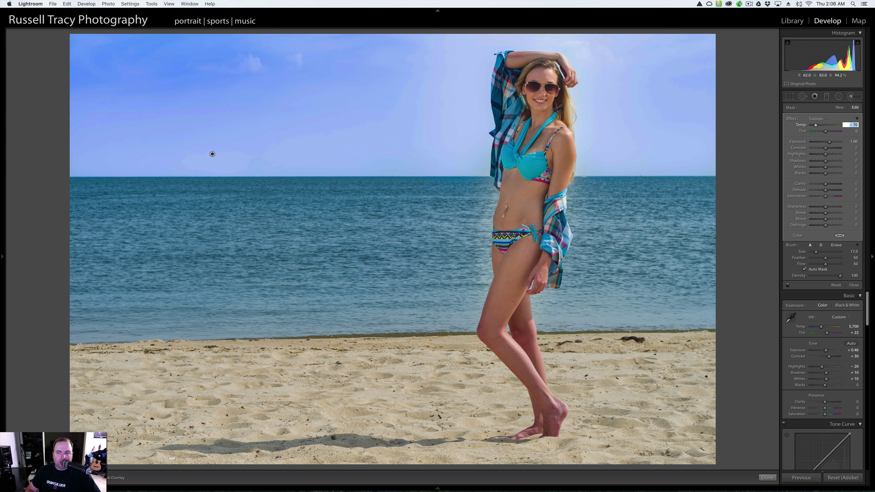
pyautogui.hotkey('shift', 'Up')
pyautogui.hotkey('shift', 'Up')
pyautogui.hotkey('shift', 'Up')
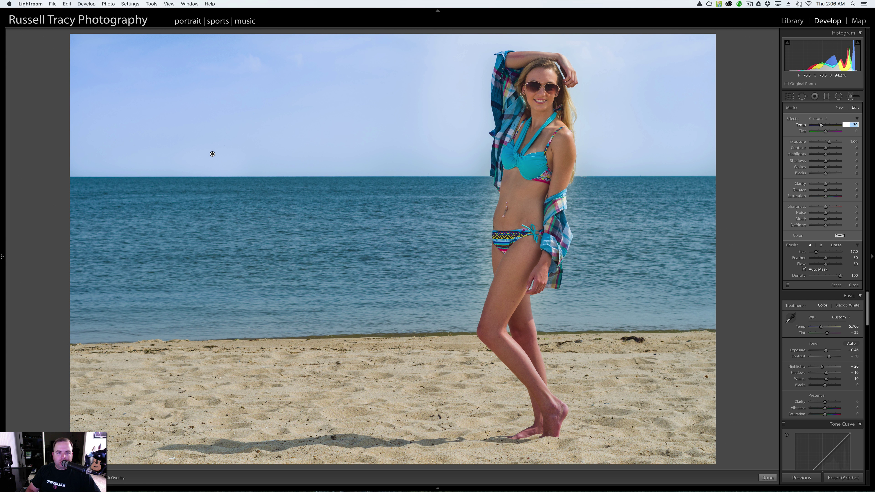
# Set the sky mask's exposure to 0 and its temperature to -15.
pyautogui.press('Tab')
pyautogui.press('Tab')
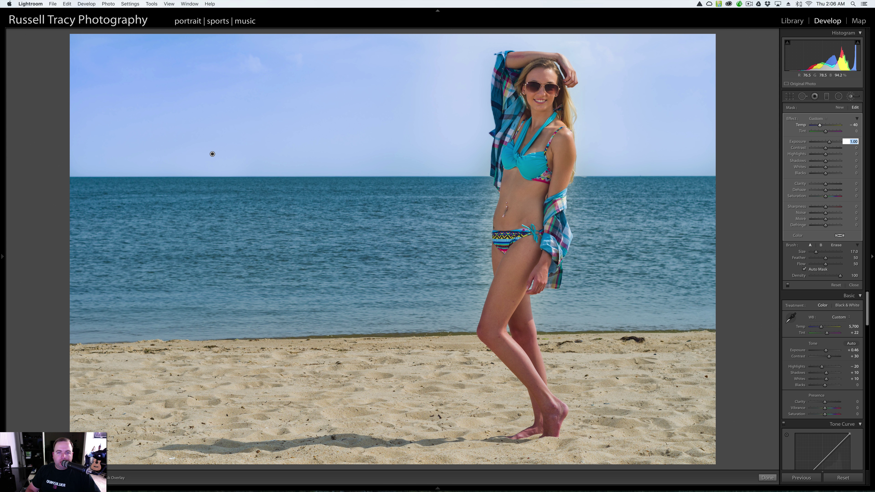
pyautogui.write('0')
pyautogui.hotkey('shift', 'Tab')
pyautogui.hotkey('shift', 'Tab')
pyautogui.hotkey('shift', 'Up')
pyautogui.hotkey('shift', 'Up')
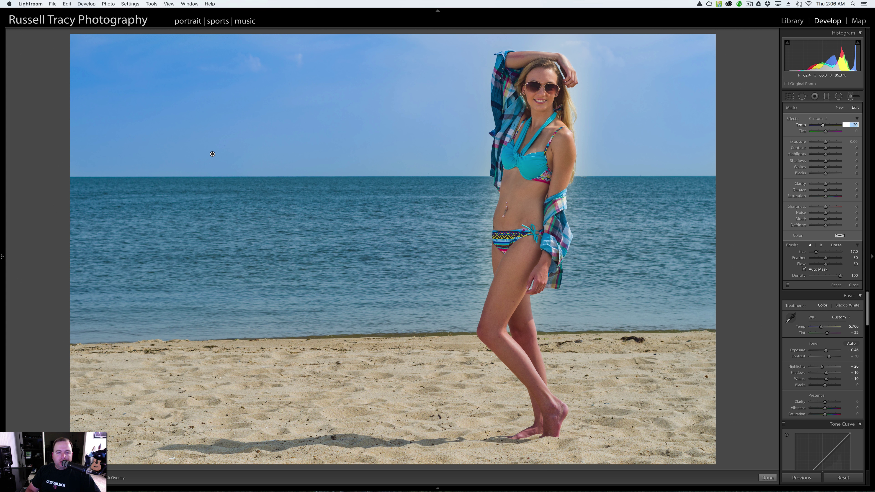
pyautogui.hotkey('shift', 'Up')
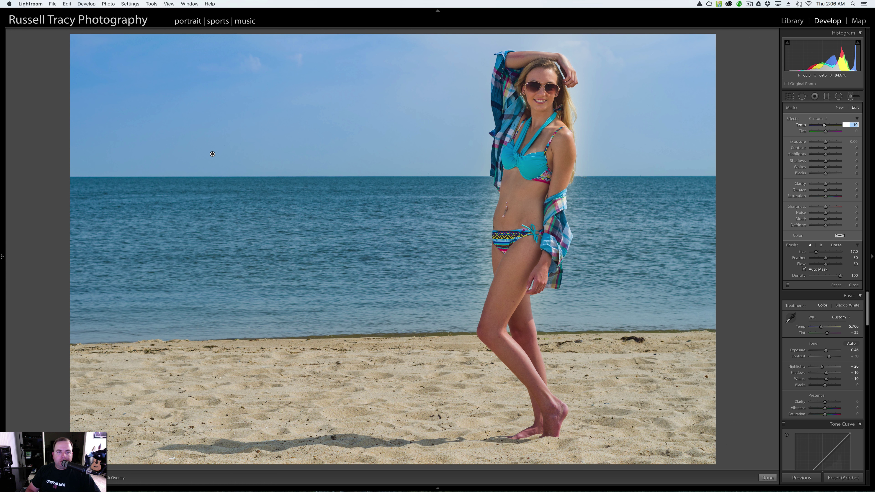
pyautogui.hotkey('shift', 'Down')
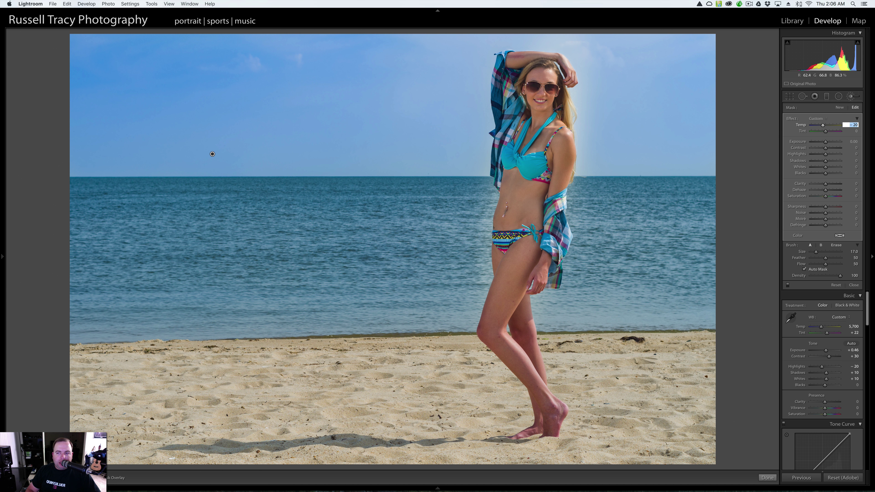
pyautogui.press('Up')
# Lower the sky mask's exposure to -0.66 and raise its contrast to 30.
pyautogui.press('Tab')
pyautogui.press('Tab')
pyautogui.hotkey('shift', 'Down')
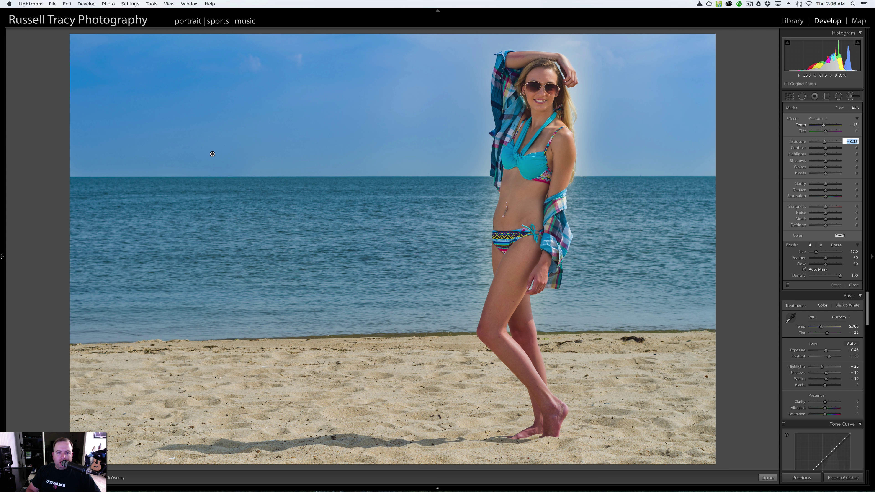
pyautogui.hotkey('shift', 'Down')
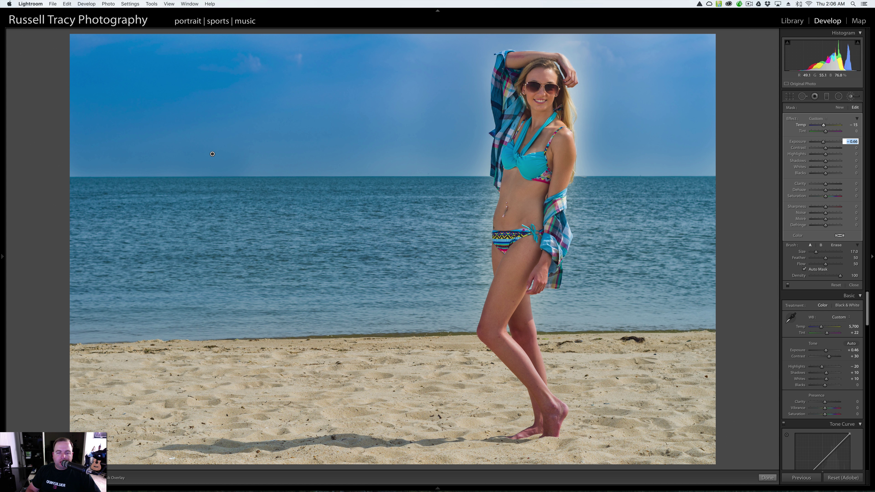
pyautogui.press('Tab')
pyautogui.hotkey('shift', 'Up')
pyautogui.hotkey('shift', 'Up')
pyautogui.hotkey('shift', 'Up')
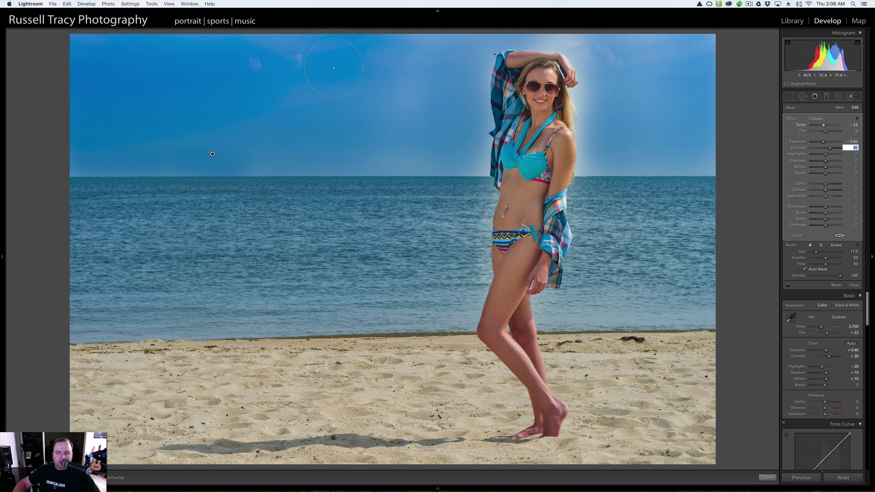
# Raise the sky mask's highlights to 40 and its whites to 20.
pyautogui.press('Tab')
pyautogui.hotkey('shift', 'Up')
pyautogui.hotkey('shift', 'Up')
pyautogui.hotkey('shift', 'Up')
pyautogui.hotkey('shift', 'Up')
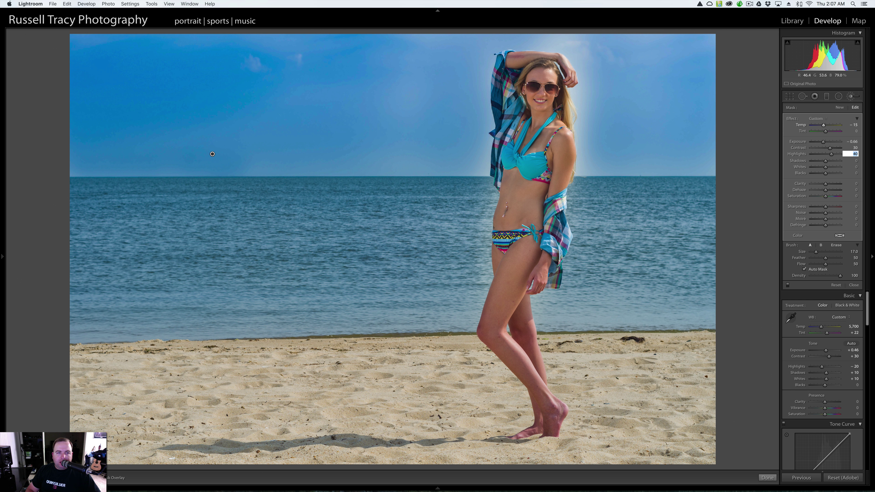
pyautogui.press('Tab')
pyautogui.press('Tab')
pyautogui.hotkey('shift', 'Up')
pyautogui.hotkey('shift', 'Up')
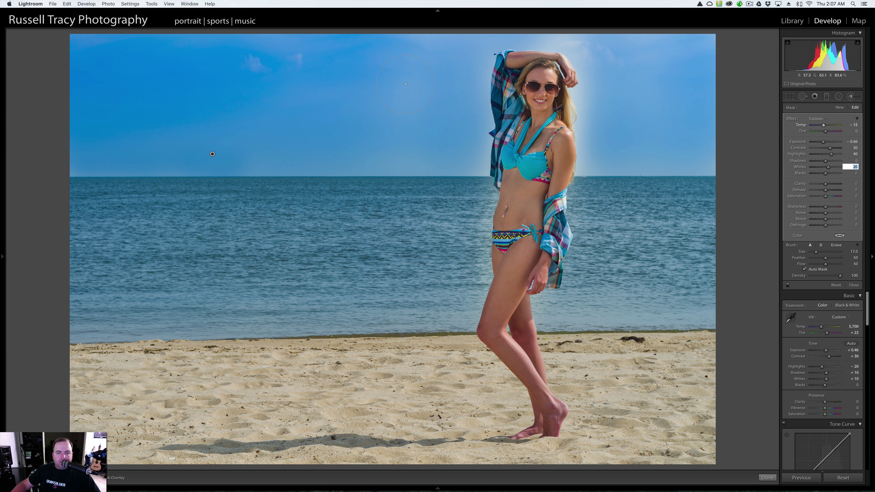
pyautogui.press('Return')
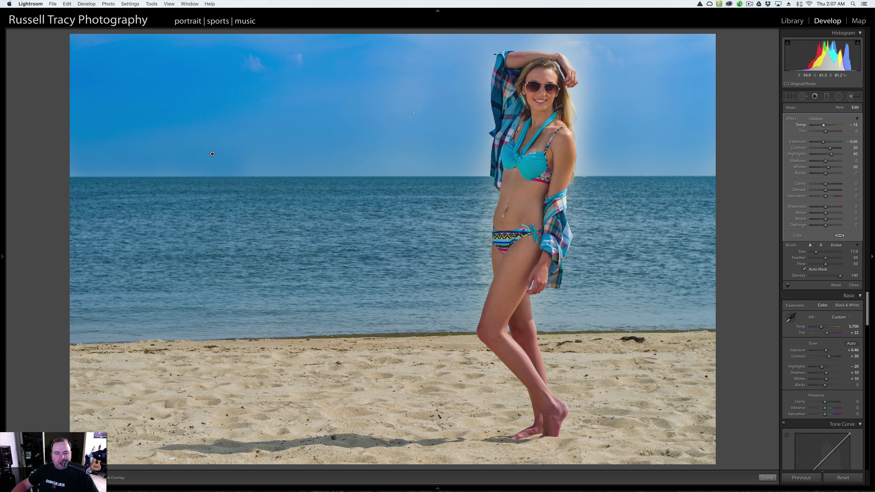
# Show the photo as a zoomed-in side-by-side before and after comparison, and close the Adjustment Brush.
pyautogui.press('y')
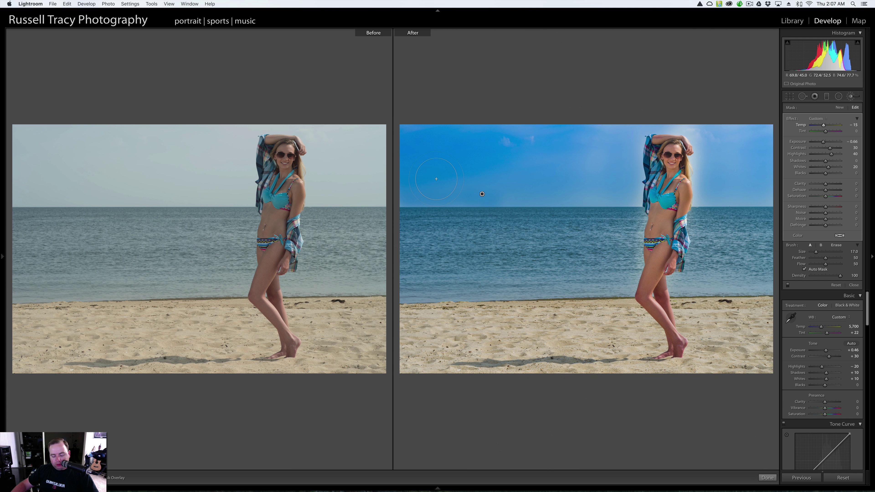
pyautogui.press('z')
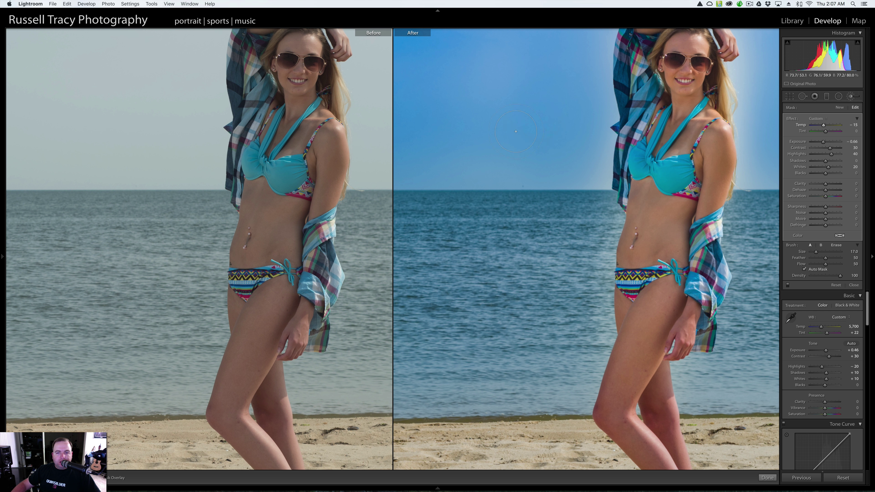
pyautogui.press('Return')
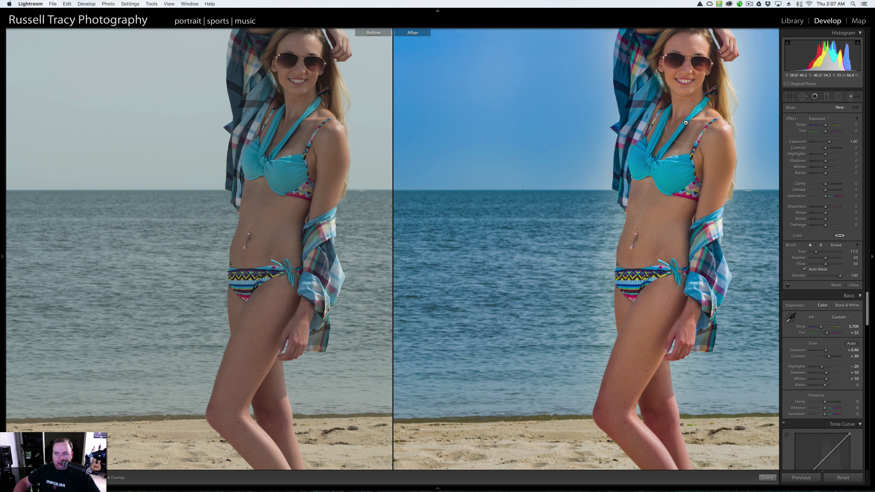
pyautogui.press('k')
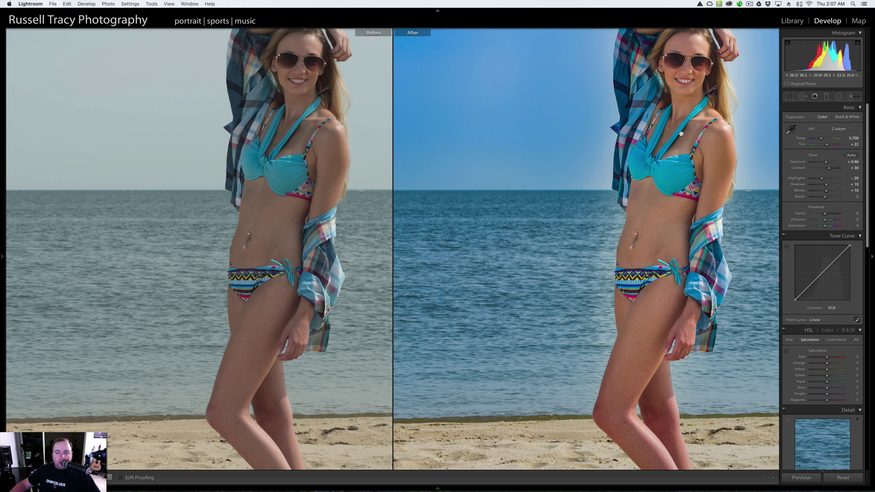
# Compare the sky, the horizon and the area around the woman in the zoomed before and after views.
pyautogui.moveTo(591, 151); pyautogui.dragTo(714, 197)
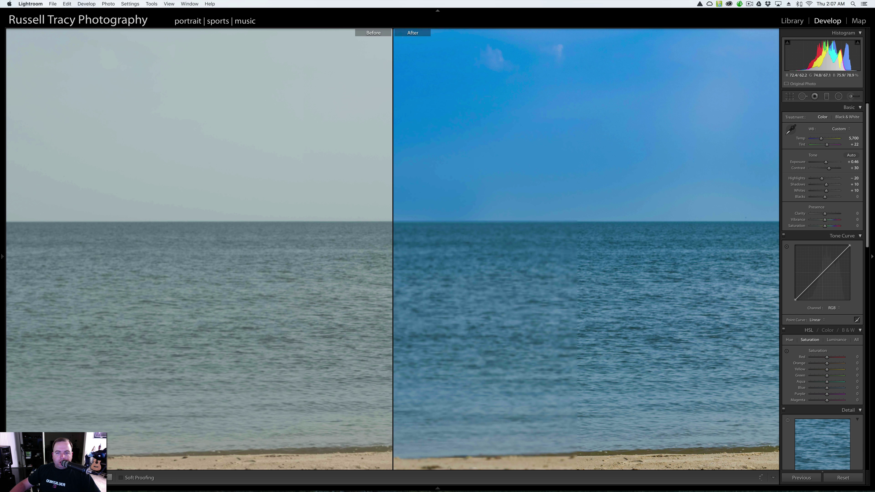
pyautogui.moveTo(493, 158); pyautogui.dragTo(609, 183)
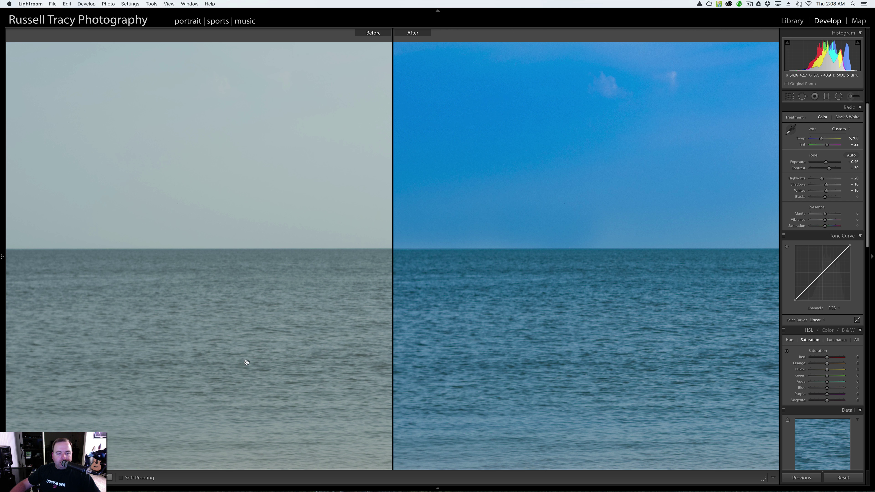
pyautogui.click(625, 238)
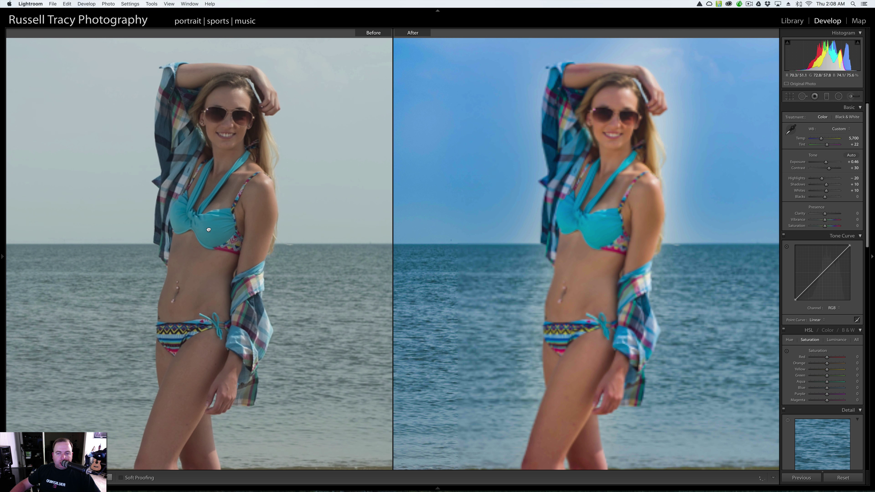